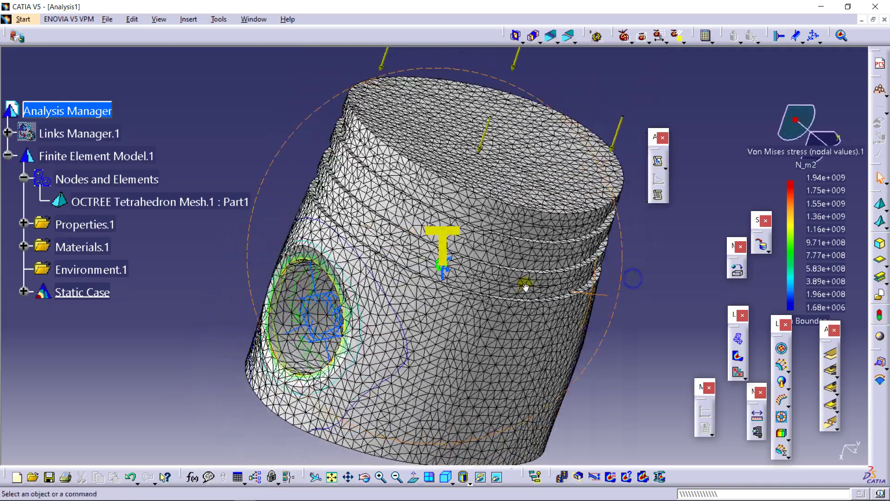
Display the principal stress result image on the piston and rotate it to inspect.
click(738, 372)
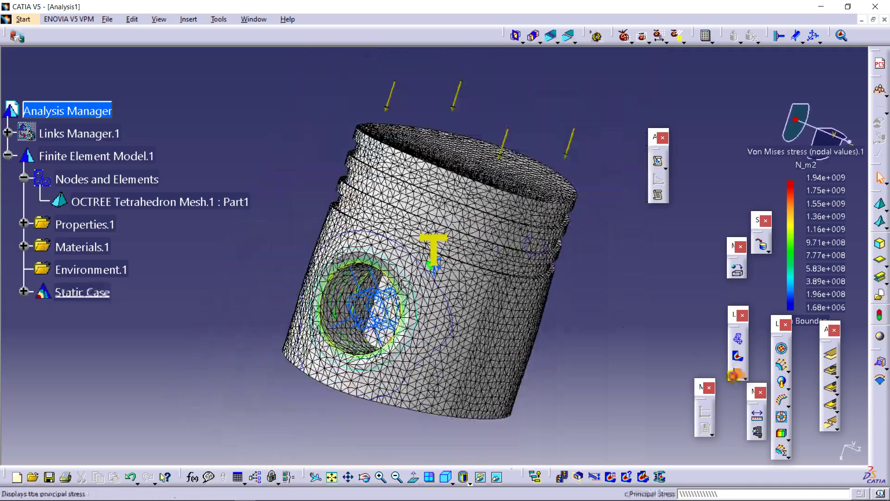
click(745, 377)
click(765, 383)
middle_drag(464, 288, 578, 298)
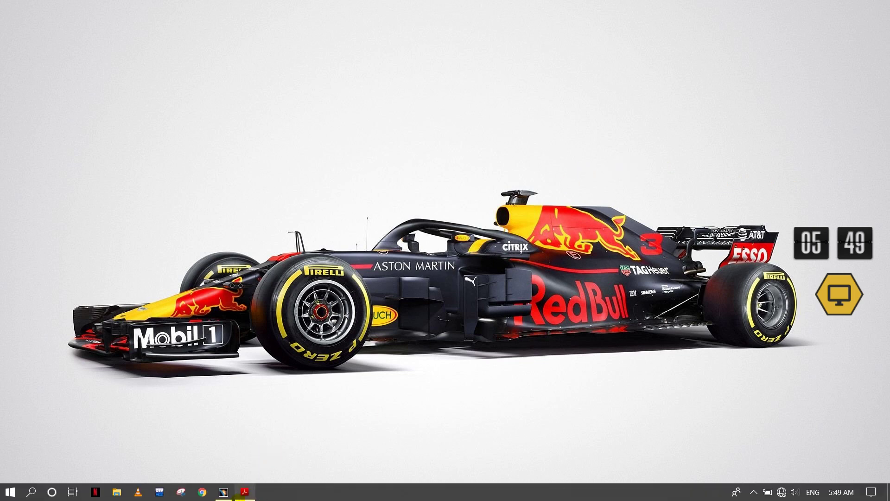
click(238, 493)
Start a new Part Design part with the default name Part1, then check the piston head drawing.
click(11, 19)
mouse_move(28, 47)
click(183, 47)
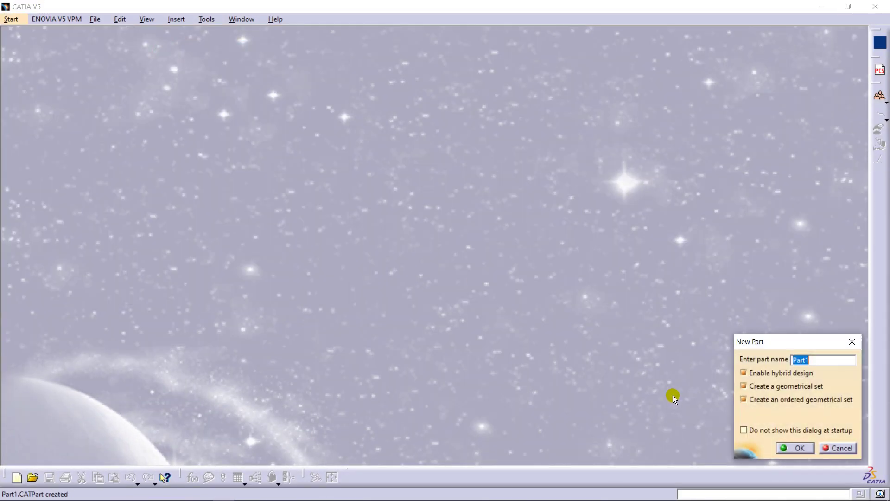
click(797, 447)
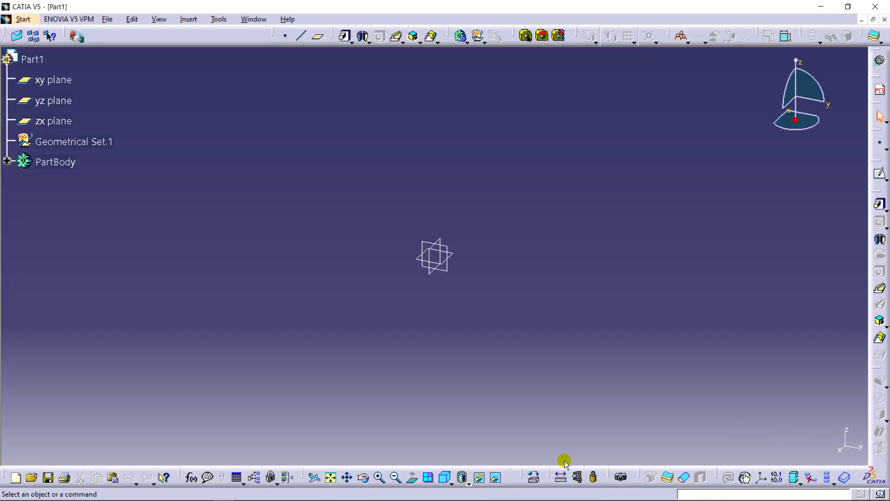
click(244, 496)
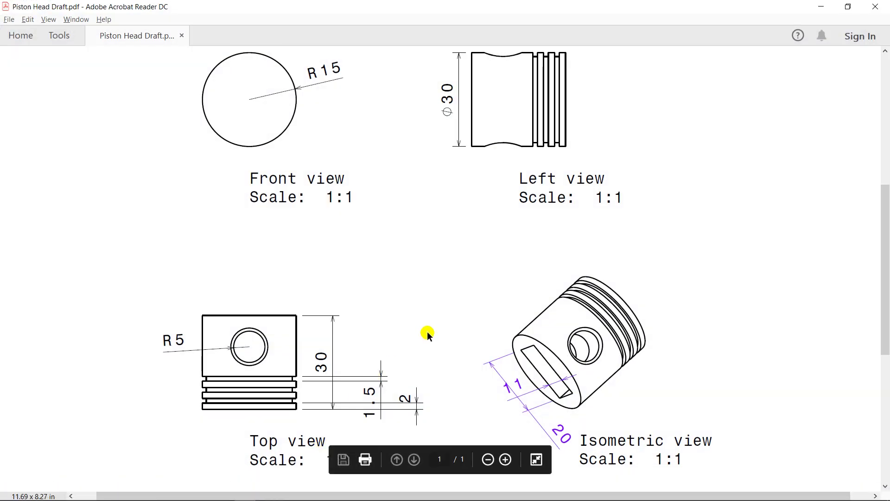
click(820, 6)
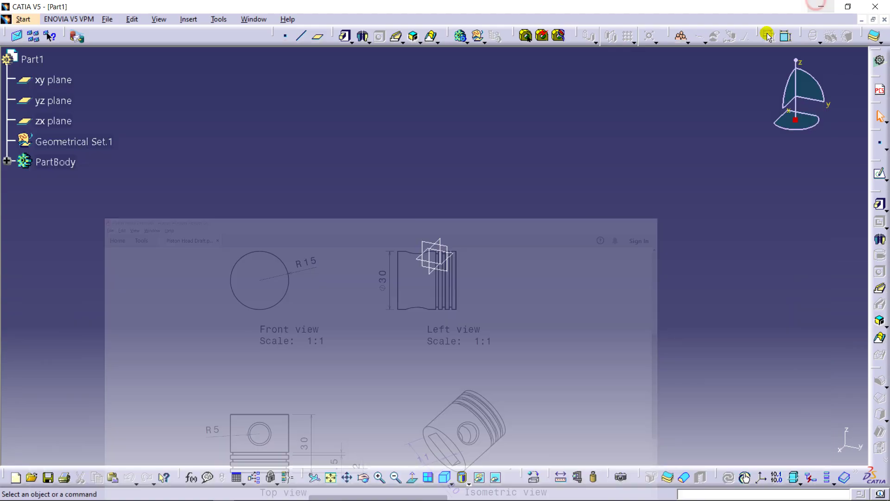
Sketch a circle at the origin of the yz plane with a 30 mm diameter.
click(880, 174)
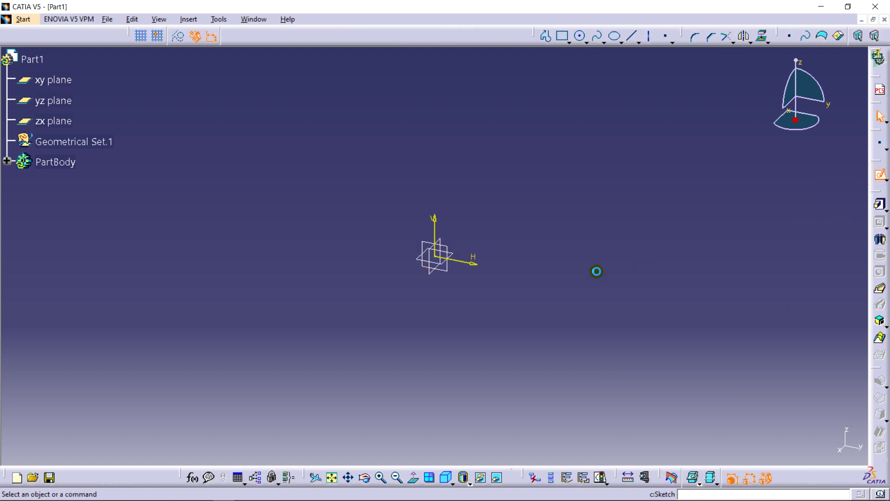
click(578, 36)
click(434, 256)
click(491, 195)
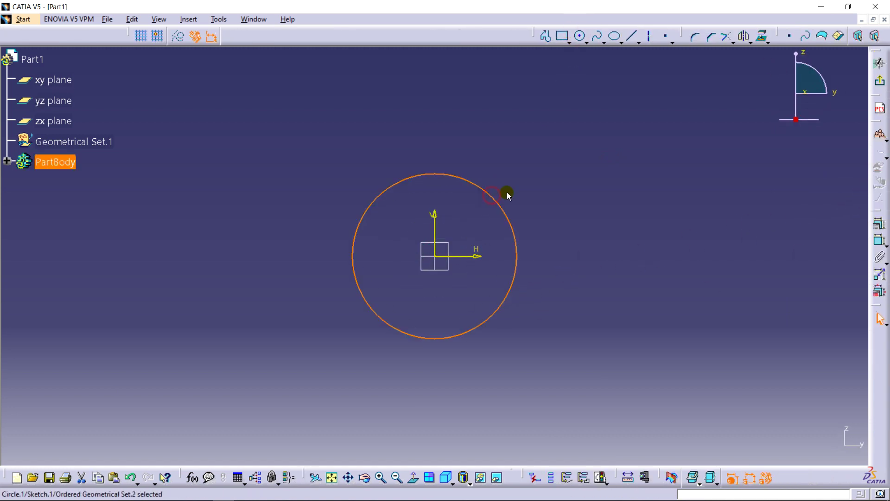
click(879, 240)
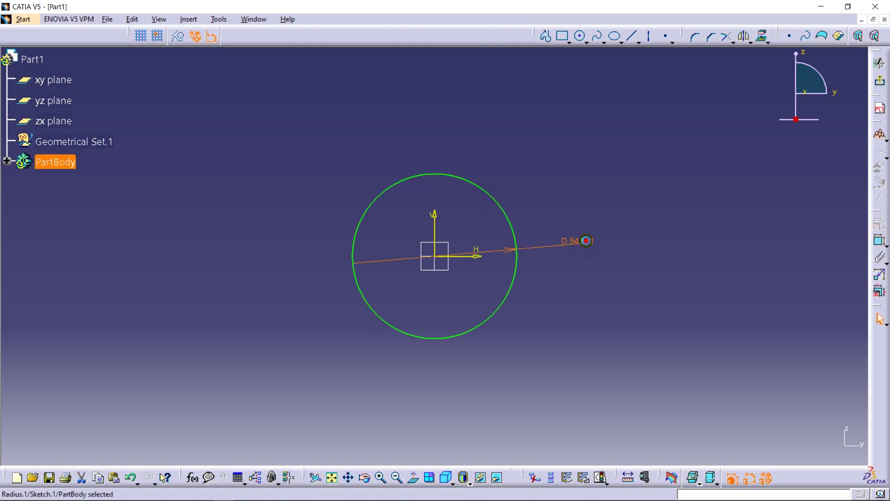
double_click(586, 241)
key(Return)
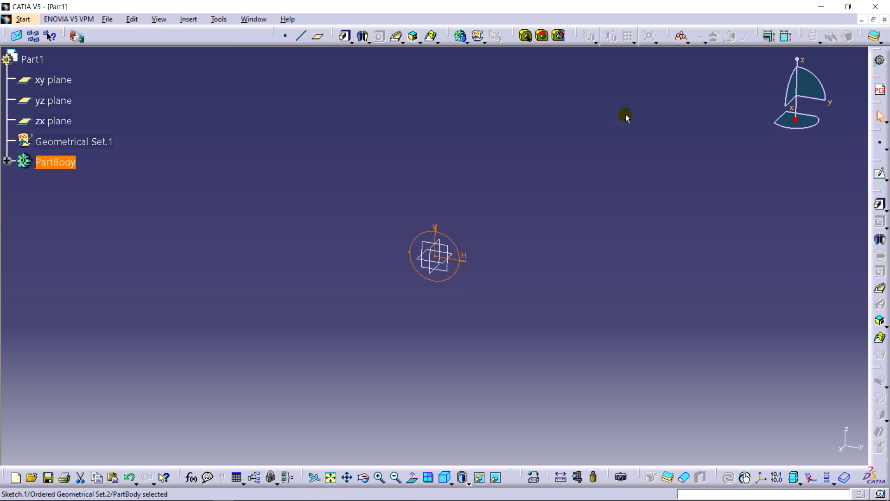
Pad the circle 20 mm into a solid cylinder, then view the piston drawing PDF.
click(878, 203)
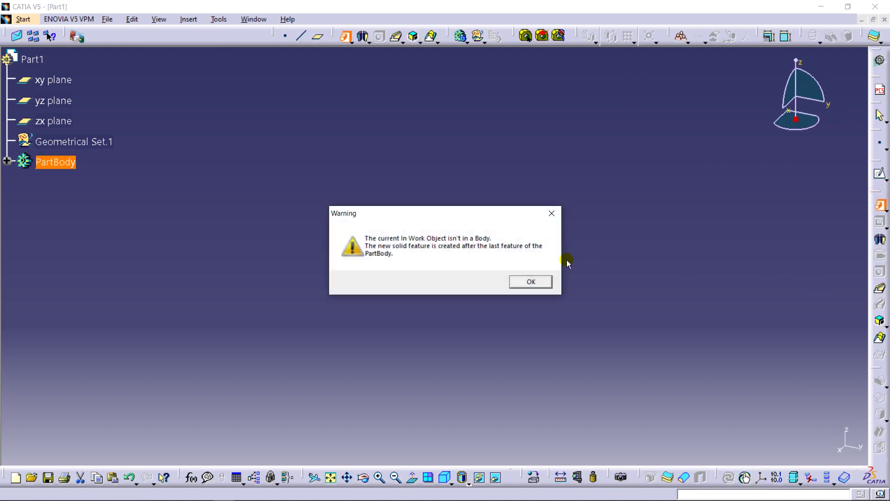
click(537, 280)
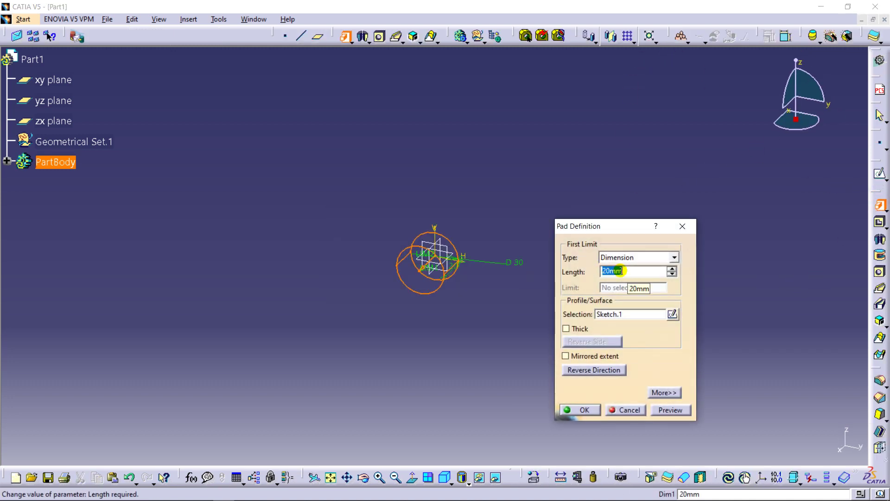
key(Return)
middle_drag(389, 382, 414, 289)
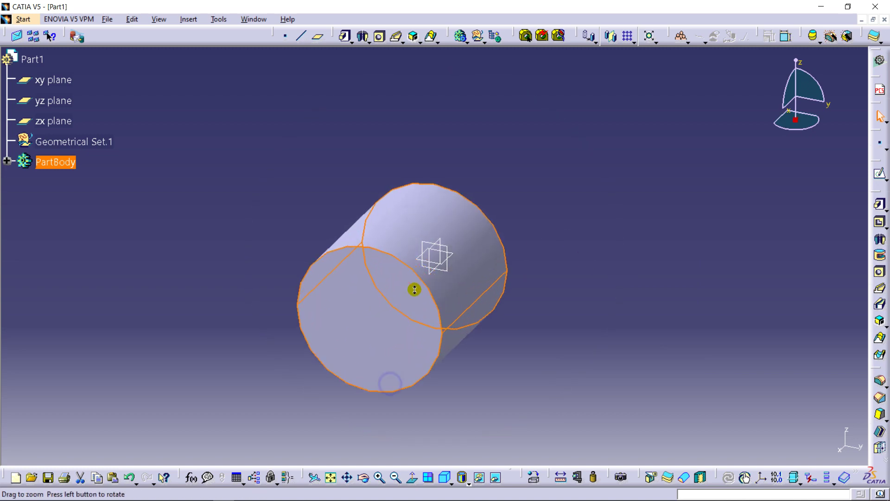
click(523, 178)
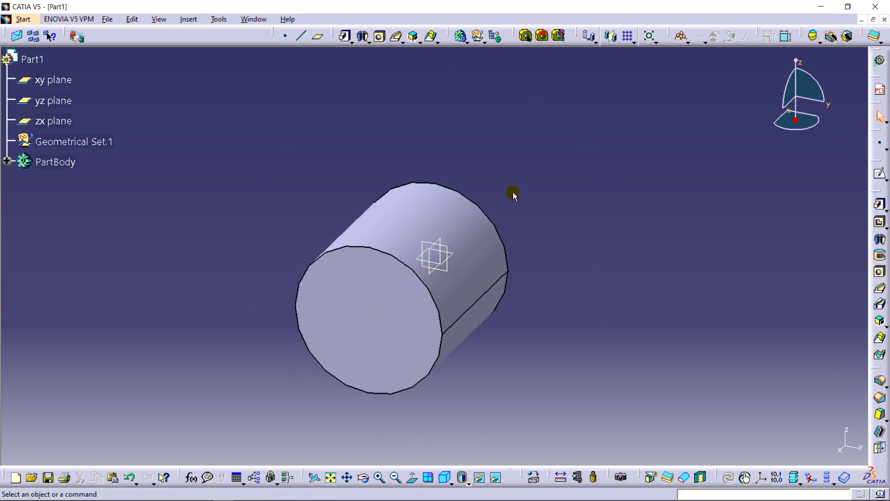
key(alt+Tab)
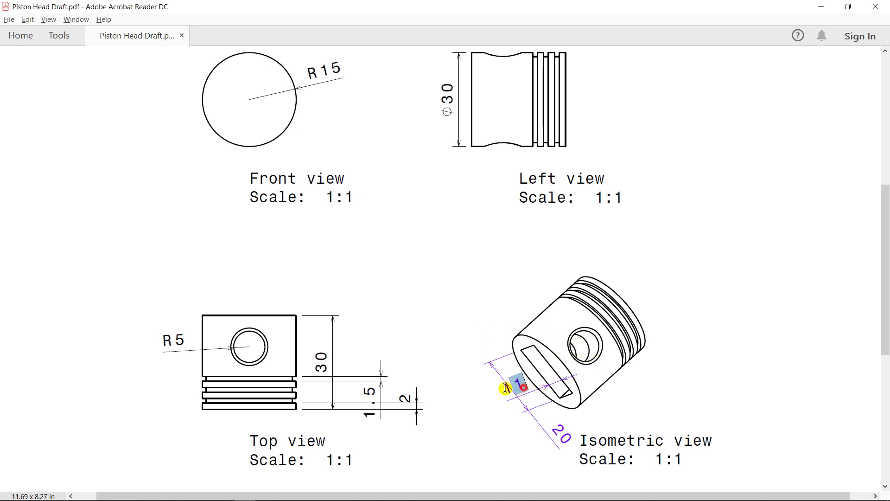
Highlight the 11 slot dimension on the drawing's isometric view, then deselect it.
drag(506, 388, 579, 423)
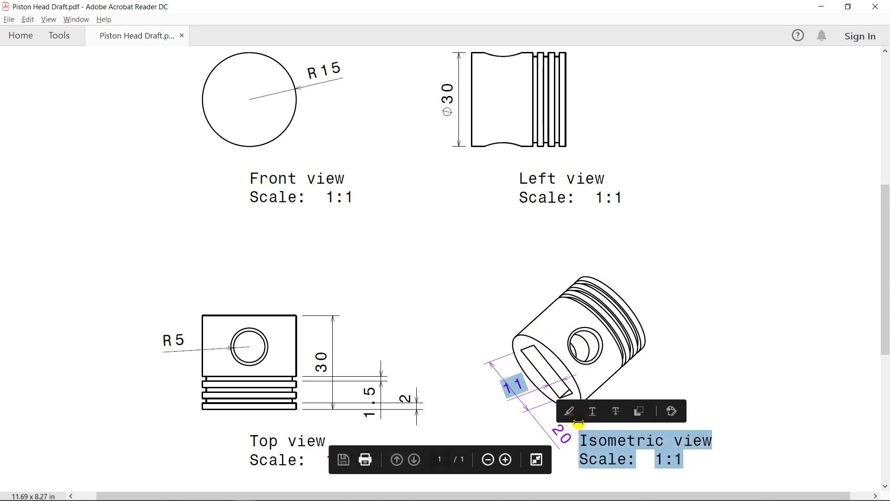
click(501, 396)
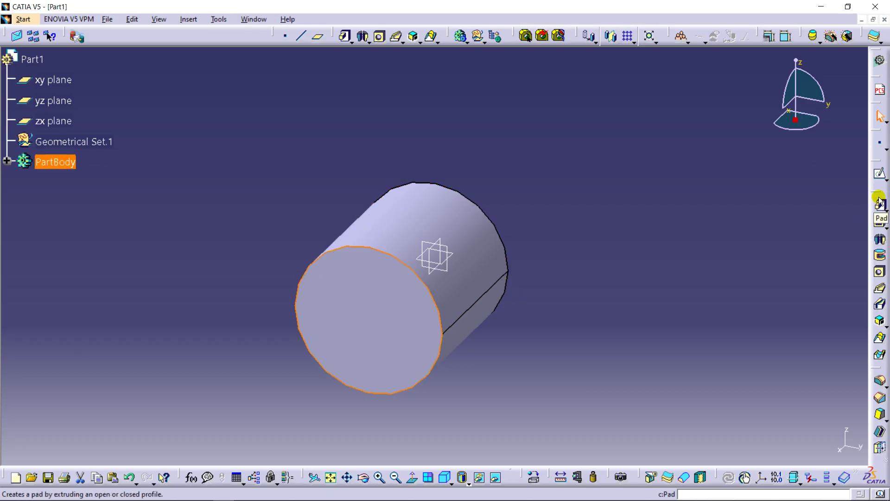
Draw a rectangle in a new sketch on the cylinder's front face.
click(879, 174)
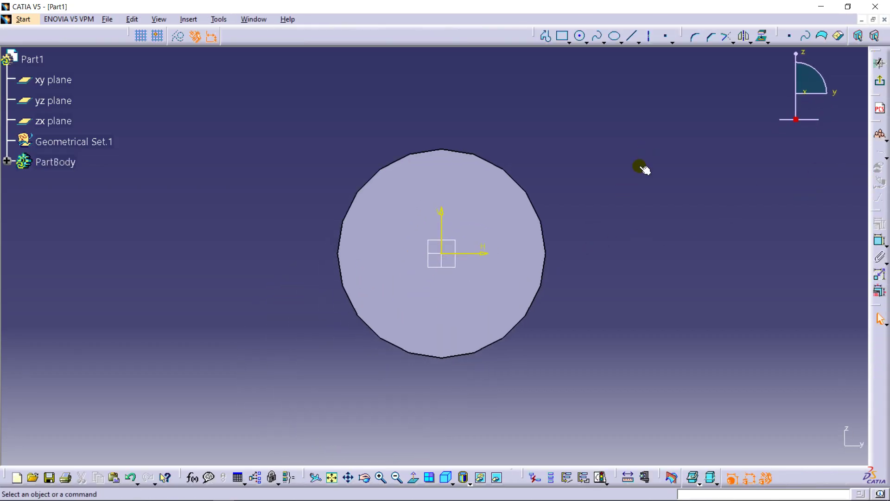
click(564, 38)
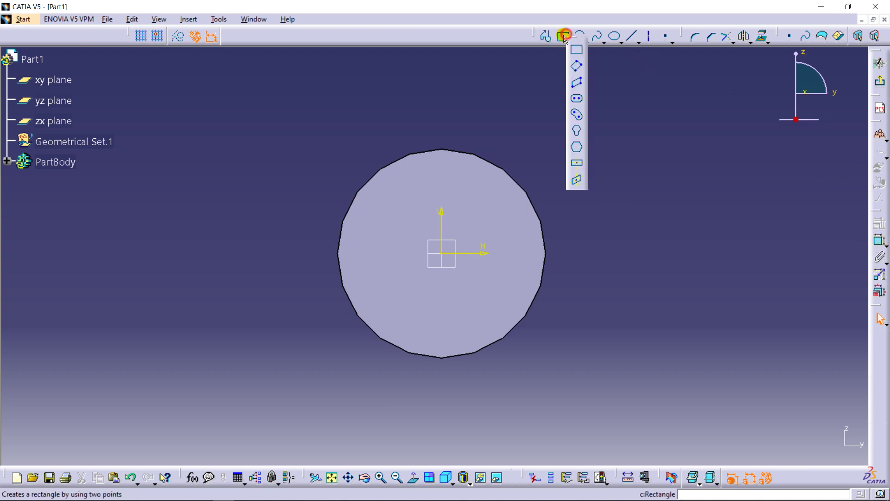
click(576, 50)
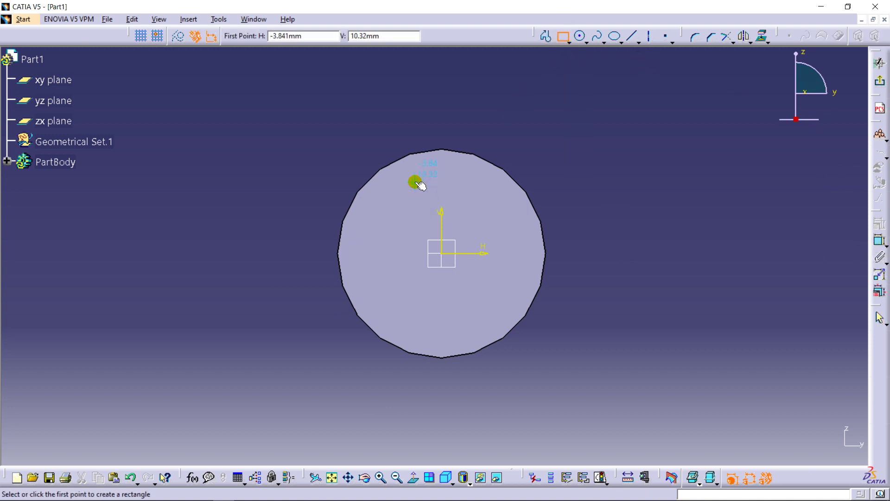
click(416, 178)
click(473, 320)
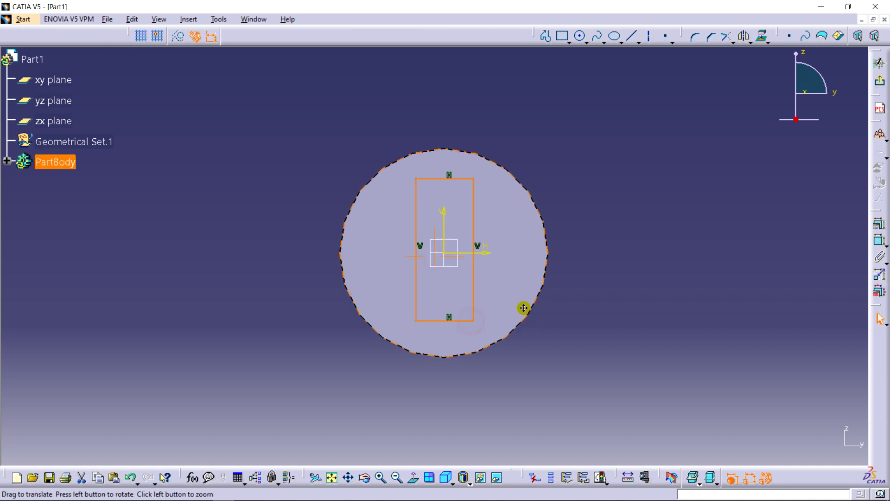
mouse_move(523, 308)
middle_down()
mouse_move(511, 248)
mouse_move(494, 290)
middle_up()
click(678, 166)
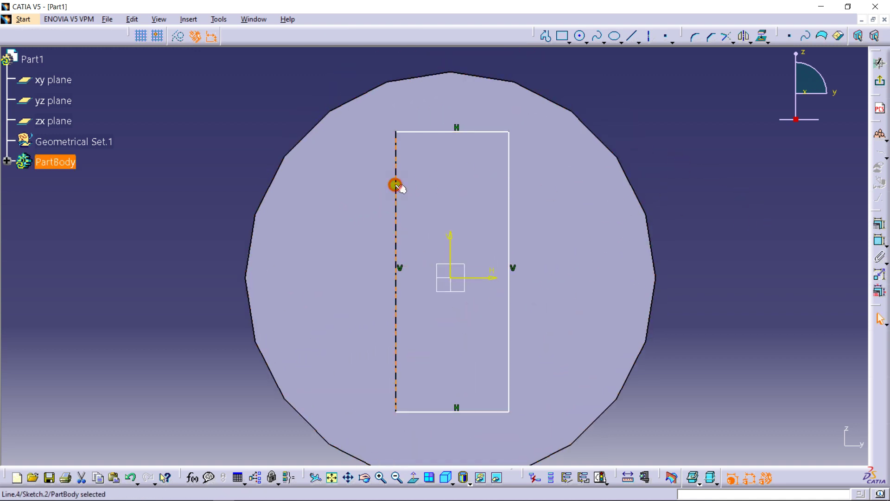
Make the rectangle symmetric about both the vertical and horizontal sketch axes.
ctrl+click(509, 186)
ctrl+click(451, 239)
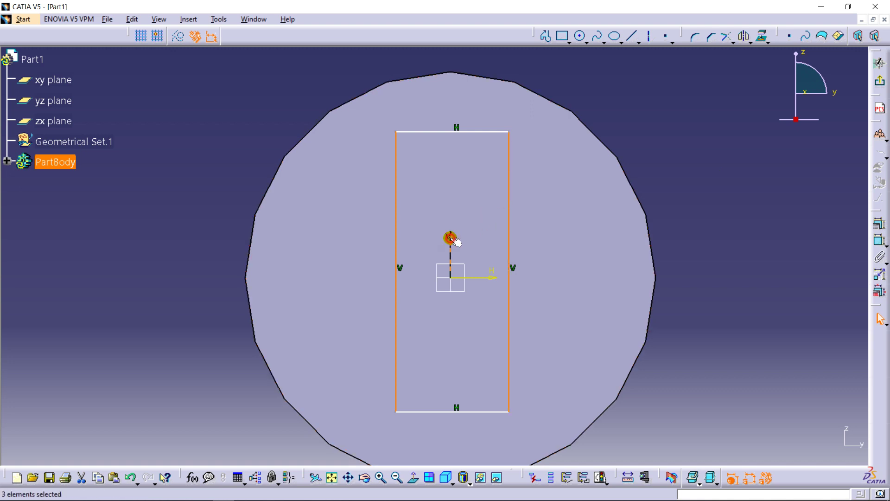
click(879, 224)
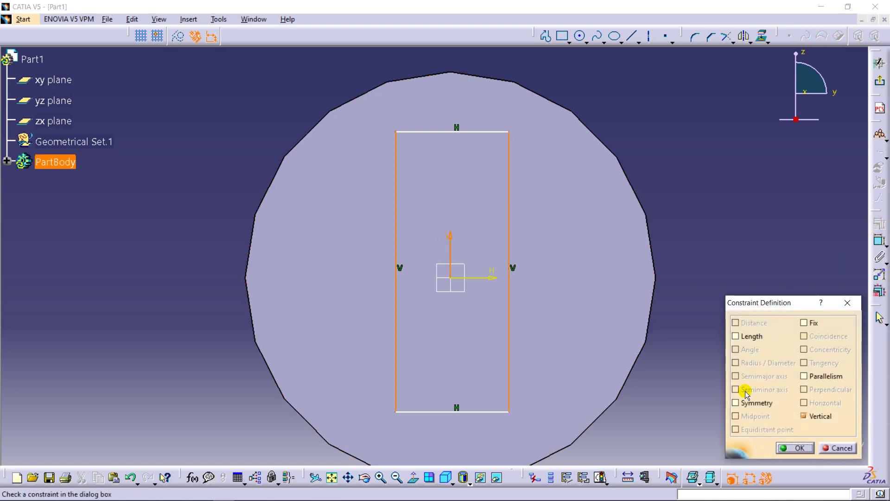
click(783, 446)
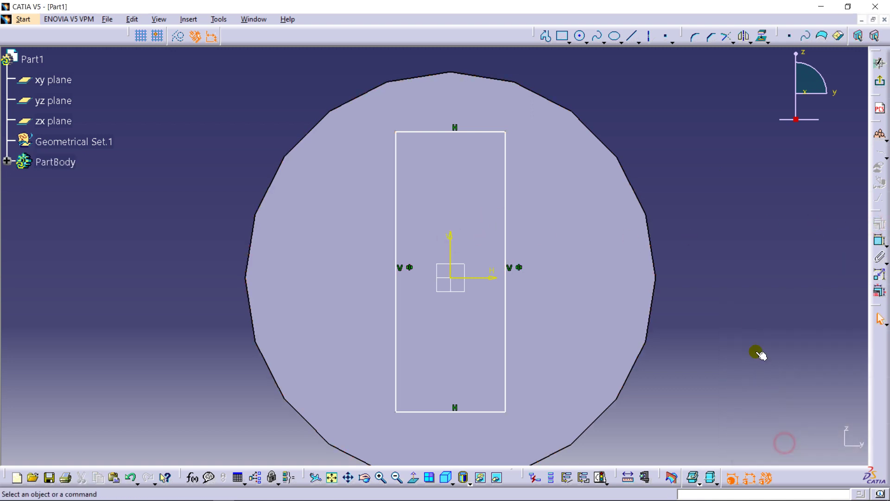
click(750, 321)
click(484, 133)
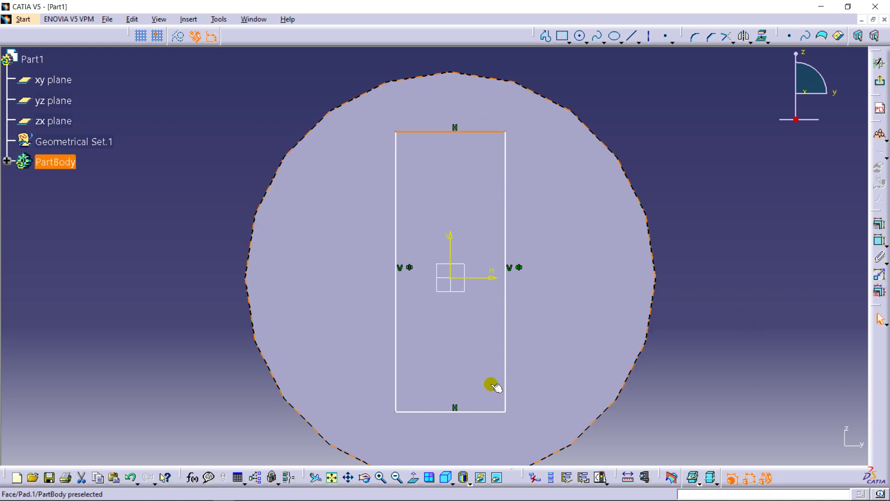
ctrl+click(484, 412)
ctrl+click(484, 278)
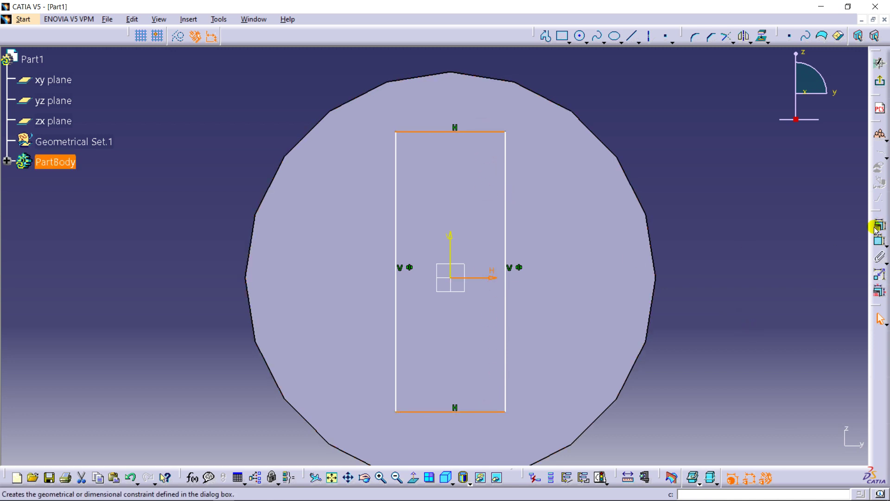
click(878, 226)
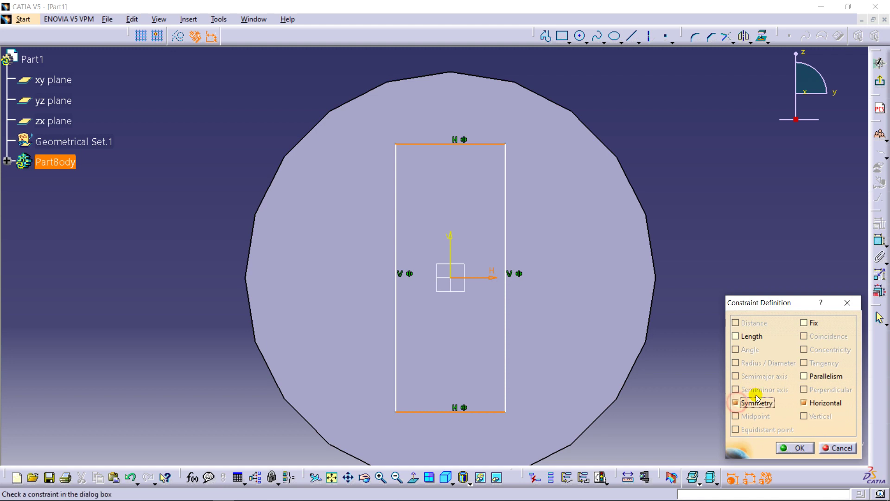
click(799, 448)
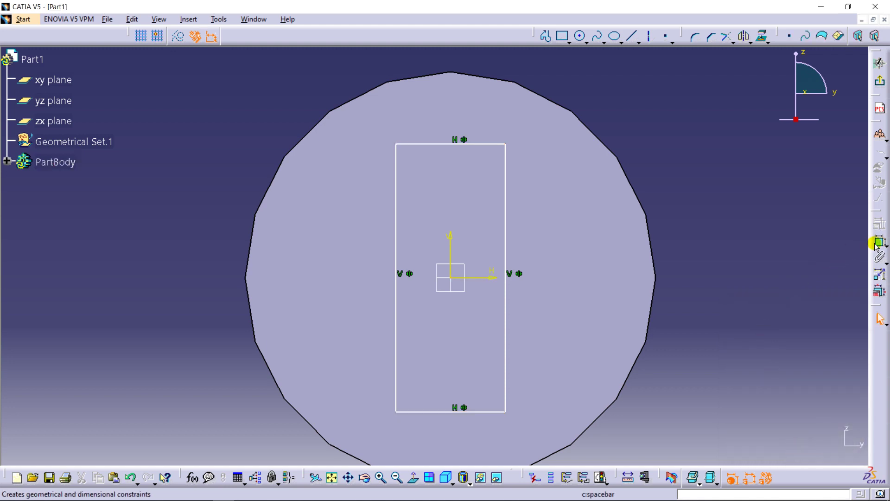
Dimension the rectangle's height to 20 mm.
click(482, 143)
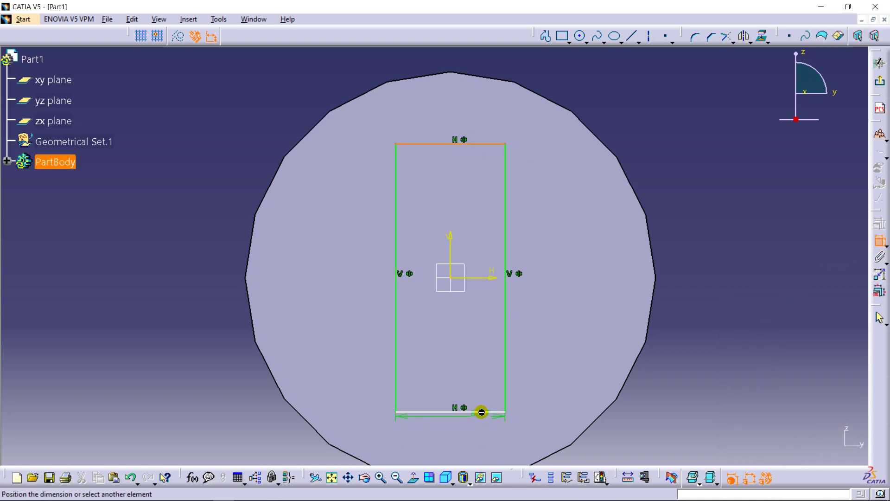
click(486, 412)
click(575, 351)
double_click(578, 353)
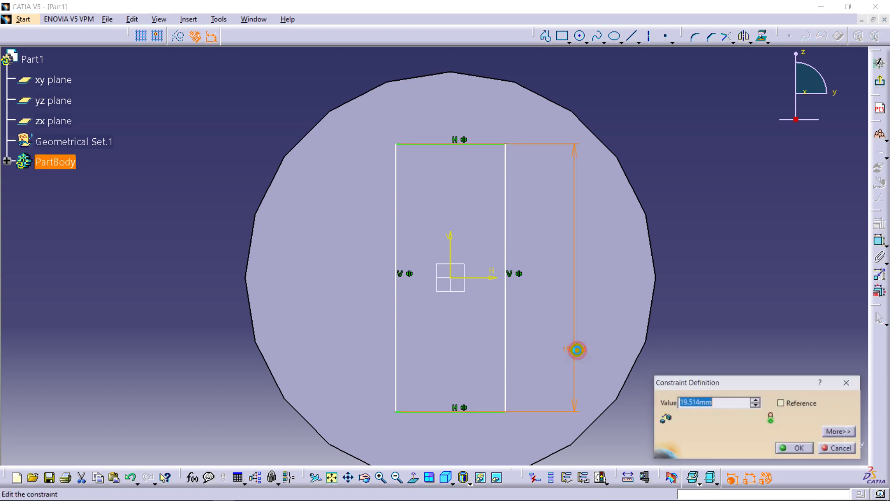
text(20)
key(Return)
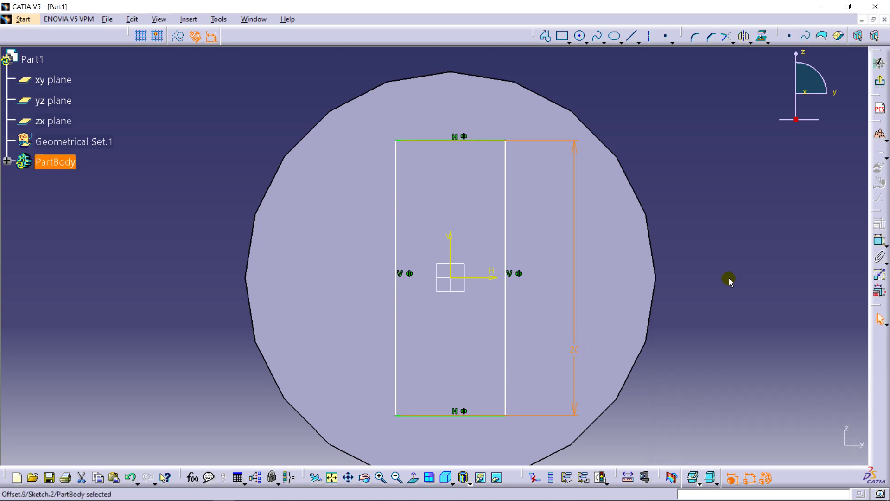
Dimension the rectangle's width to 11 mm and close the sketch.
click(878, 241)
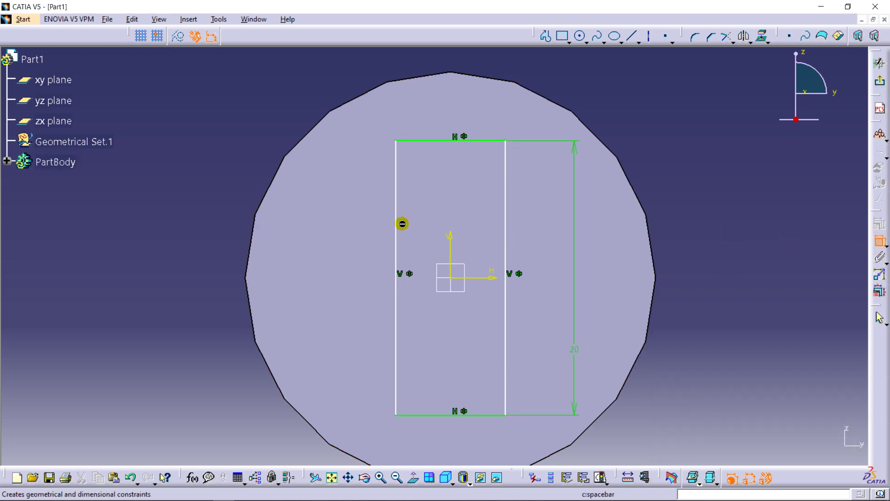
click(396, 223)
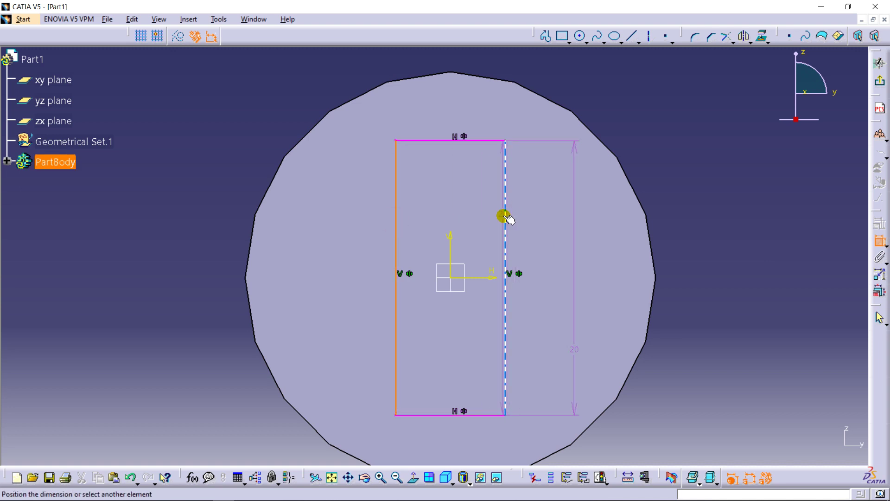
click(506, 215)
click(446, 209)
double_click(446, 209)
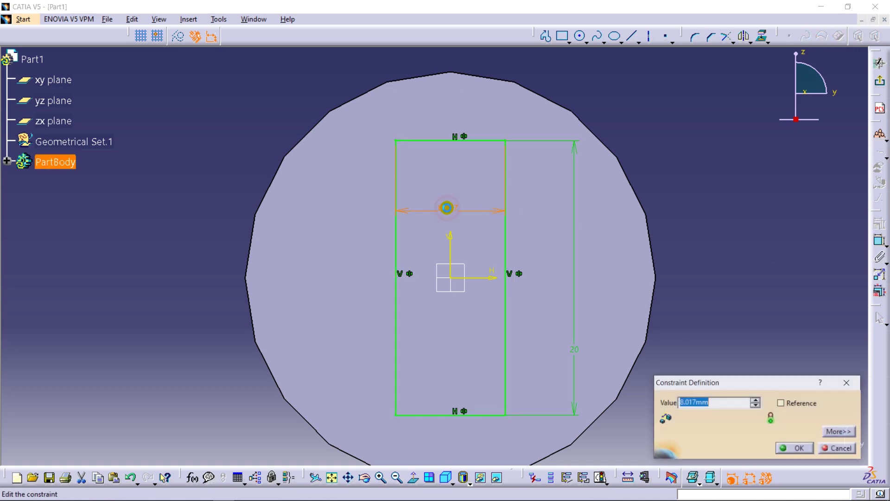
text(11)
key(Return)
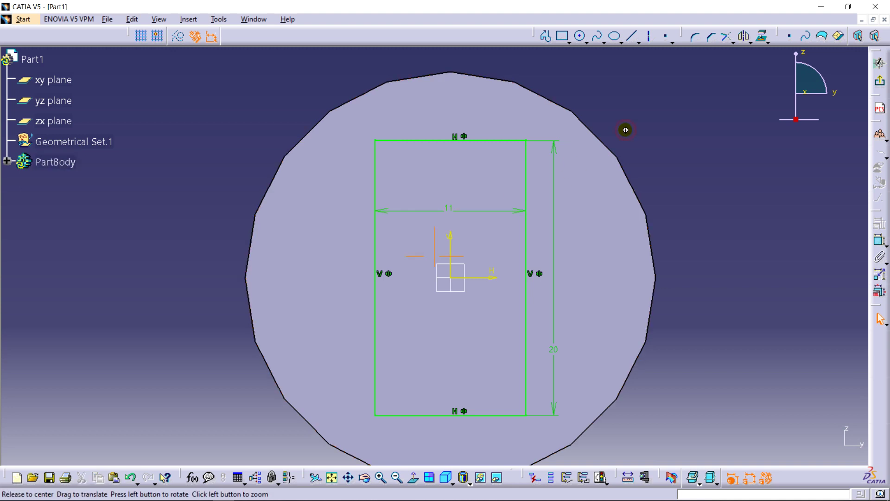
middle_drag(626, 129, 759, 162)
click(883, 92)
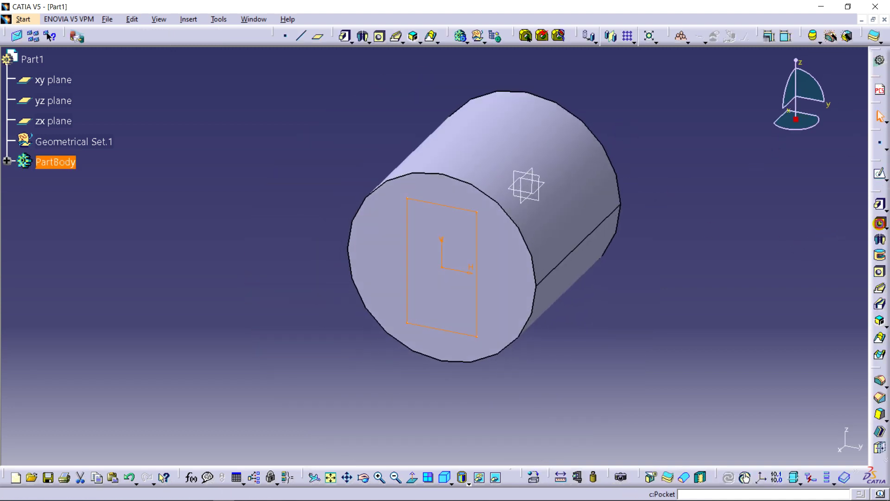
Cut Sketch.2 into the cylinder as Pocket.1, 25 mm deep.
click(879, 223)
mouse_move(512, 184)
middle_down()
mouse_move(512, 193)
mouse_move(391, 221)
mouse_move(407, 196)
mouse_move(461, 189)
mouse_move(419, 224)
mouse_move(332, 260)
mouse_move(483, 224)
mouse_move(506, 197)
middle_up()
double_click(625, 270)
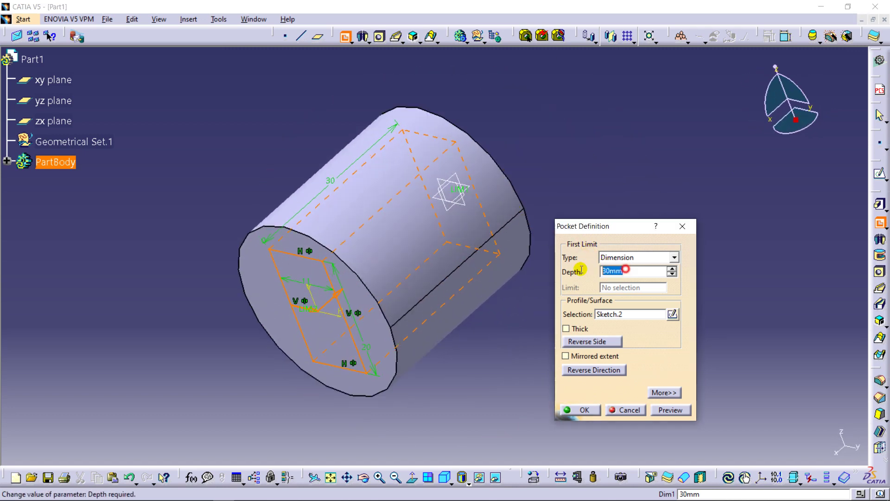
key(Return)
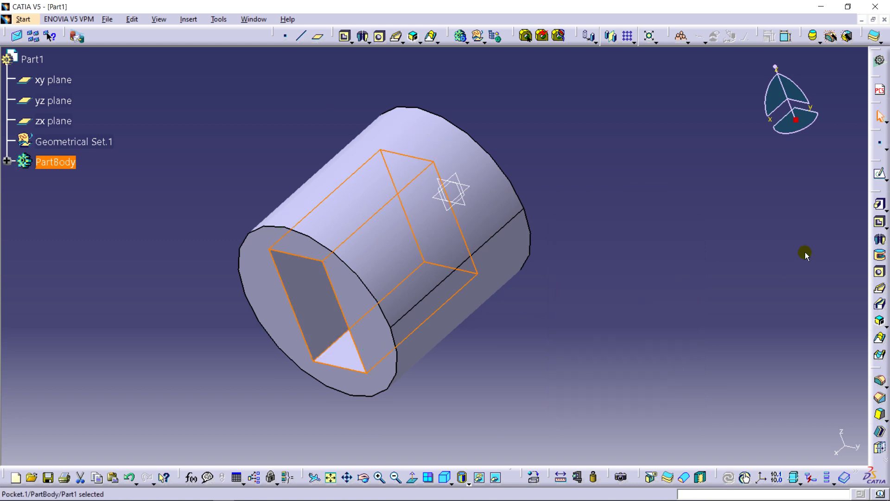
click(747, 229)
middle_drag(664, 244, 541, 254)
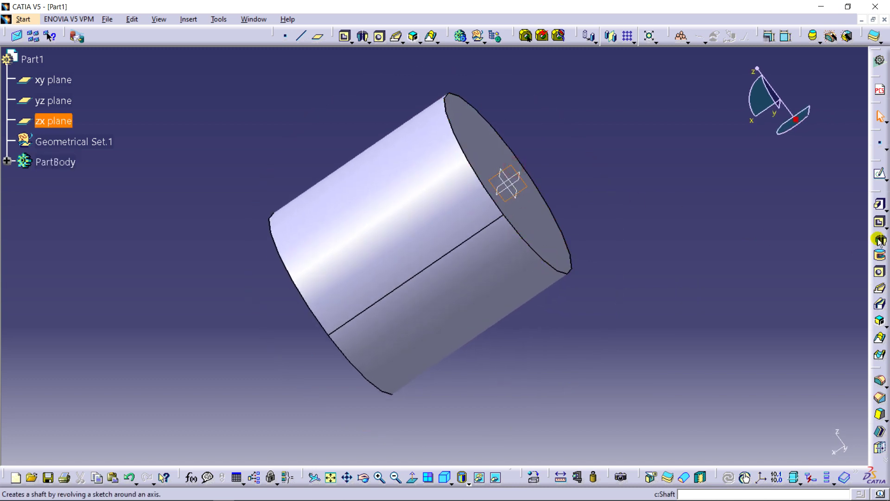
Draw a circle centred on the horizontal axis in a new zx-plane sketch.
click(879, 173)
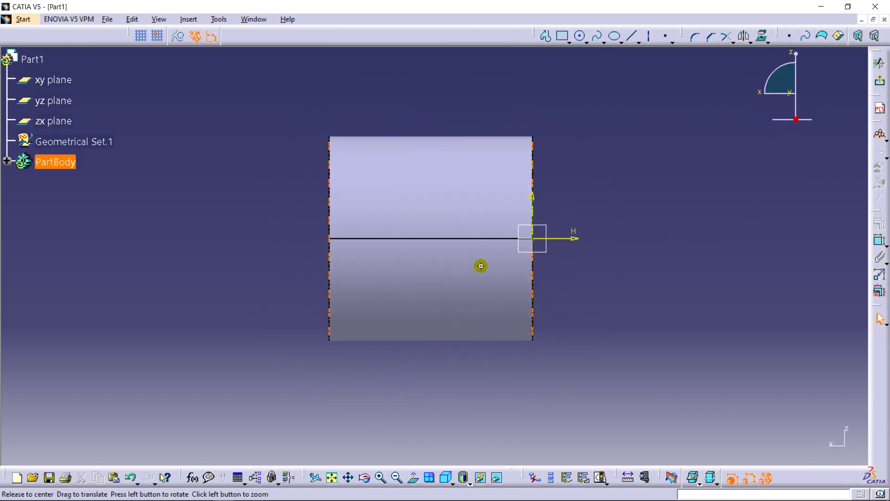
mouse_move(479, 264)
middle_down()
mouse_move(555, 225)
mouse_move(496, 256)
mouse_move(503, 248)
middle_up()
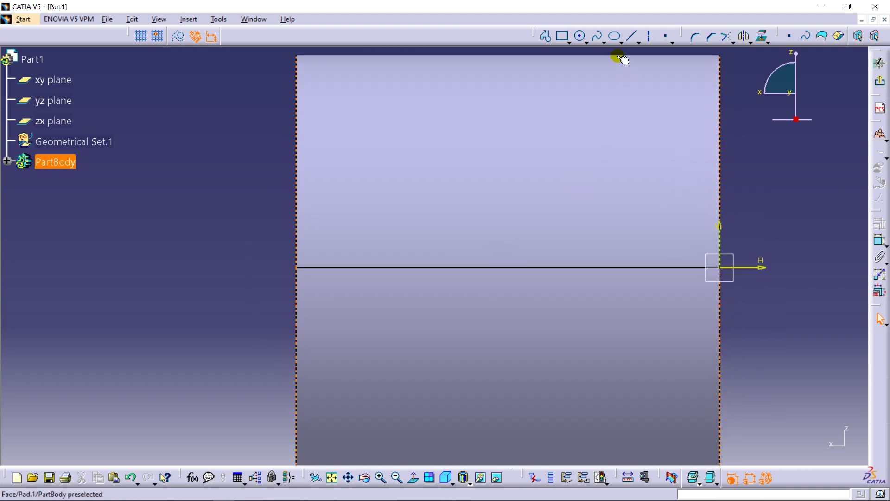
click(580, 36)
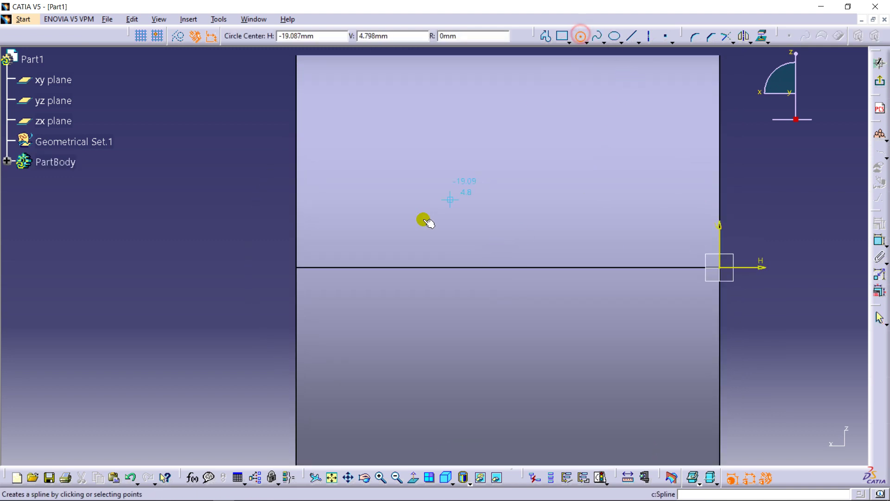
click(406, 267)
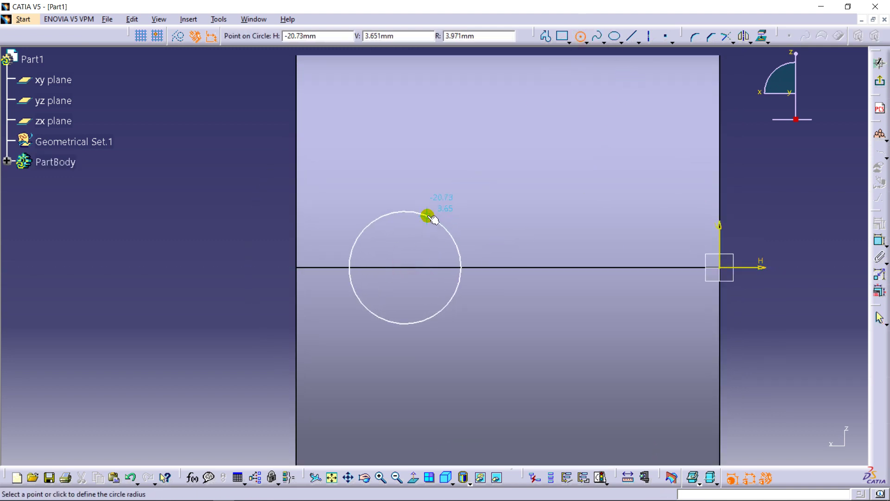
click(421, 219)
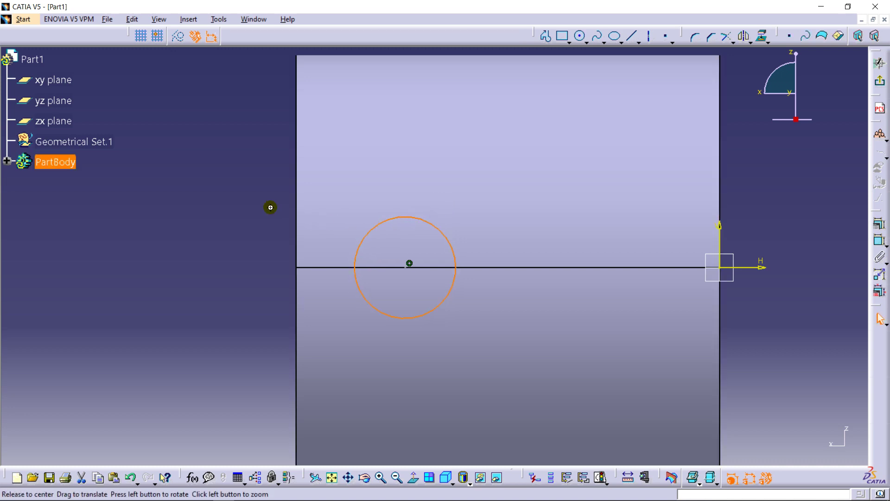
middle_drag(270, 207, 292, 217)
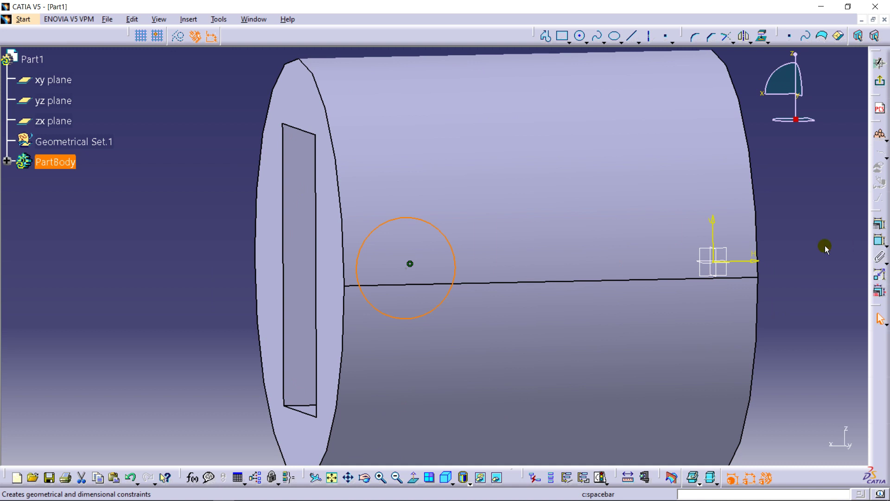
click(406, 318)
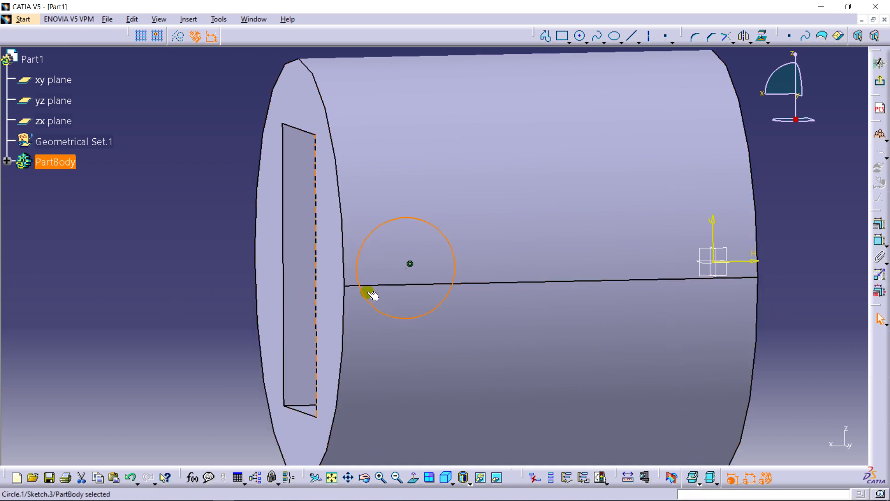
click(413, 477)
Dimension the circle's diameter to 10 mm.
click(879, 240)
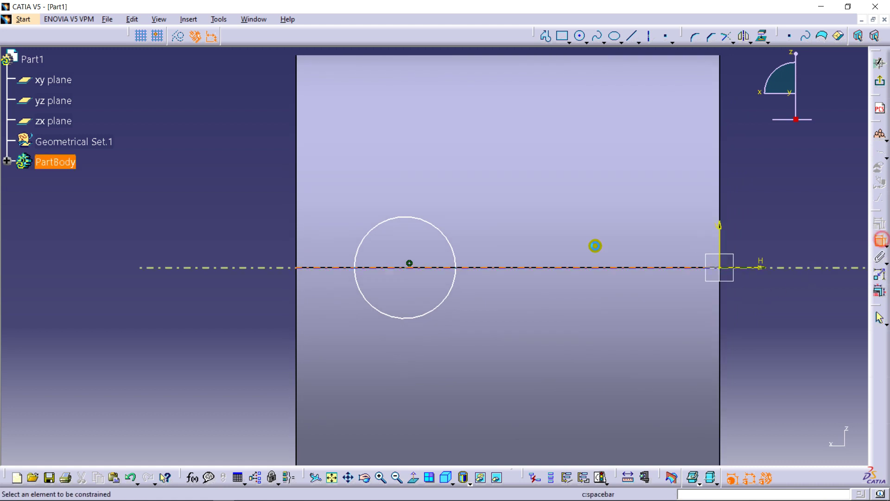
click(435, 223)
click(273, 174)
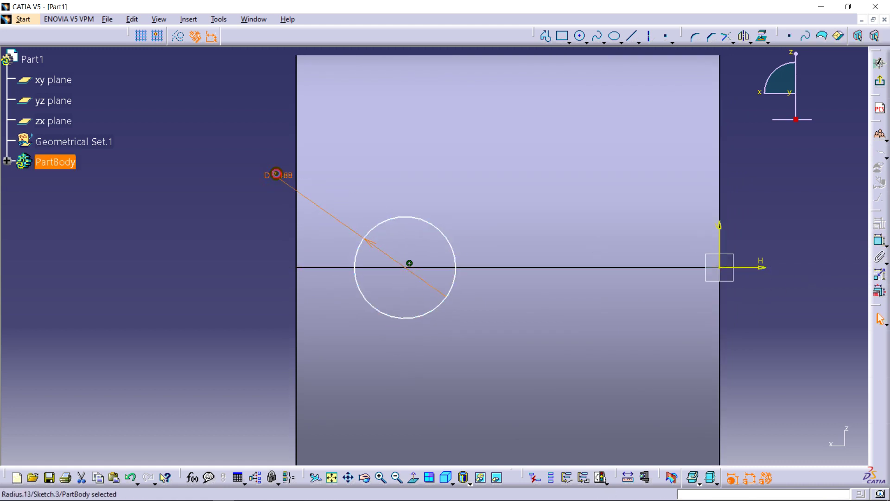
double_click(276, 174)
key(Return)
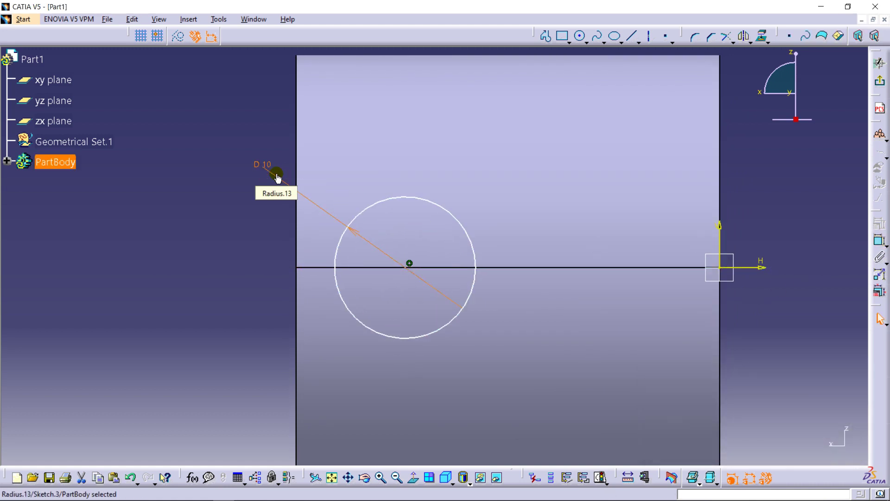
click(258, 198)
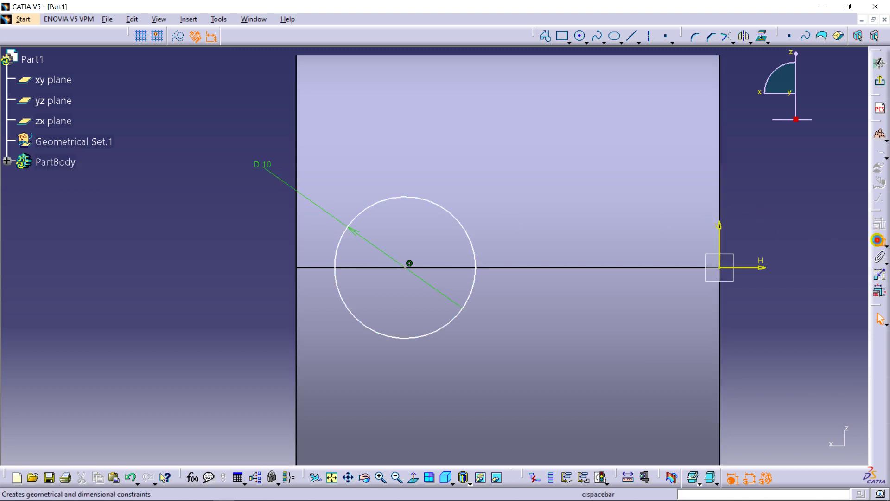
Set the circle centre 10 mm from the cylinder's left edge, then check the drawing PDF.
click(879, 240)
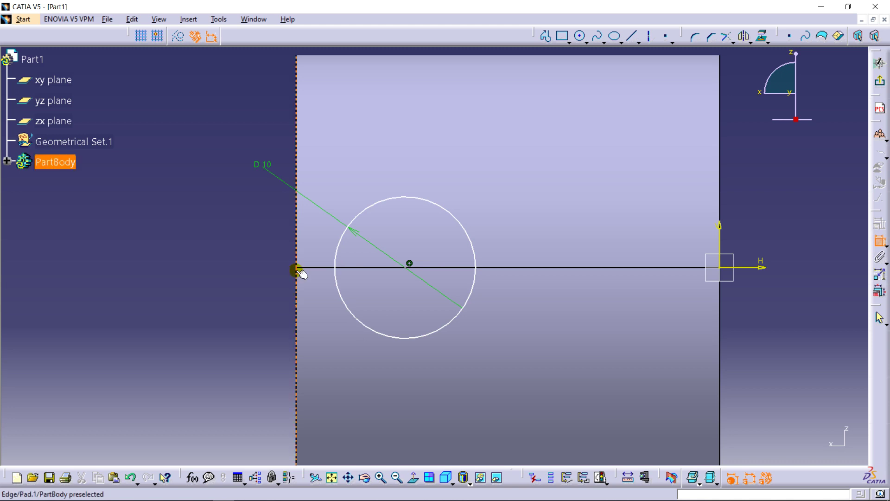
click(577, 271)
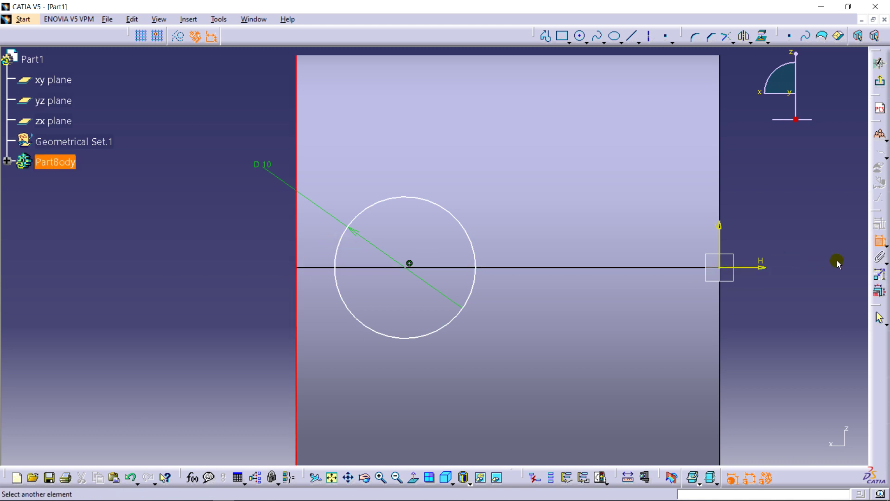
click(409, 268)
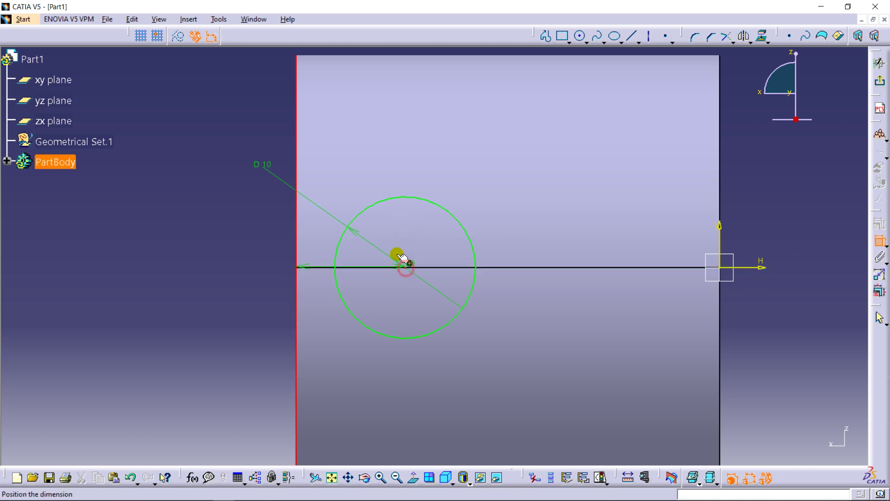
click(361, 201)
double_click(358, 198)
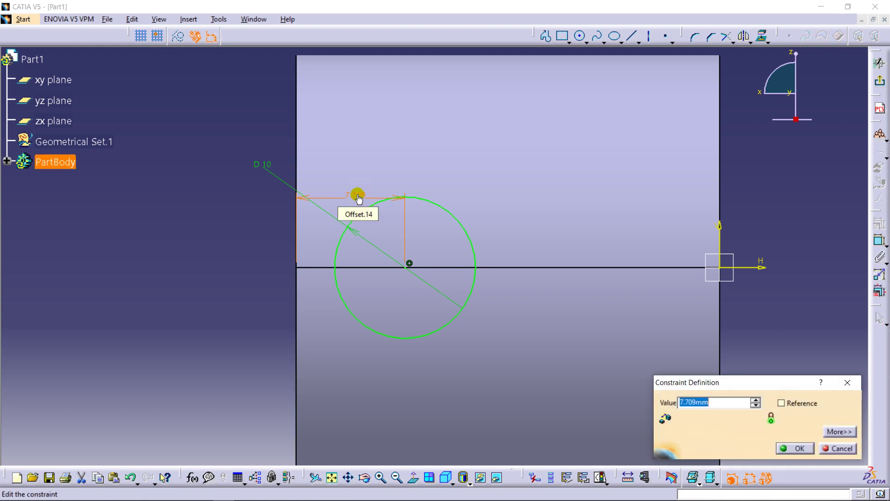
key(Return)
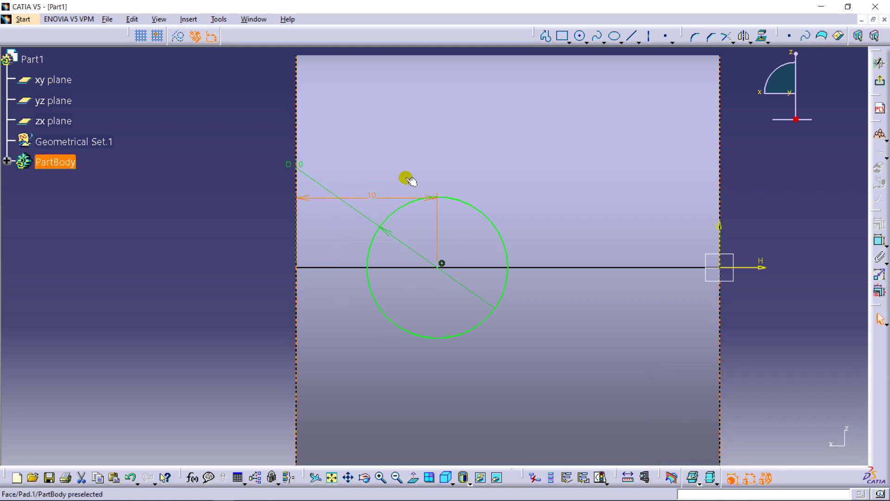
middle_drag(522, 133, 445, 195)
key(alt+Tab)
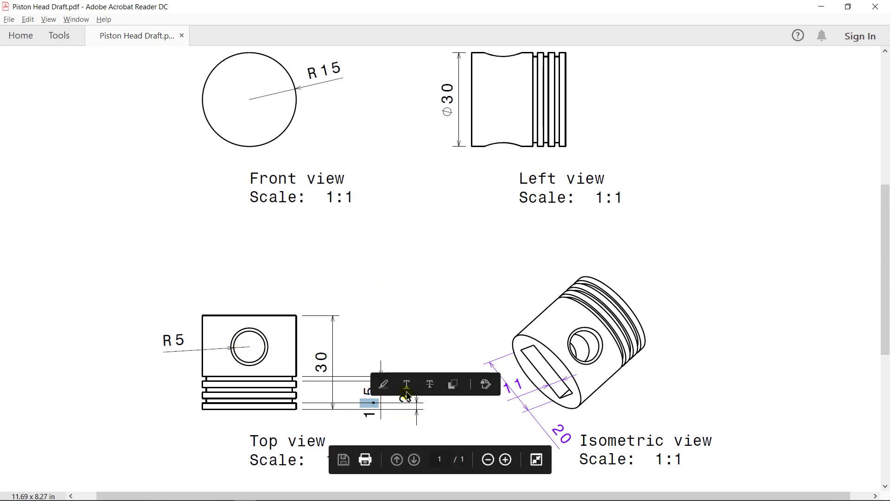
click(399, 402)
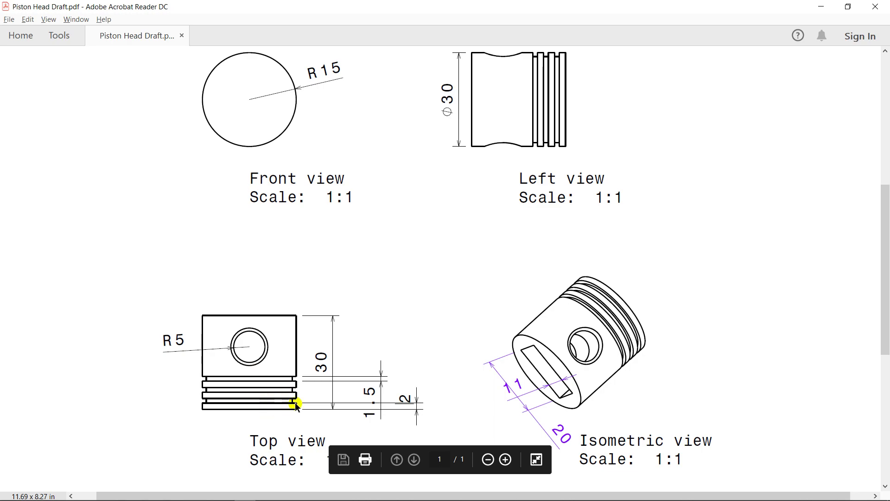
key(alt+Tab)
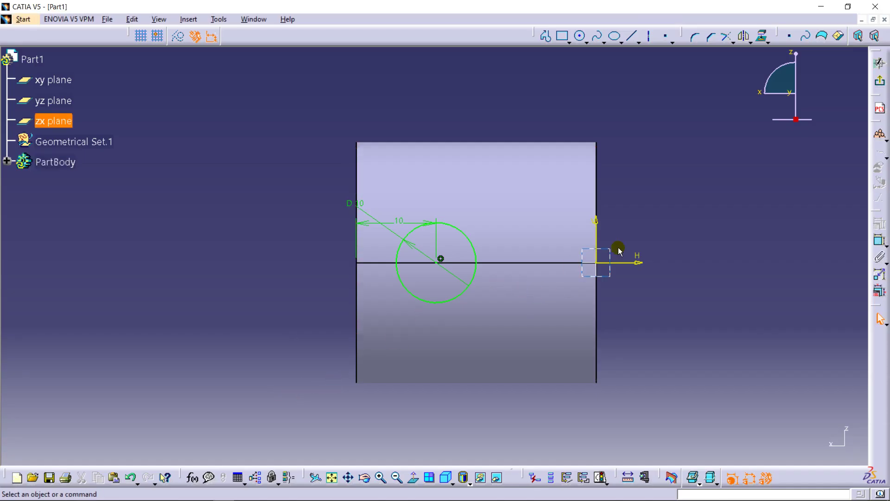
Create Pocket.2 from the circle sketch, 25 mm with mirrored extent, boring the cross hole.
mouse_move(506, 194)
middle_down()
mouse_move(328, 214)
mouse_move(556, 294)
mouse_move(438, 252)
mouse_move(466, 245)
middle_up()
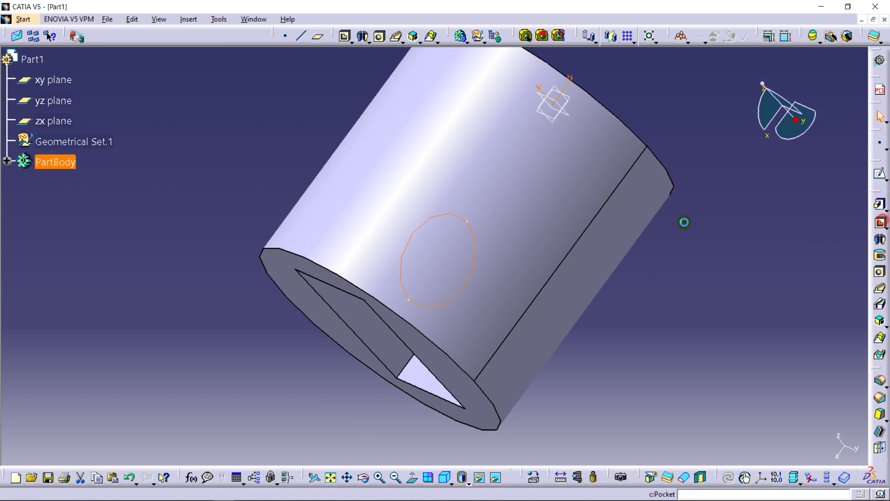
click(880, 222)
middle_drag(405, 219, 370, 250)
click(574, 343)
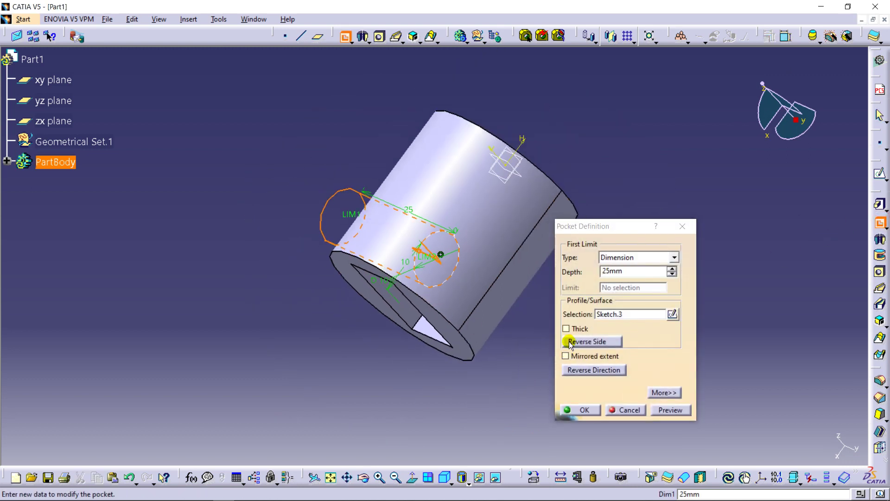
click(566, 356)
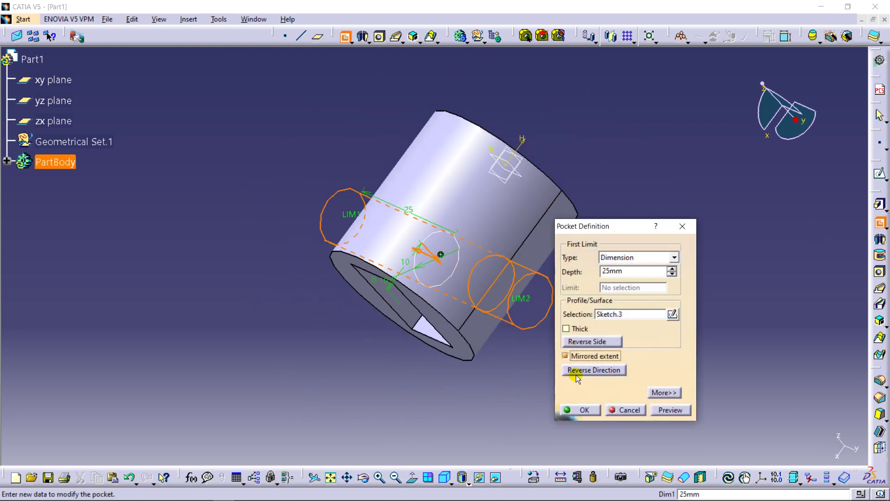
middle_drag(404, 262, 454, 277)
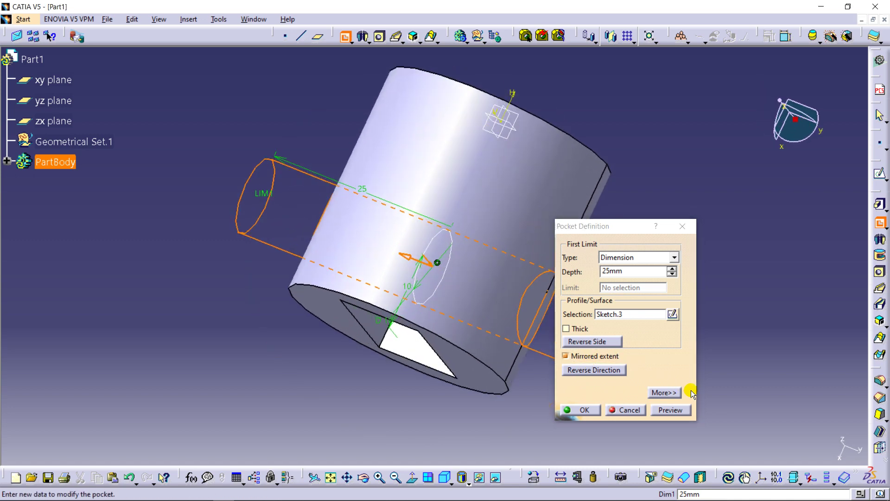
click(671, 410)
click(584, 409)
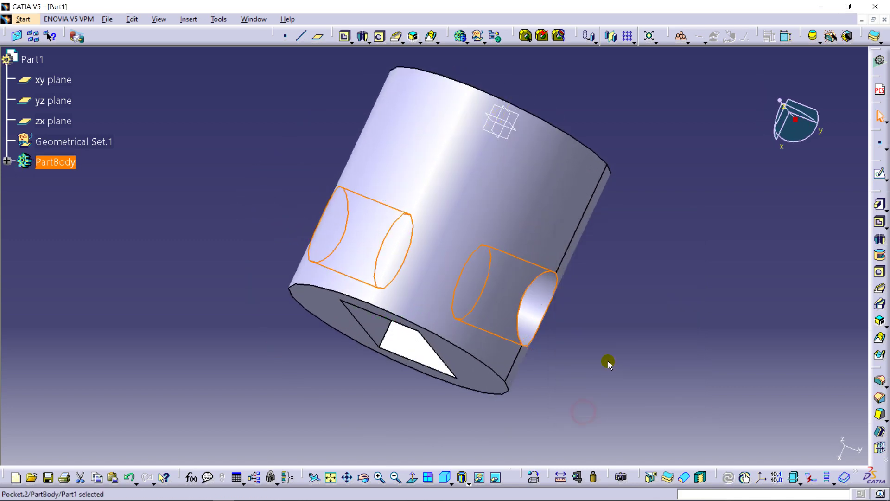
middle_drag(605, 359, 476, 266)
Chamfer both pin-hole rim edges 1 mm at 45 degrees.
click(714, 348)
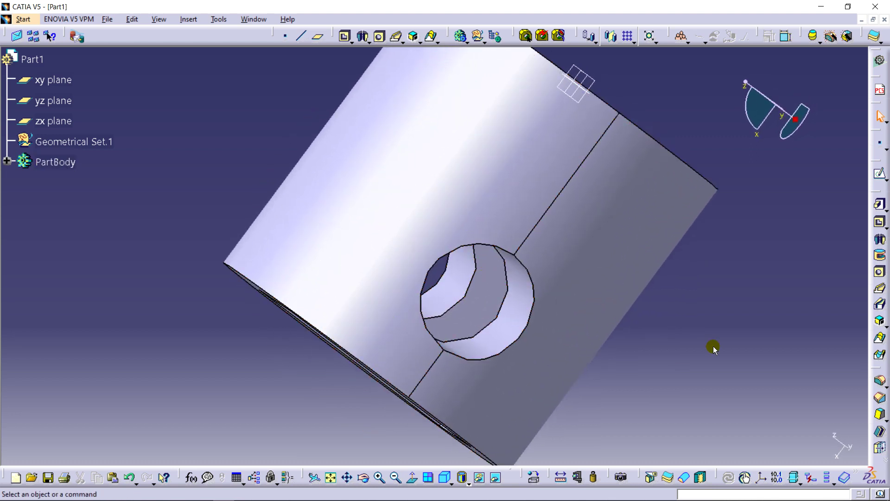
click(882, 401)
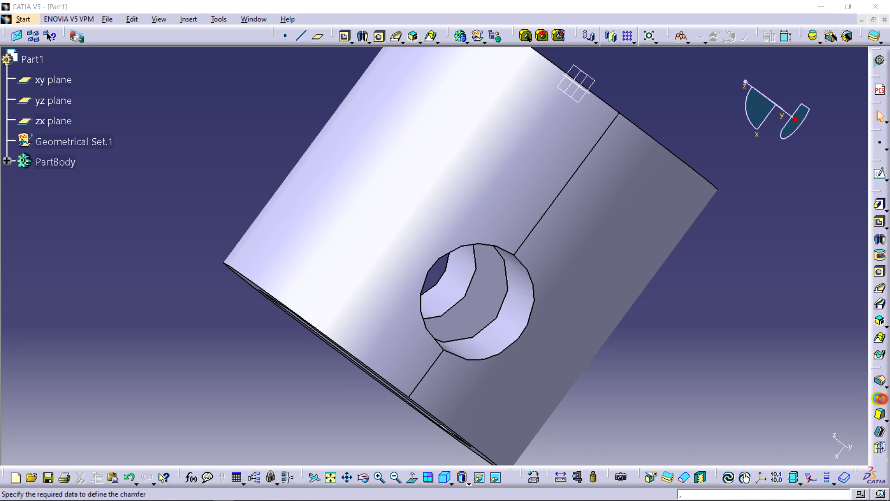
click(523, 339)
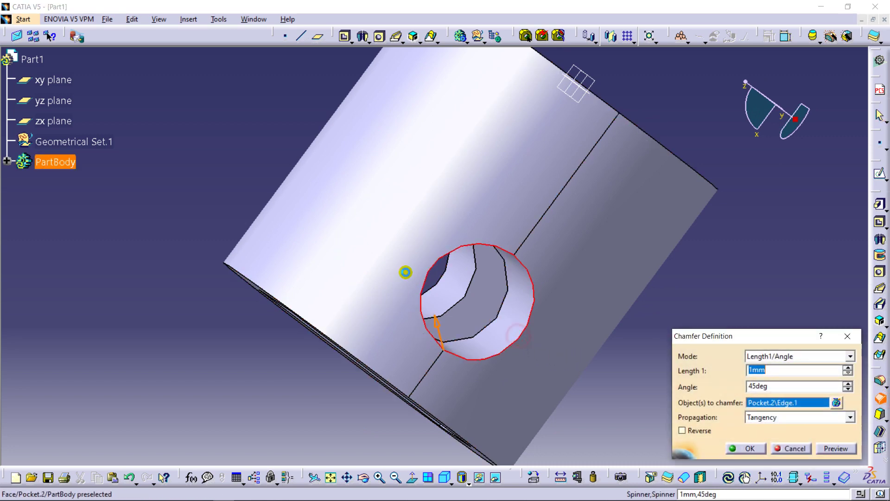
middle_drag(405, 272, 280, 275)
click(385, 355)
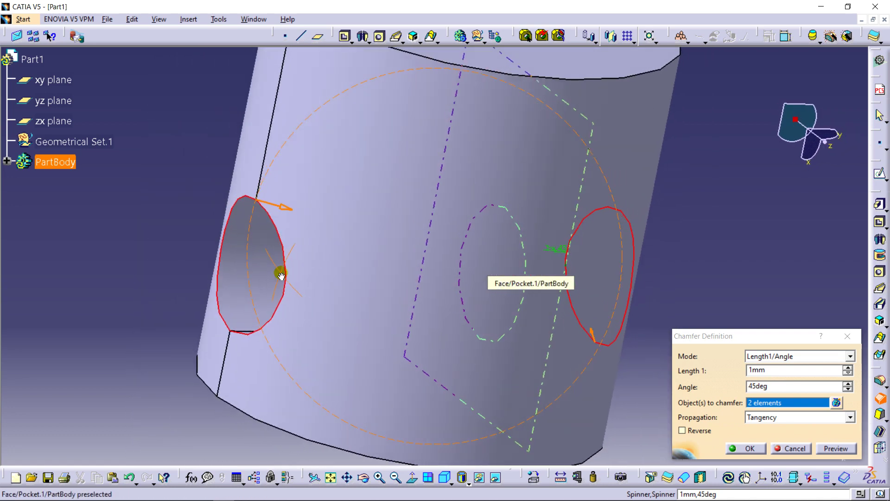
click(856, 449)
click(747, 446)
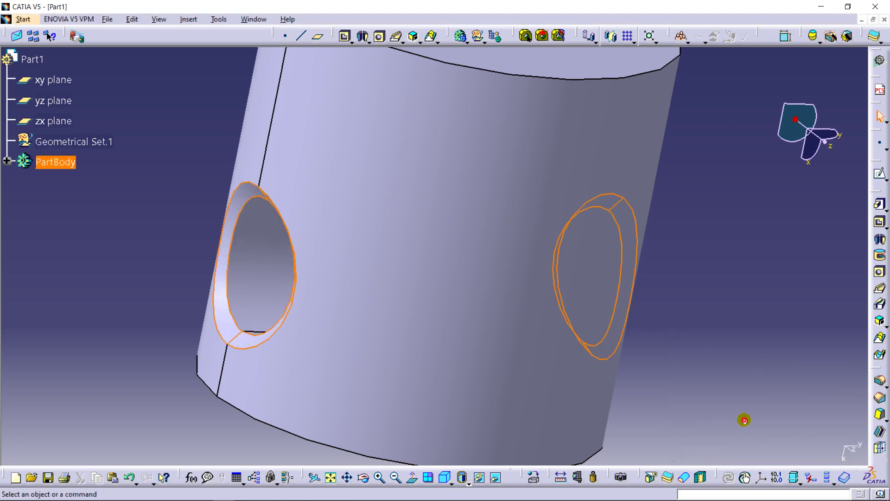
middle_drag(744, 420, 264, 325)
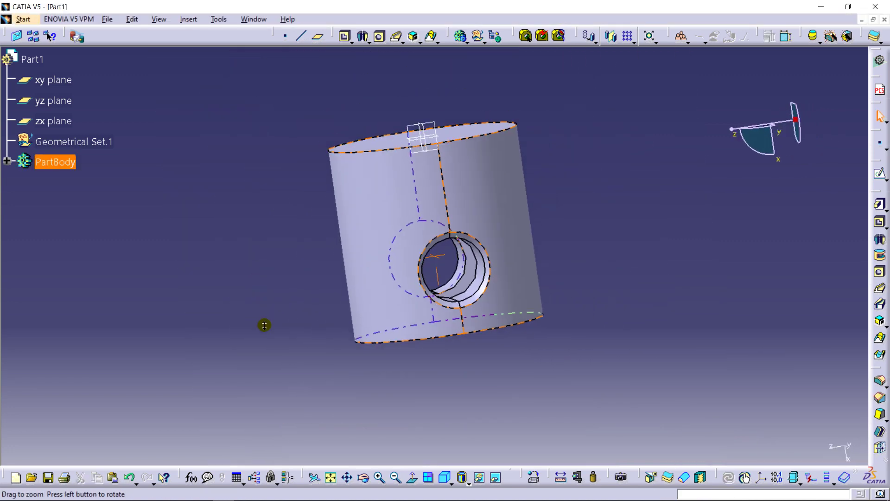
middle_drag(251, 257, 315, 297)
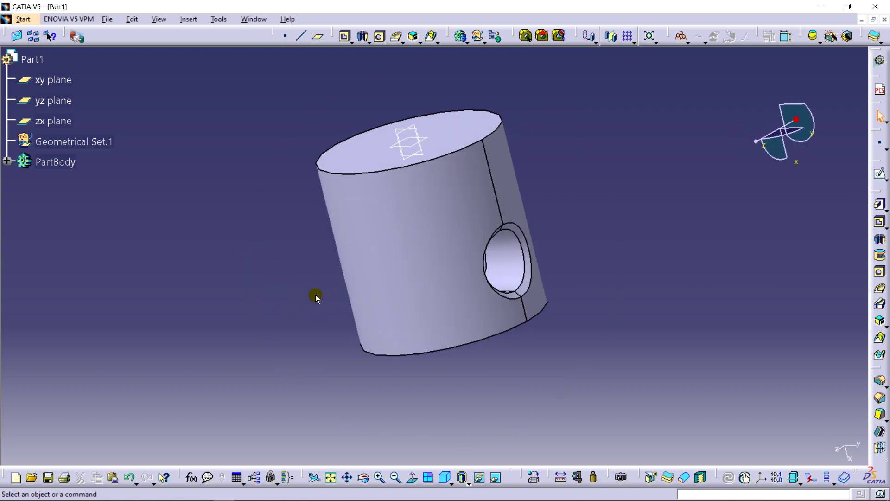
Draw a rectangle in a new sketch on the xy plane.
middle_drag(453, 252, 399, 79)
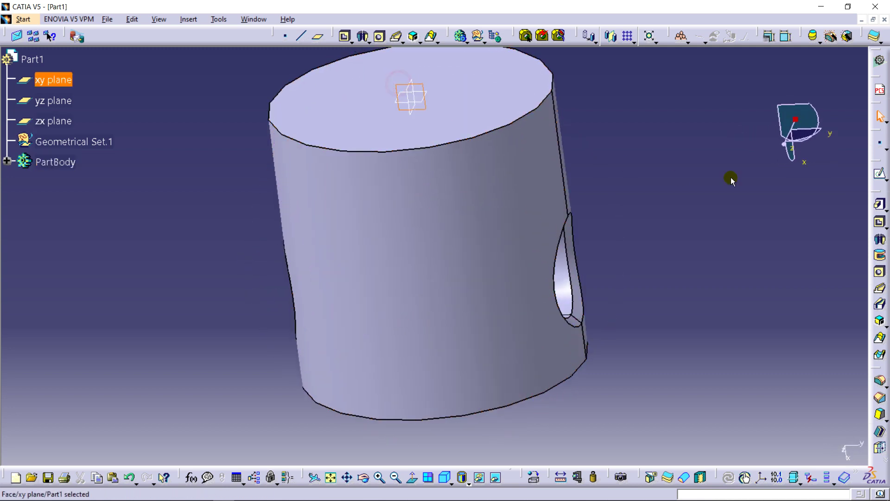
click(869, 171)
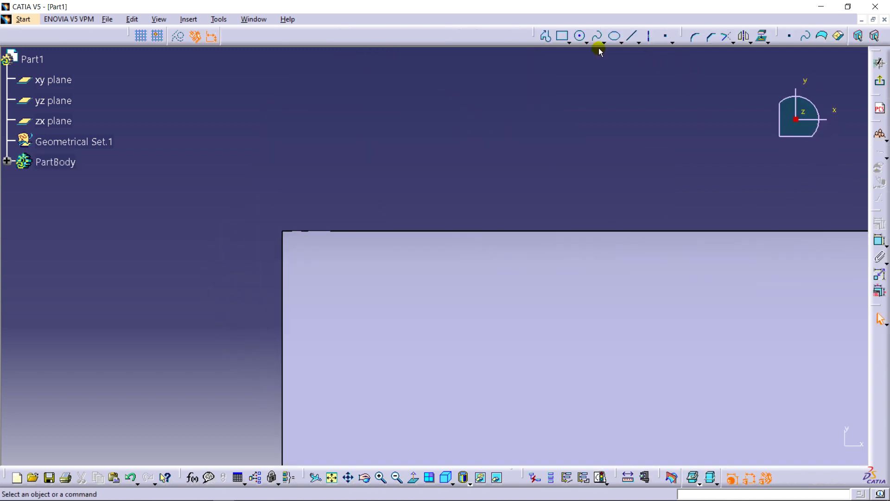
click(562, 37)
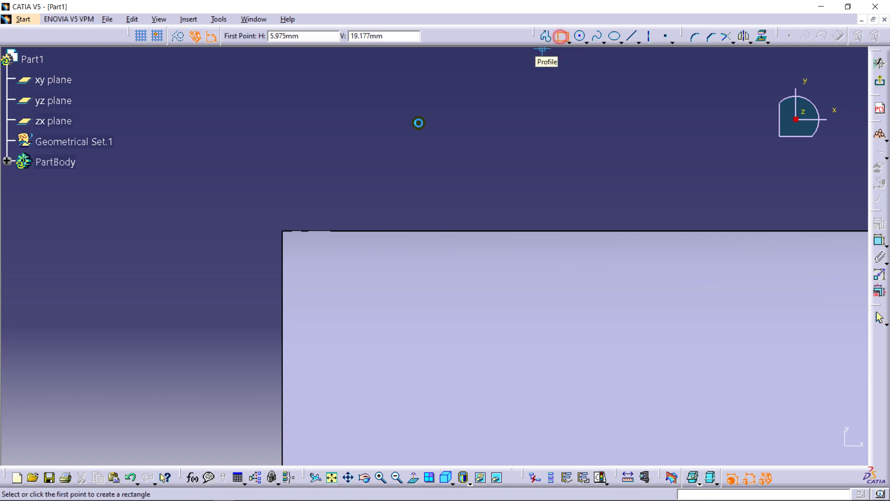
click(323, 125)
click(394, 301)
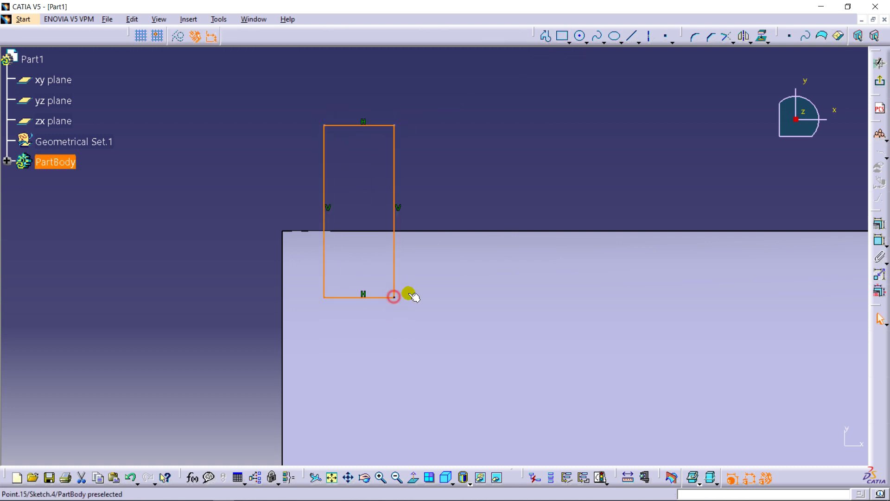
Dimension the rectangle's width to 2 mm.
click(877, 240)
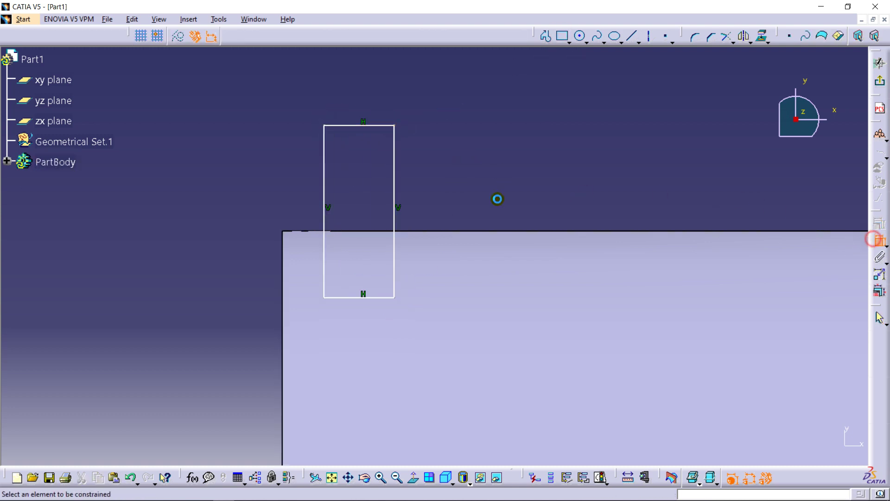
click(325, 182)
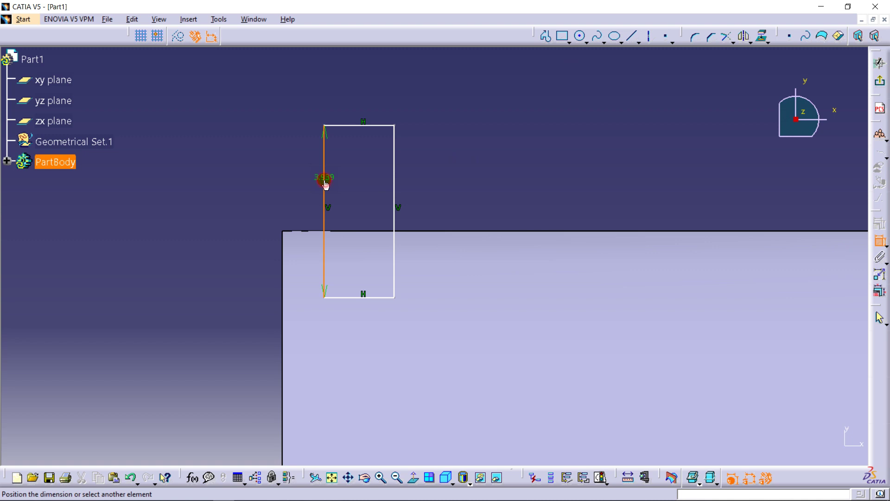
click(394, 177)
click(375, 179)
double_click(370, 175)
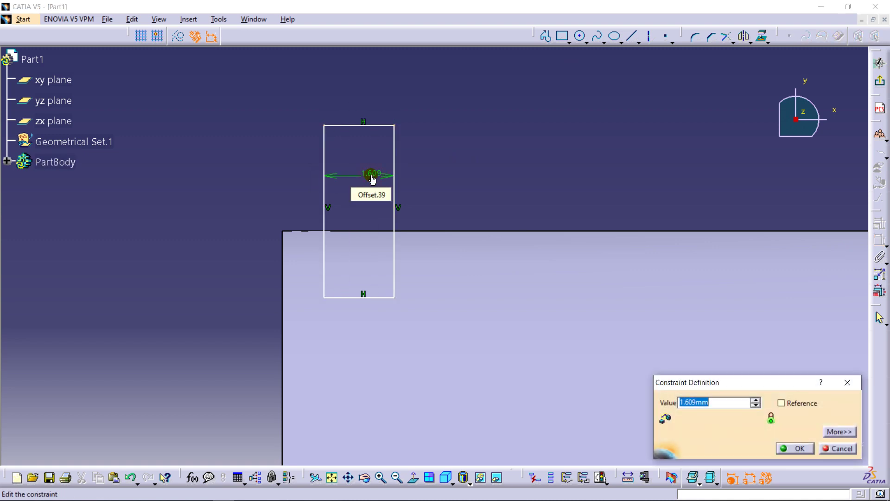
text(2)
key(Return)
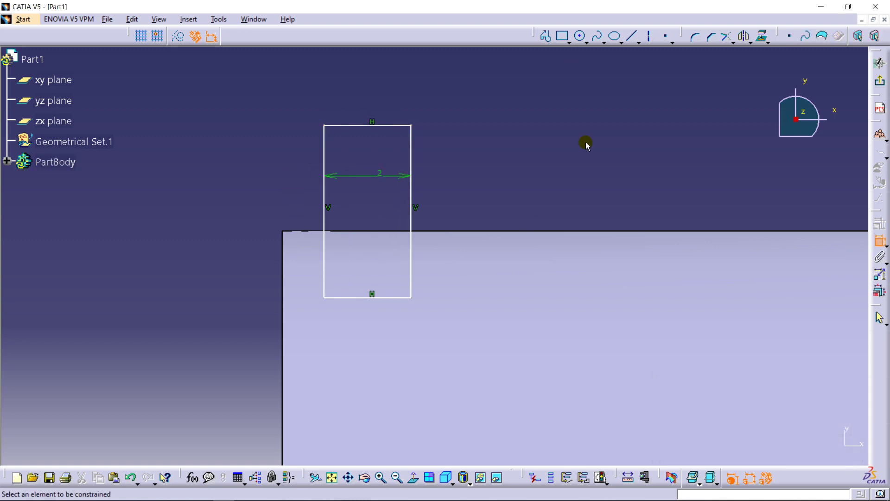
Project the part's left edge as construction geometry and offset the rectangle 1.5 mm from it.
click(756, 35)
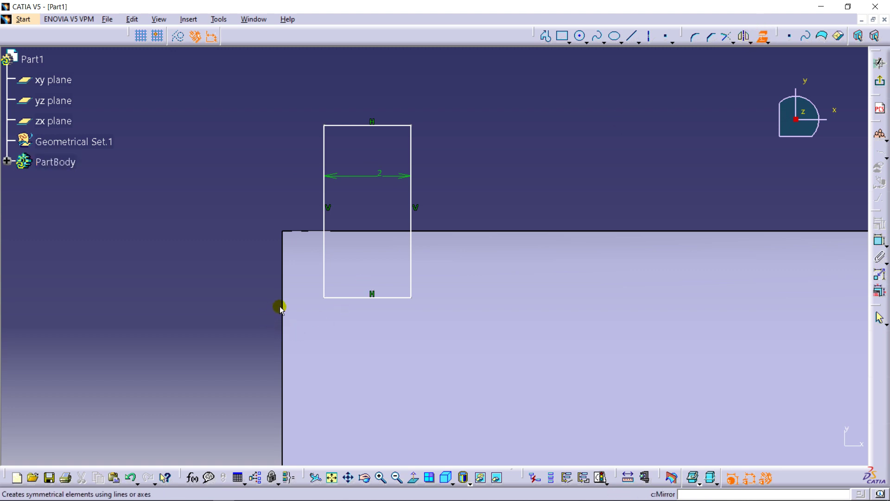
click(291, 290)
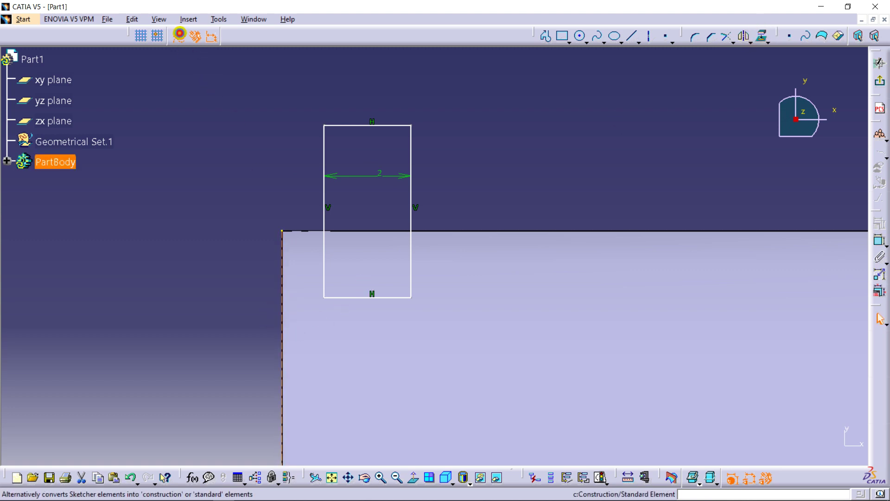
click(178, 36)
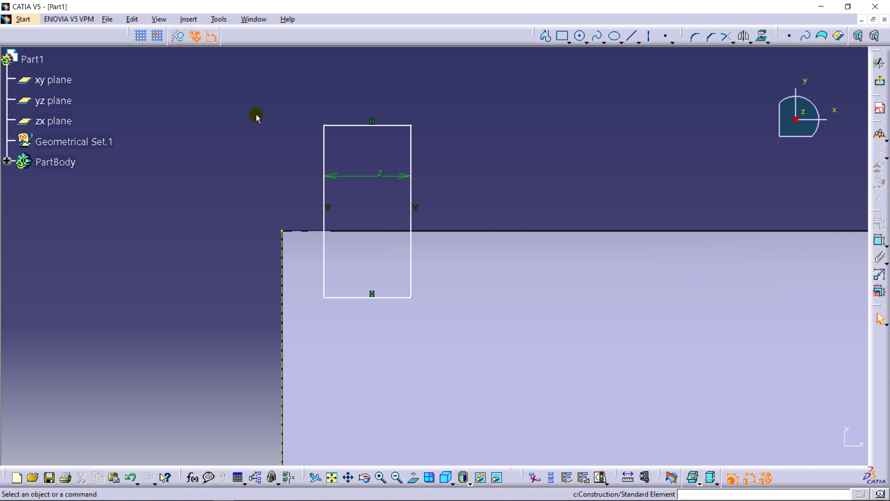
click(281, 231)
ctrl+click(324, 215)
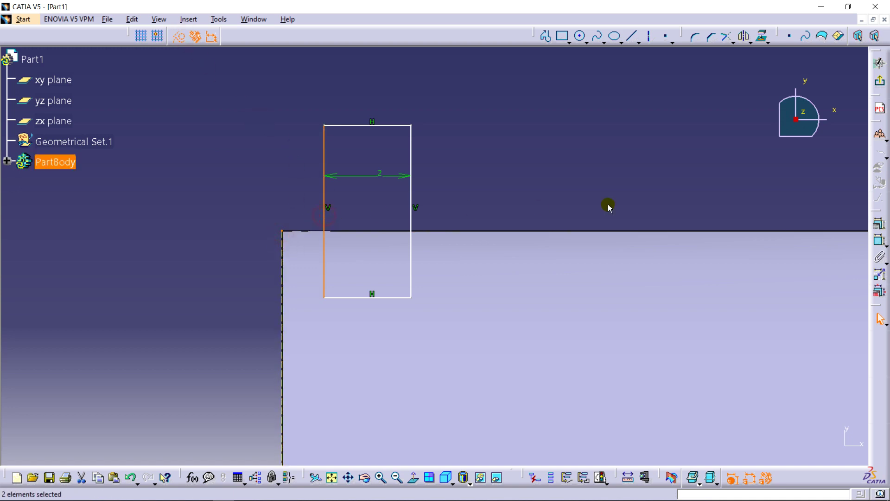
click(879, 240)
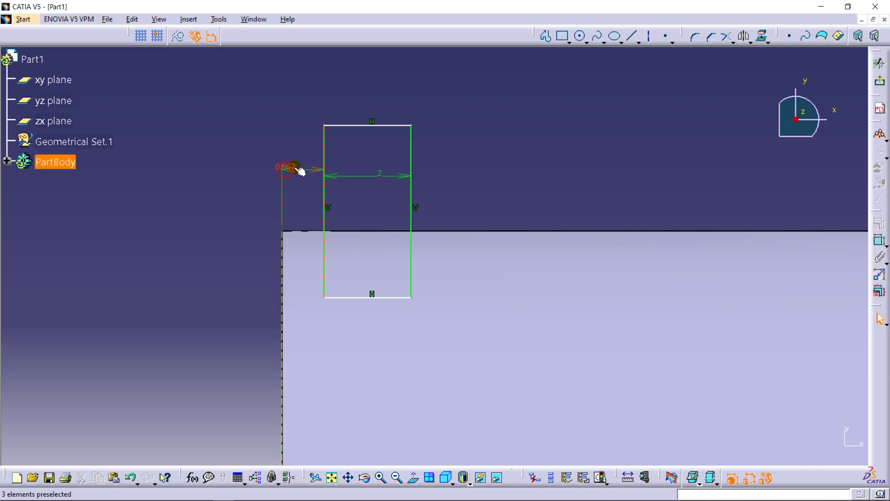
double_click(288, 167)
text(1.)
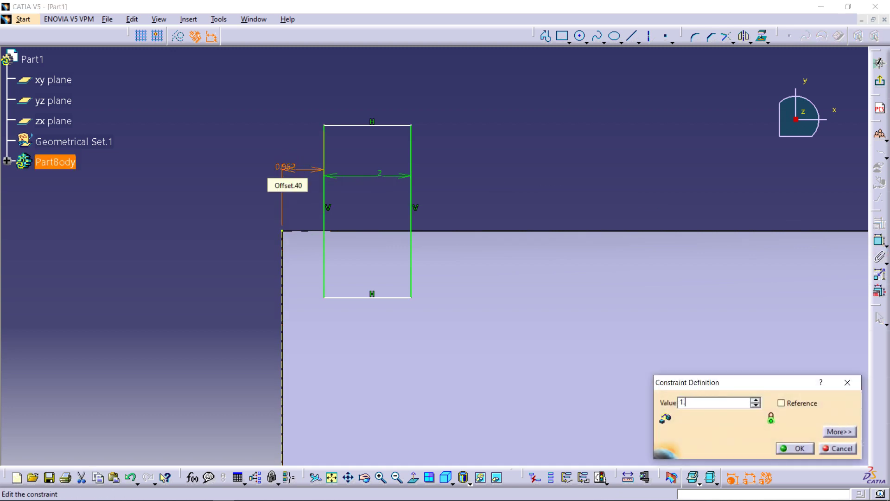
text(5mm)
key(Return)
Rotate the view to check the rectangle against the part, then return face-on to the sketch.
mouse_move(245, 198)
middle_down()
mouse_move(280, 160)
mouse_move(238, 177)
middle_up()
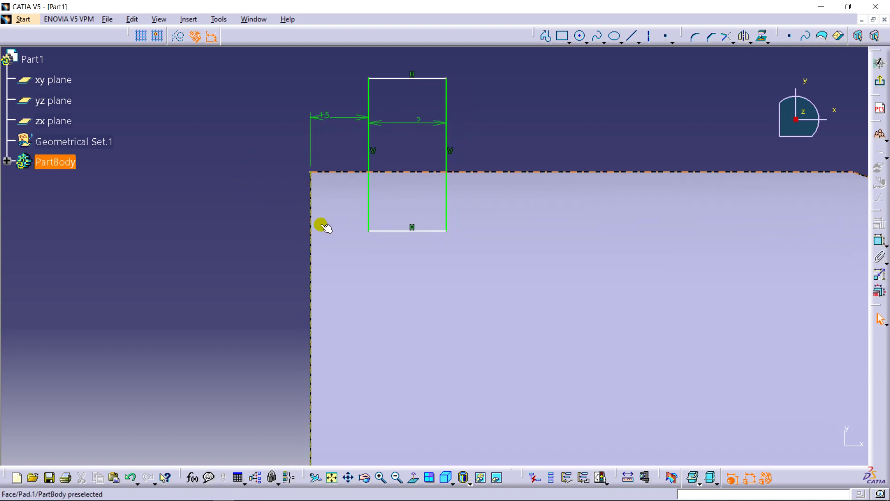
click(311, 209)
click(283, 202)
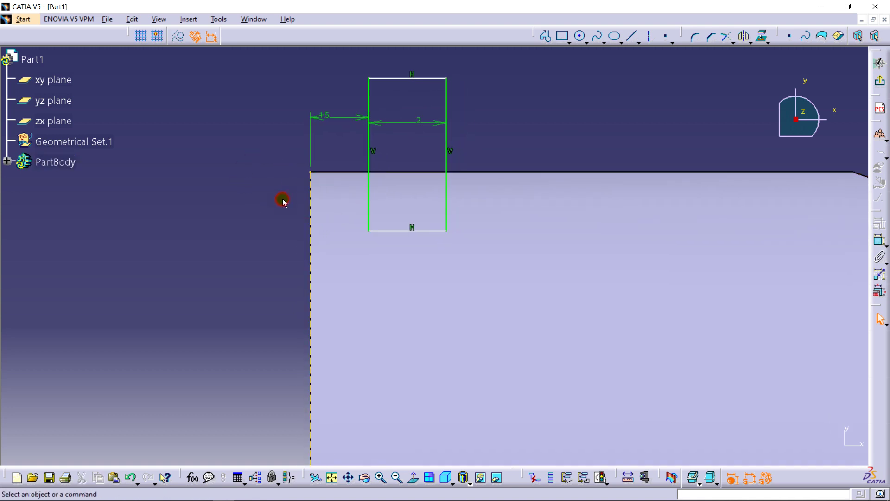
middle_drag(259, 197, 296, 221)
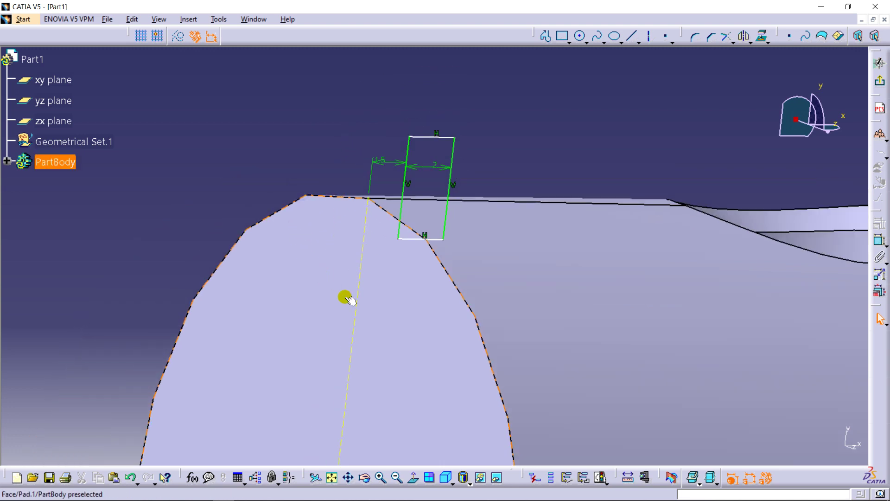
click(416, 479)
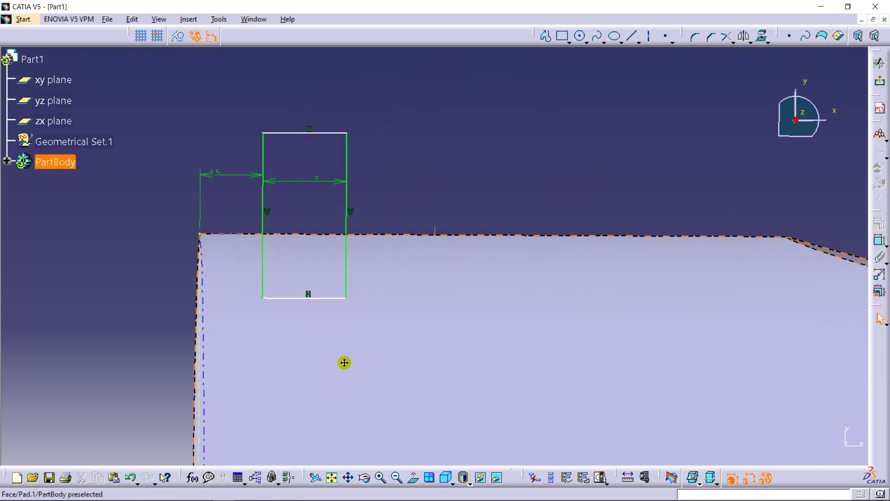
mouse_move(345, 363)
middle_down()
mouse_move(338, 377)
mouse_move(345, 361)
middle_up()
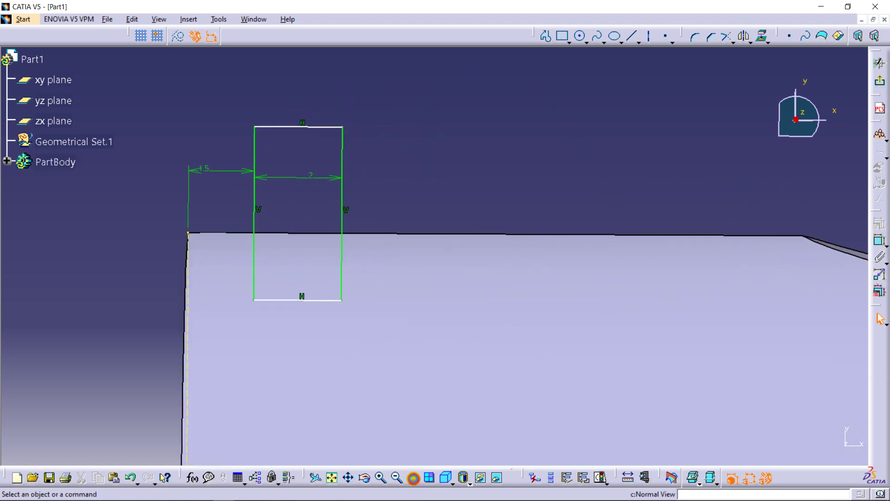
click(413, 478)
Draw a second rectangle beside the first and constrain its width to 2 mm.
click(562, 36)
click(393, 124)
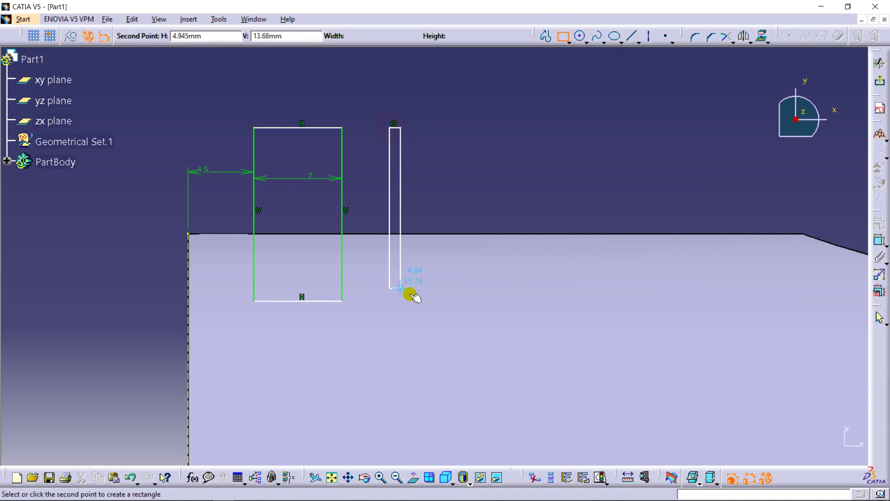
click(452, 300)
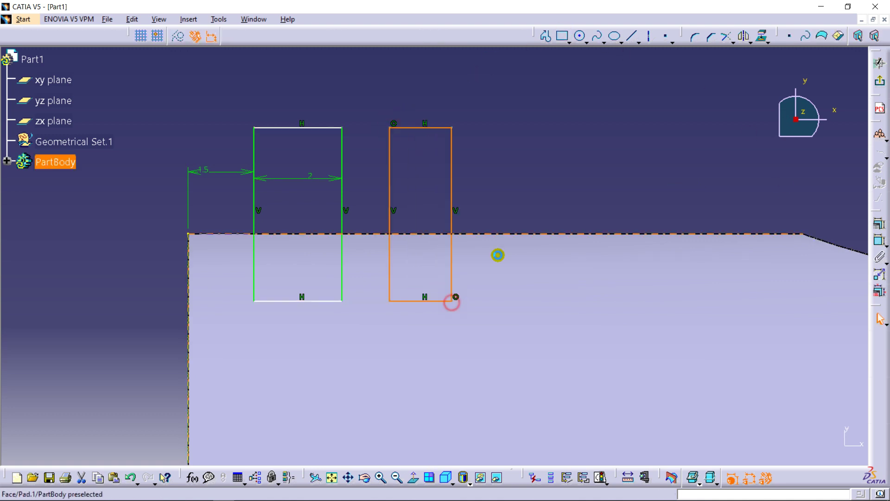
click(878, 241)
click(390, 167)
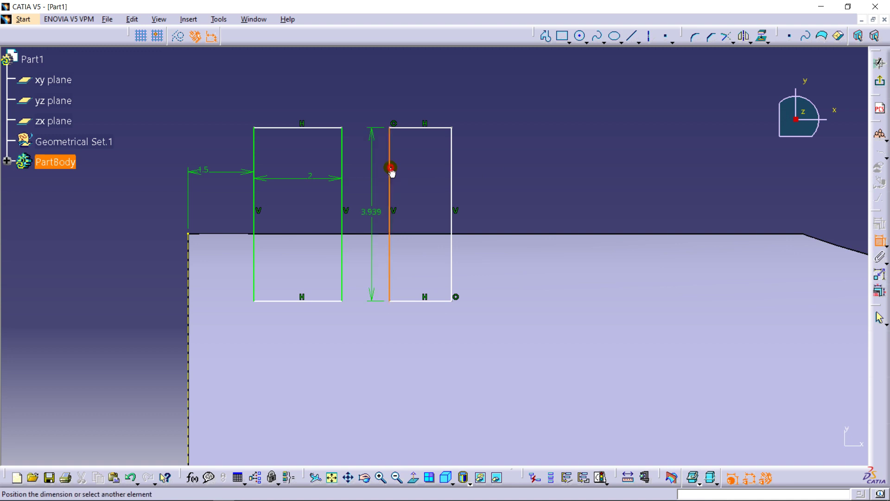
click(457, 172)
click(423, 167)
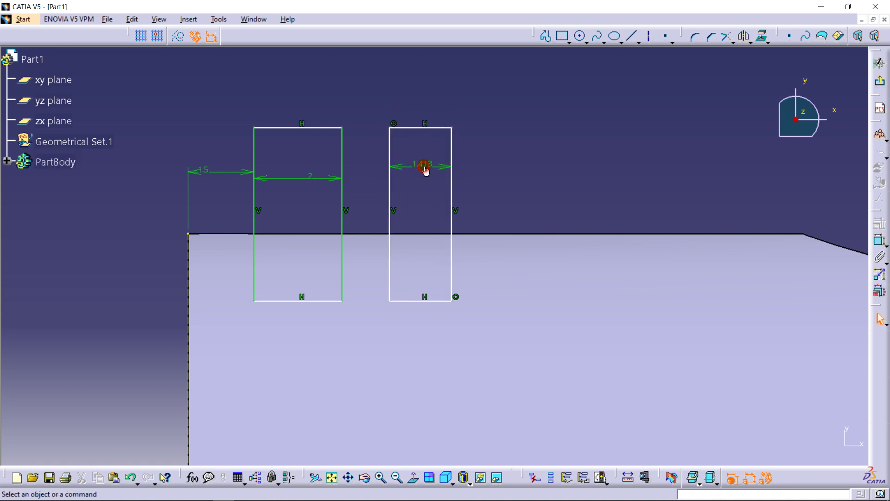
double_click(428, 165)
text(2mm)
key(Return)
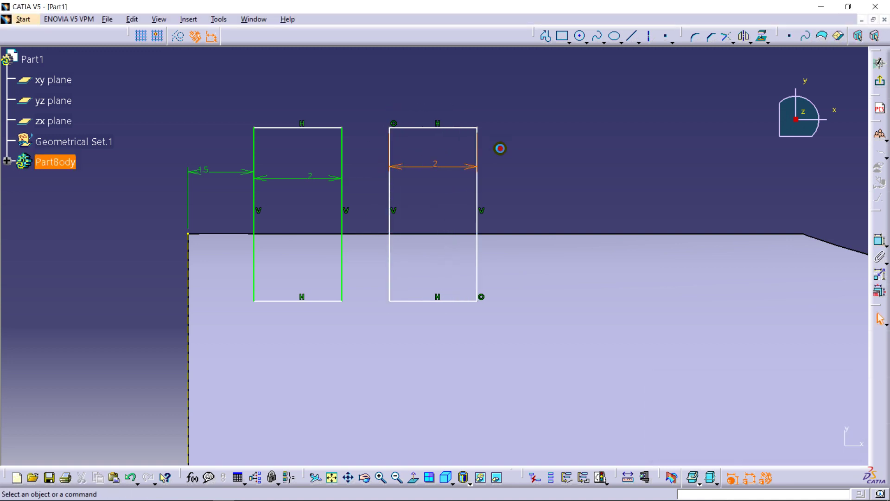
Constrain the gap between the first and second rectangles to 1.5 mm.
click(876, 242)
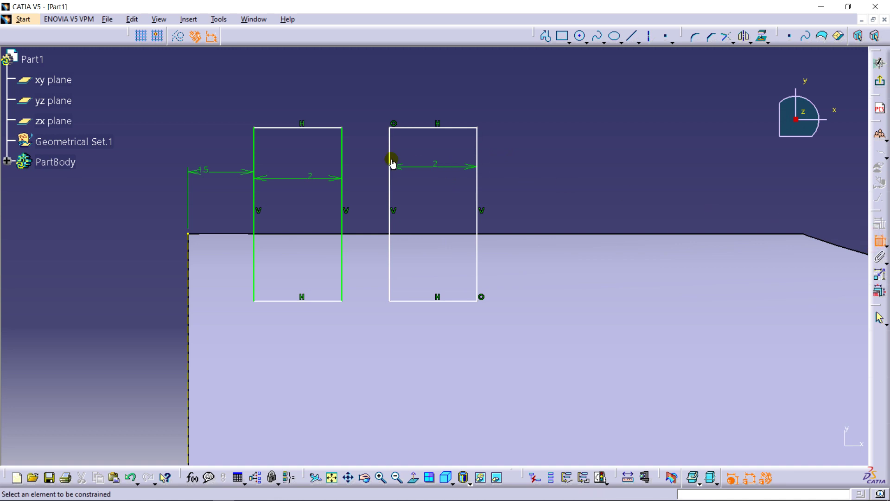
click(341, 149)
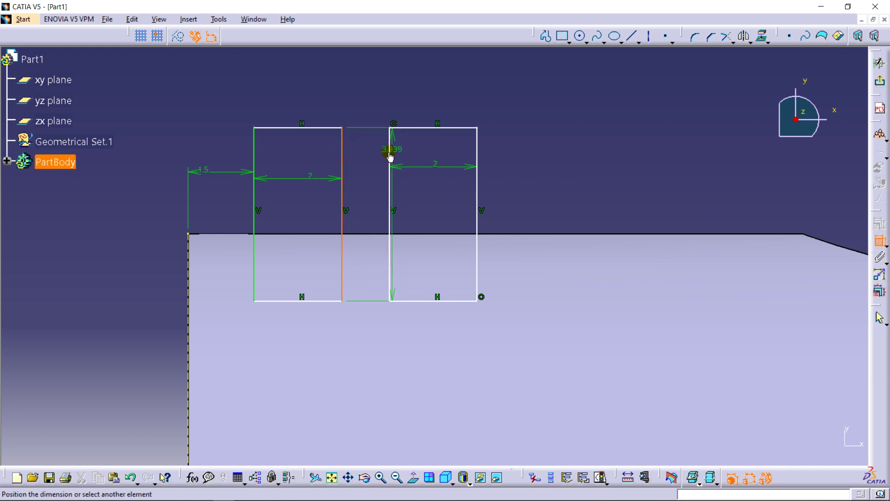
click(389, 155)
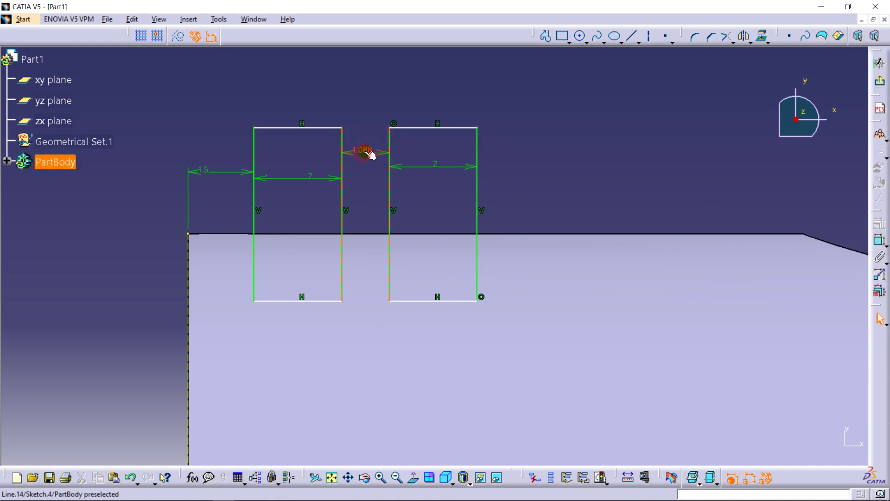
click(366, 150)
double_click(367, 153)
text(1.5mm)
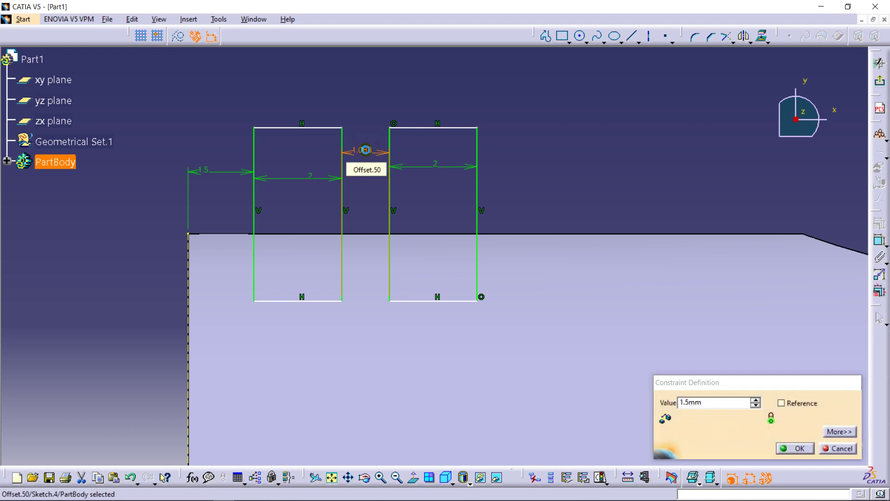
key(Return)
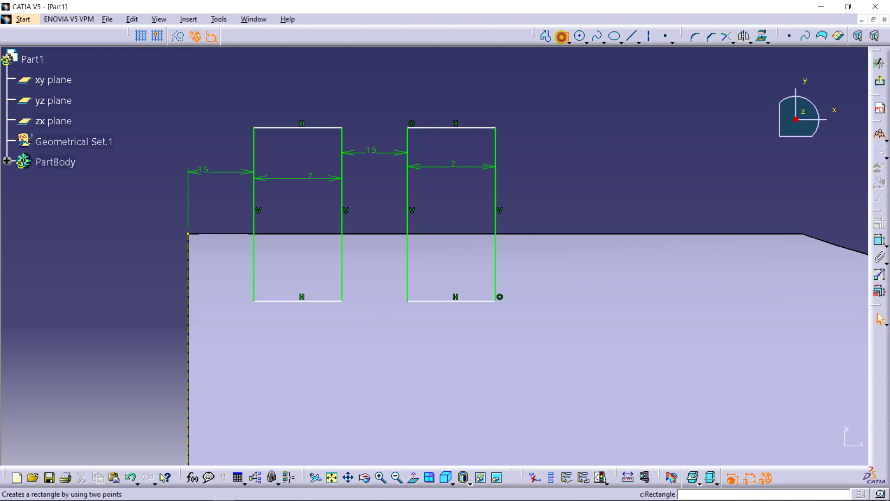
Draw a third rectangle and constrain its gap from the middle one to 1.5 mm.
click(548, 127)
click(624, 301)
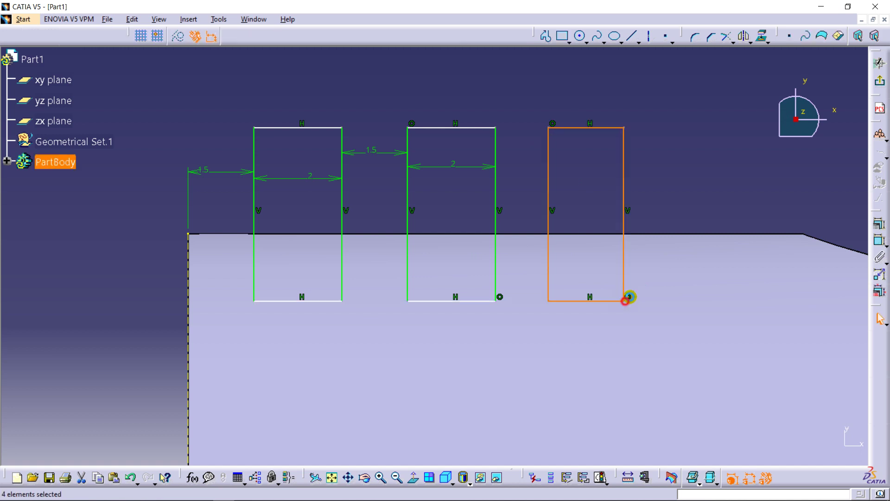
click(693, 157)
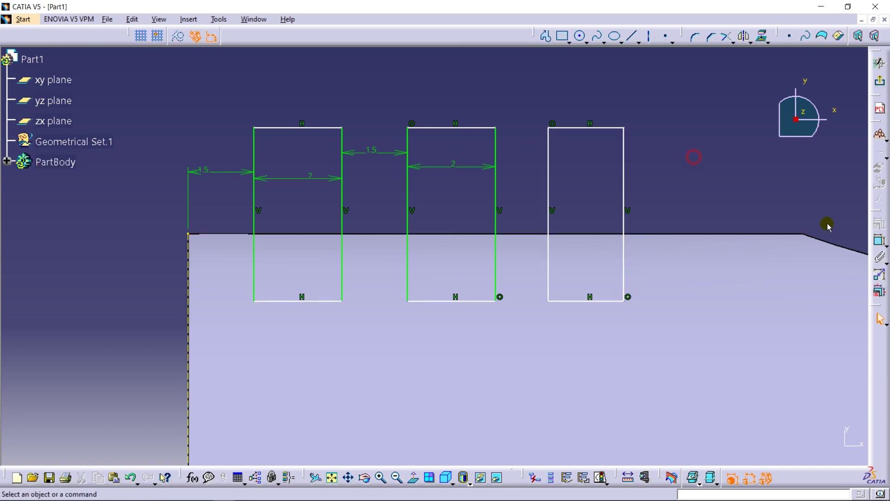
click(495, 192)
click(549, 186)
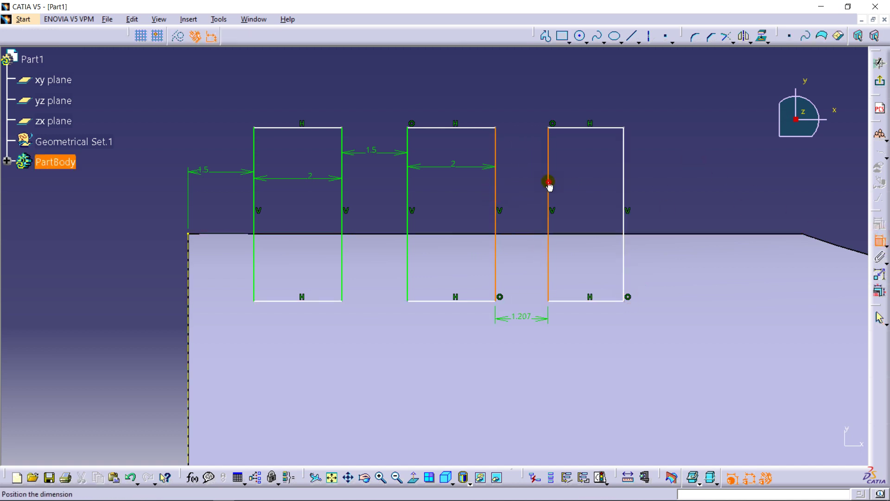
double_click(534, 178)
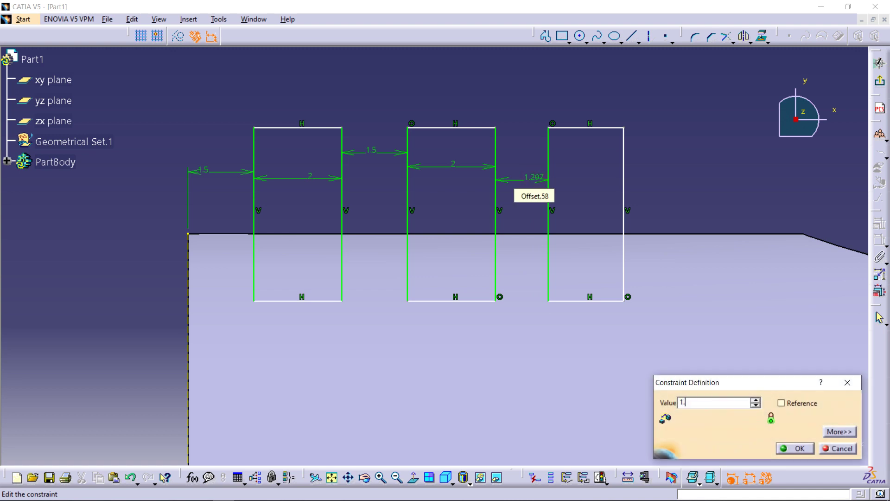
key(Return)
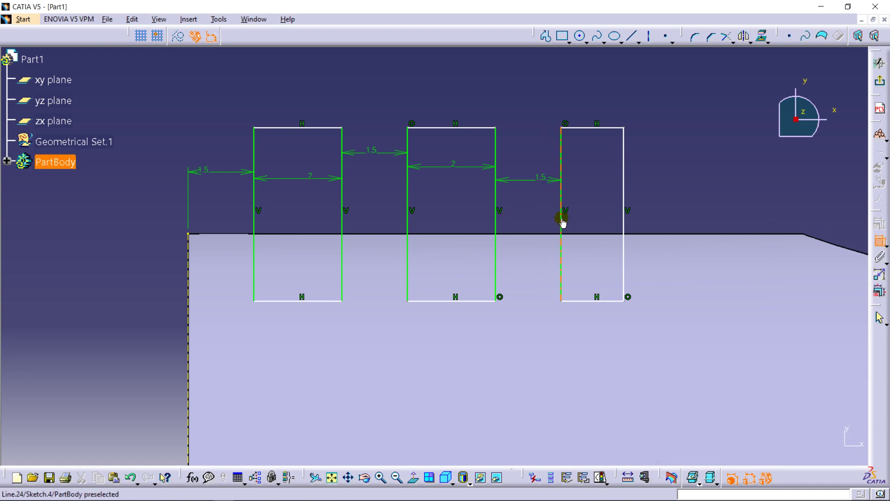
Constrain the third rectangle's width to 2 mm.
click(562, 222)
click(624, 229)
click(594, 205)
double_click(594, 204)
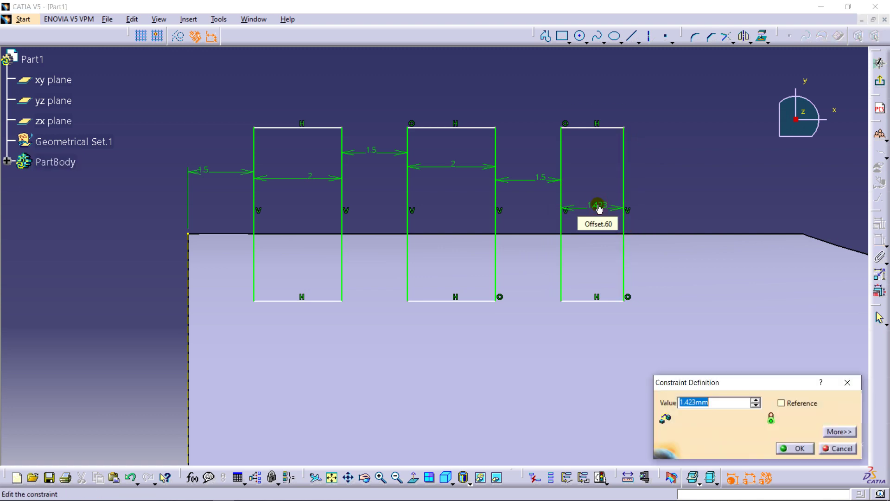
text(2)
key(Return)
Dimension the first rectangle's bottom line 0.7 mm from the sketch origin.
middle_drag(692, 157, 694, 162)
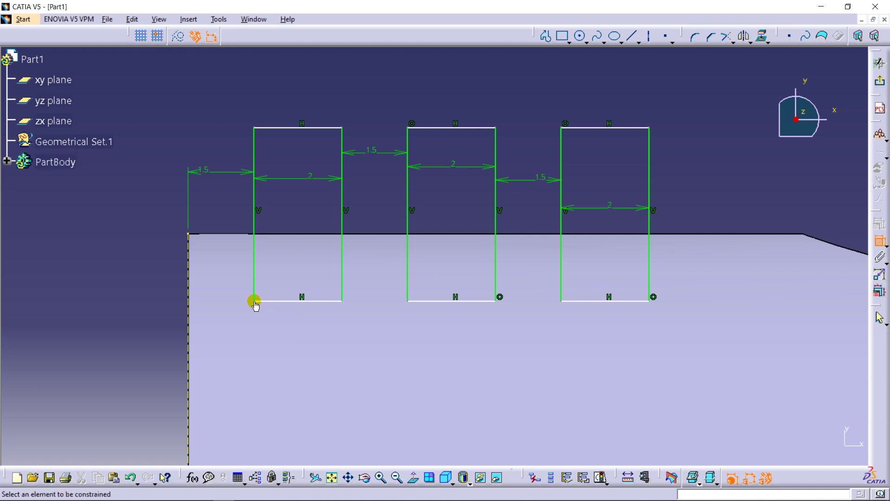
click(271, 302)
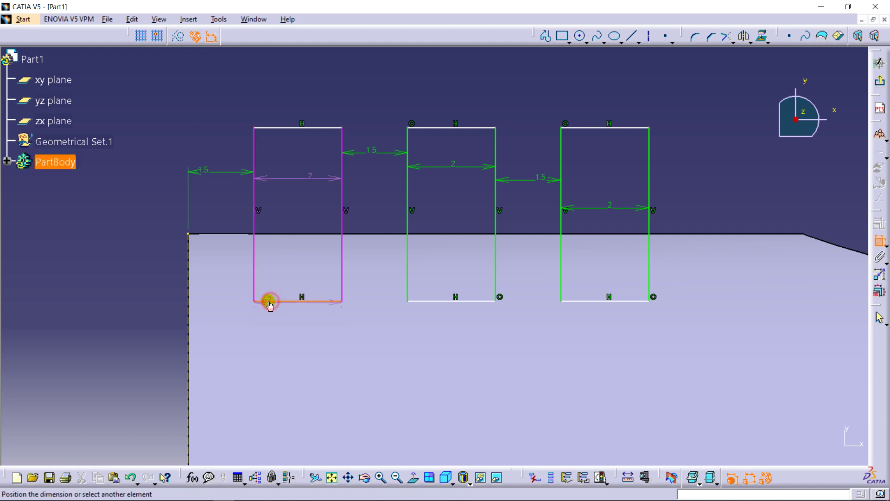
click(190, 236)
click(219, 260)
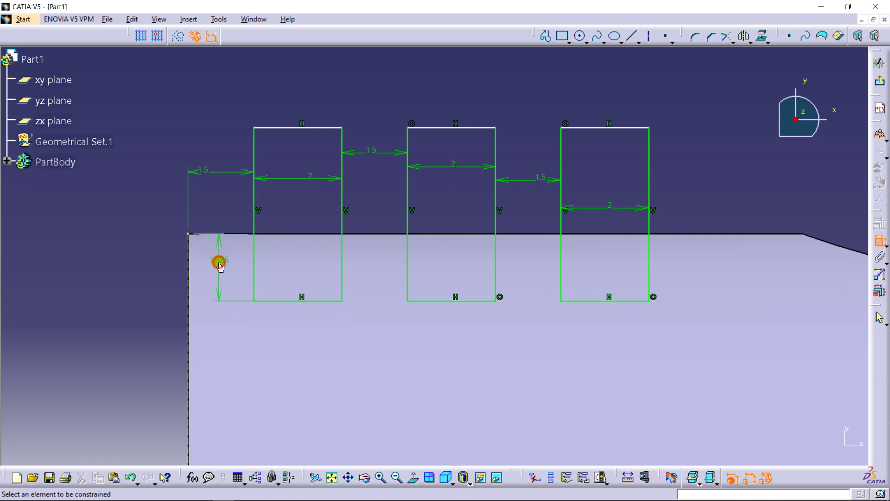
double_click(222, 261)
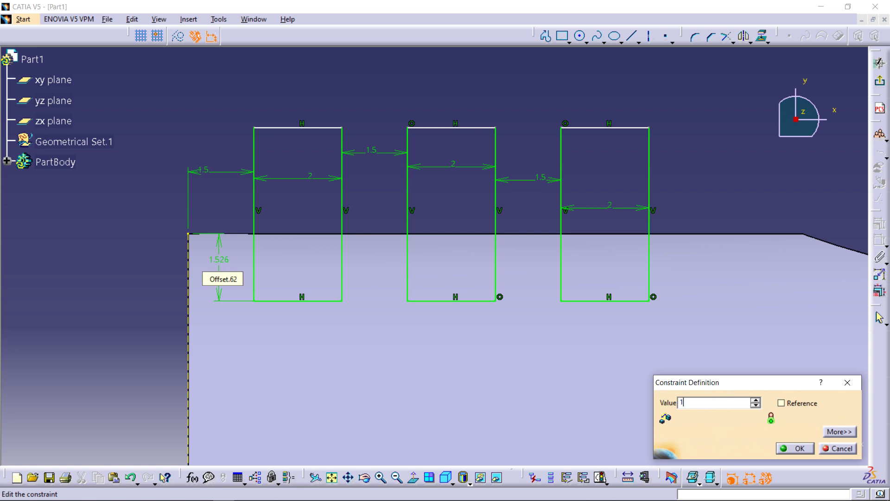
text(0.7mm)
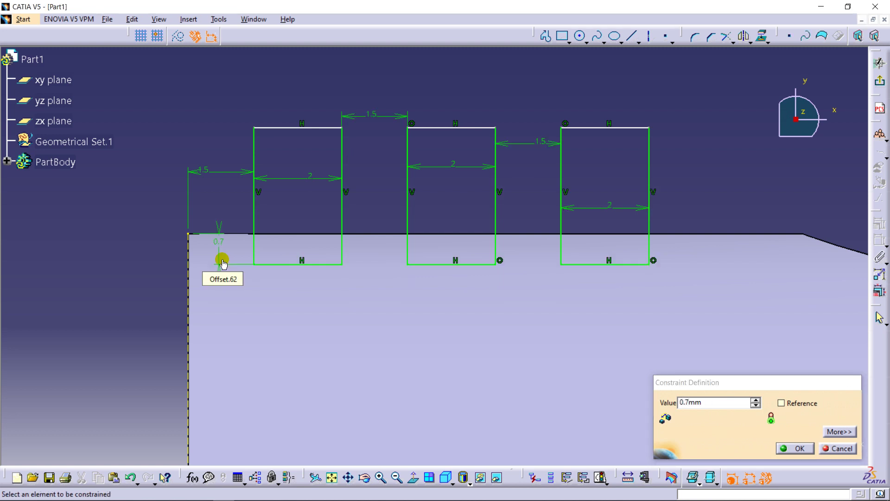
key(Return)
scroll(506, 166, down, 3)
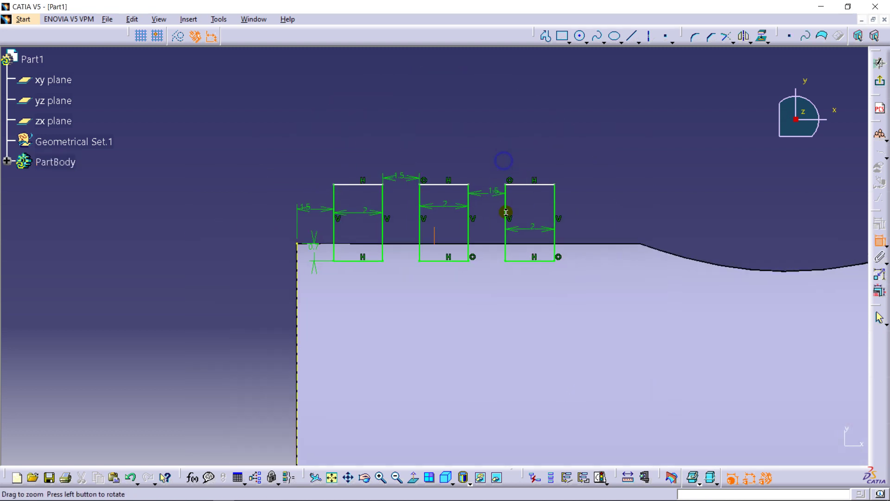
Exit the sketch and cut Sketch.4 as a 360° groove about the Pad.1 axis.
click(879, 62)
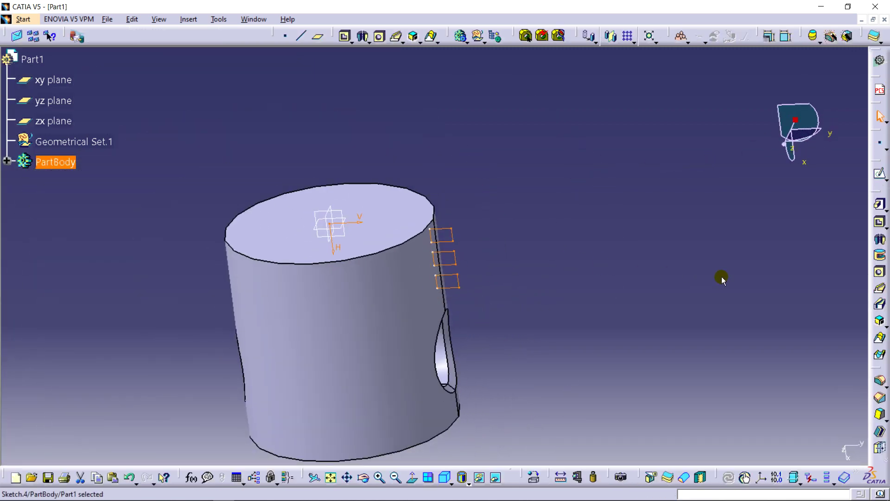
click(879, 255)
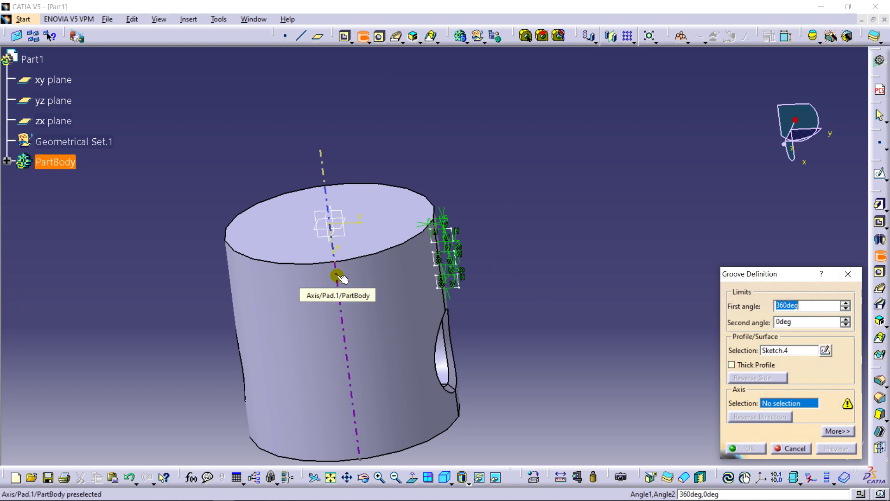
click(342, 278)
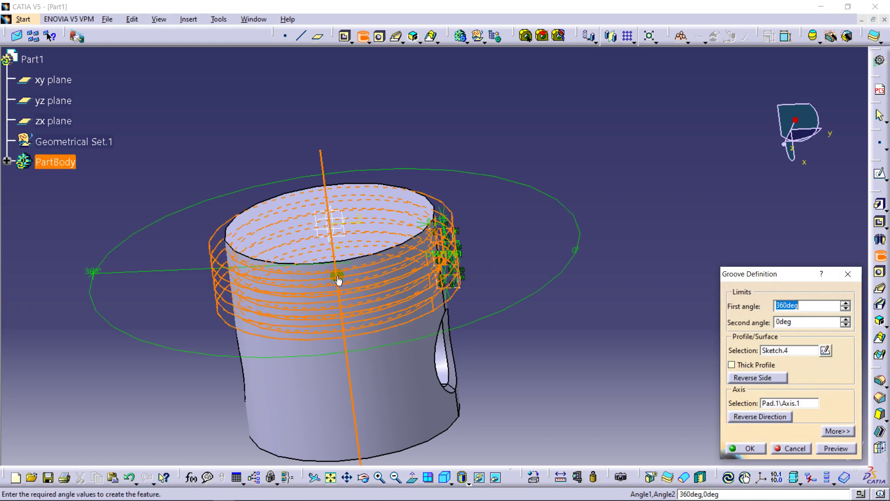
middle_drag(247, 280, 390, 245)
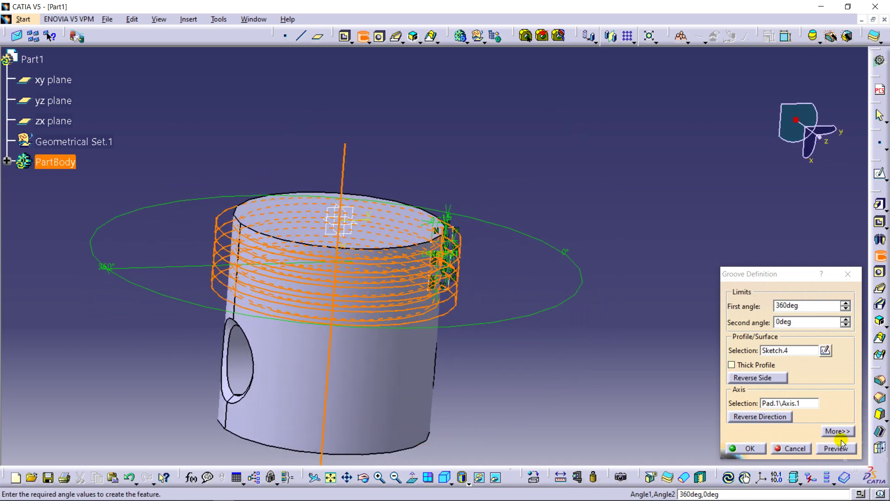
click(819, 448)
click(760, 449)
middle_drag(561, 292, 342, 214)
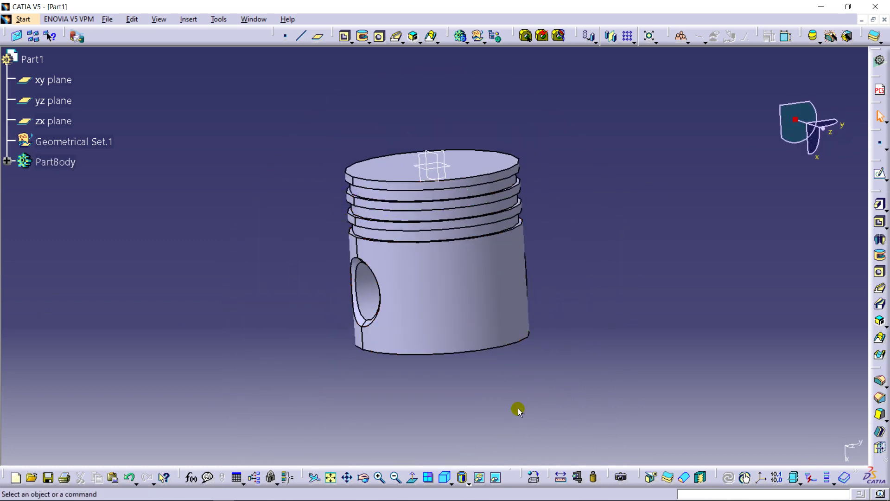
Apply Steel from the Metal tab of the default material catalog to Part1.
click(537, 476)
scroll(628, 320, down, 2)
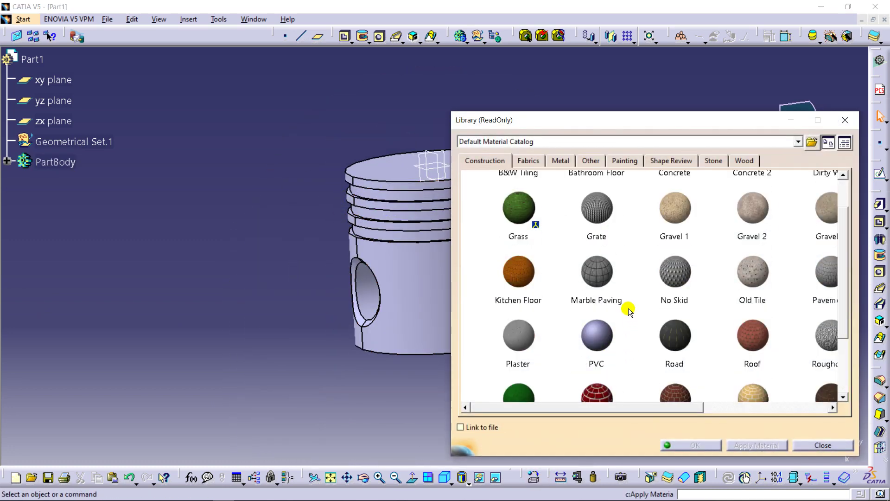
click(560, 161)
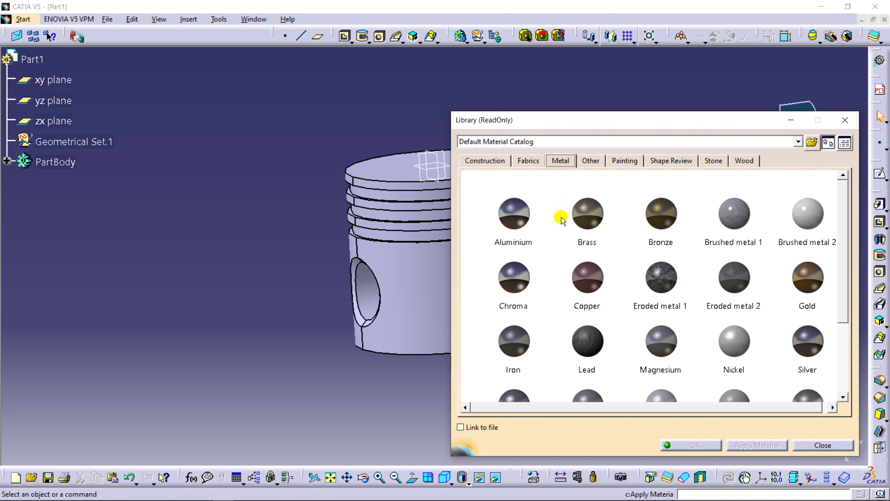
scroll(563, 292, down, 3)
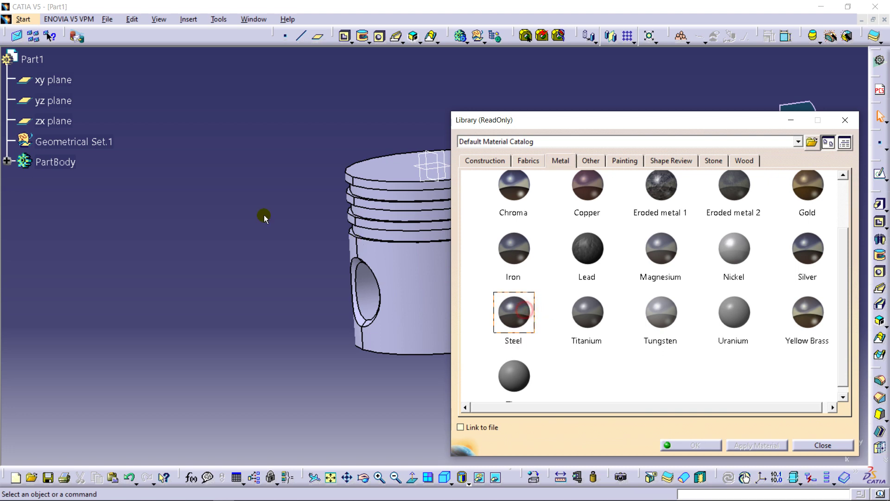
click(31, 58)
click(760, 445)
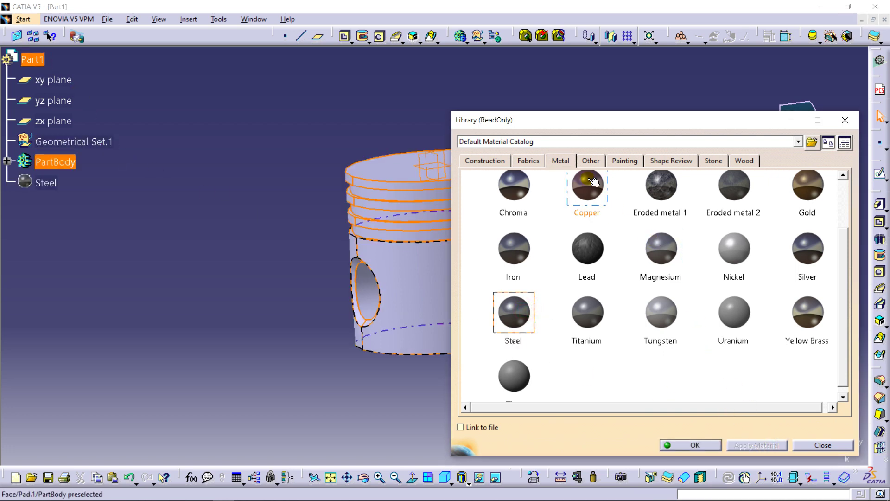
drag(529, 122, 586, 118)
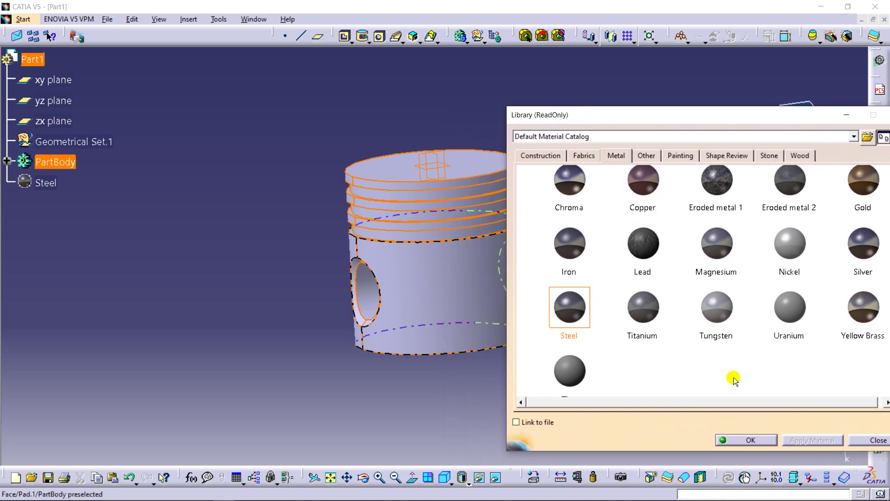
click(750, 440)
click(620, 219)
middle_drag(620, 219, 475, 269)
Switch the piston display to Shading with Material to show its steel finish.
click(463, 479)
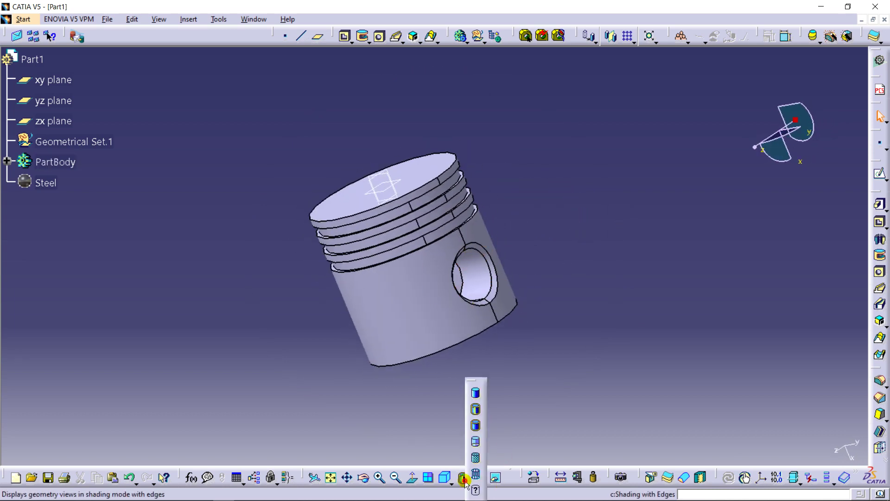
click(475, 460)
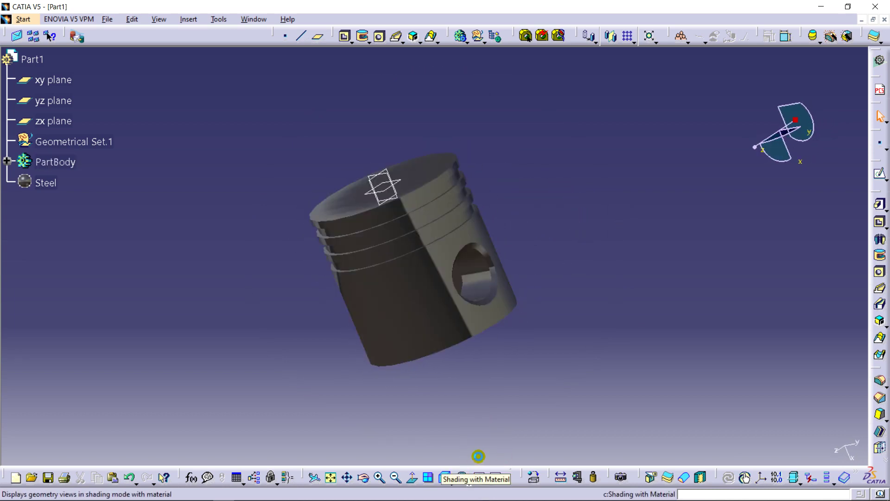
mouse_move(566, 302)
middle_down()
mouse_move(433, 333)
mouse_move(396, 310)
mouse_move(283, 302)
mouse_move(296, 292)
mouse_move(292, 298)
mouse_move(397, 322)
mouse_move(362, 338)
middle_up()
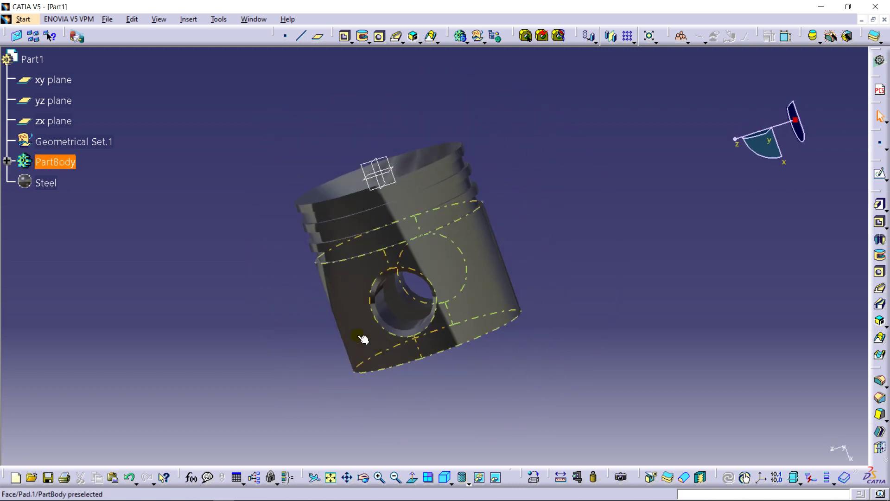
click(27, 23)
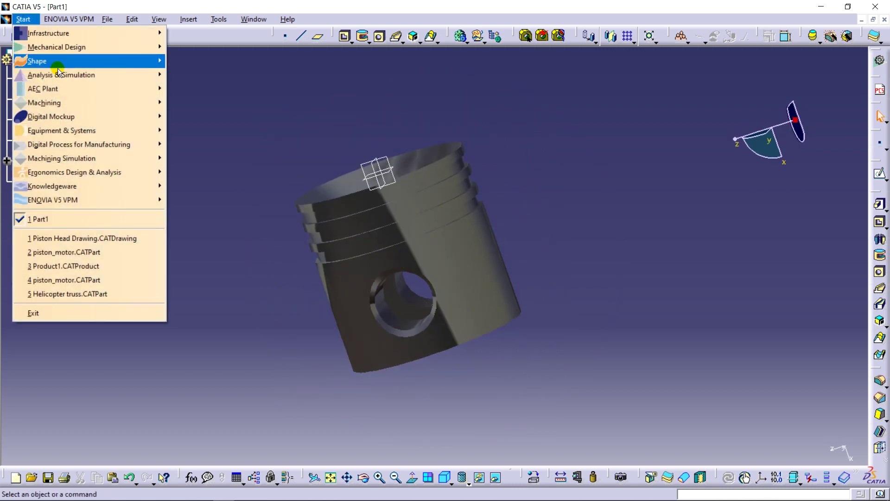
Enter Generative Structural Analysis and create a Static Analysis case for the piston.
mouse_move(116, 74)
click(214, 89)
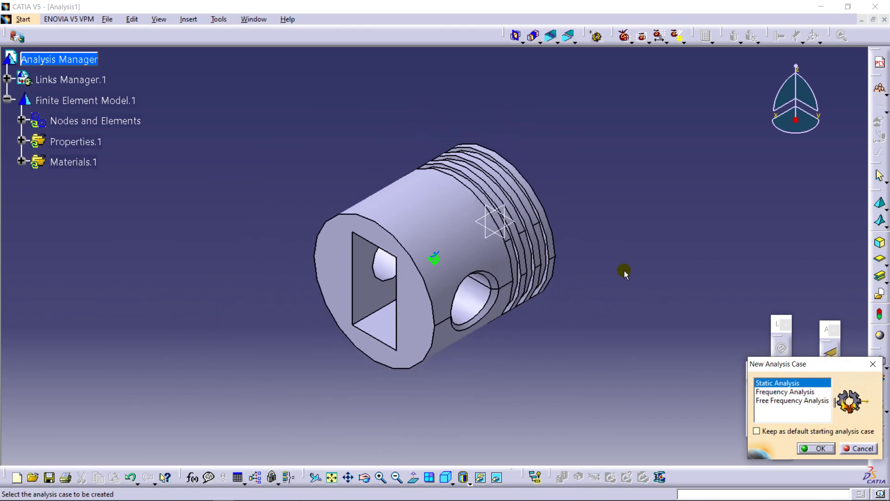
click(812, 445)
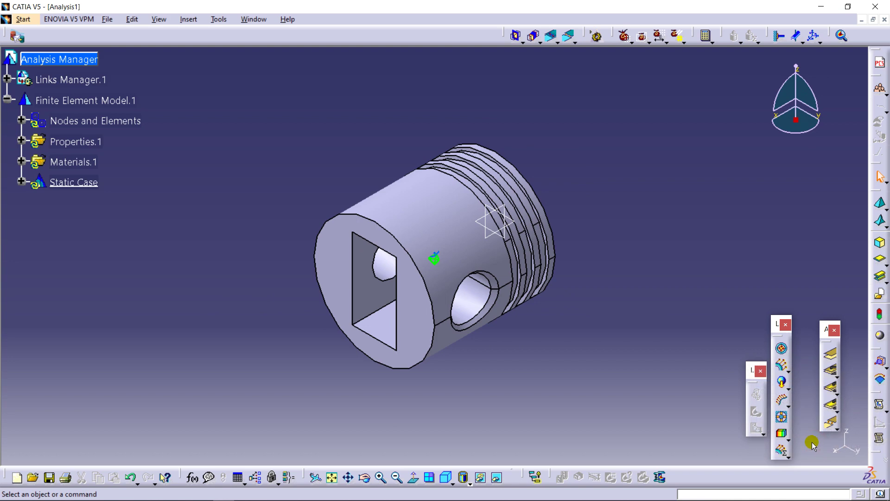
middle_drag(647, 209, 502, 167)
middle_drag(590, 250, 549, 208)
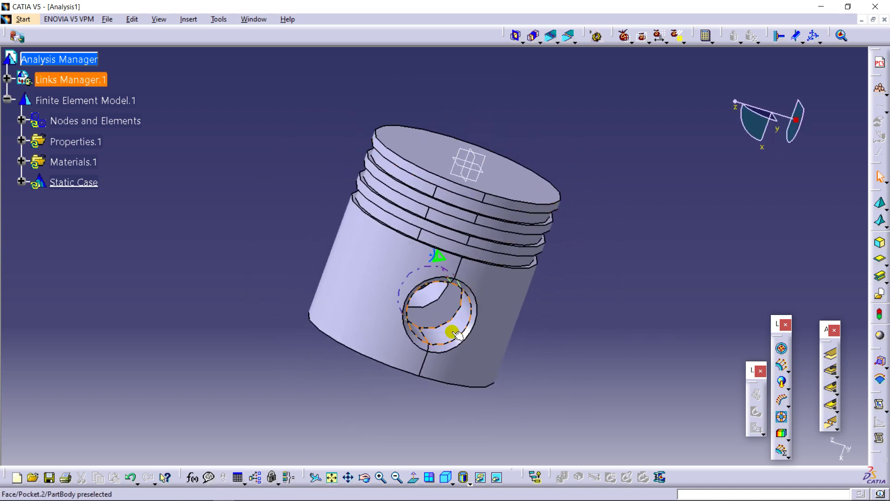
middle_drag(463, 310, 428, 292)
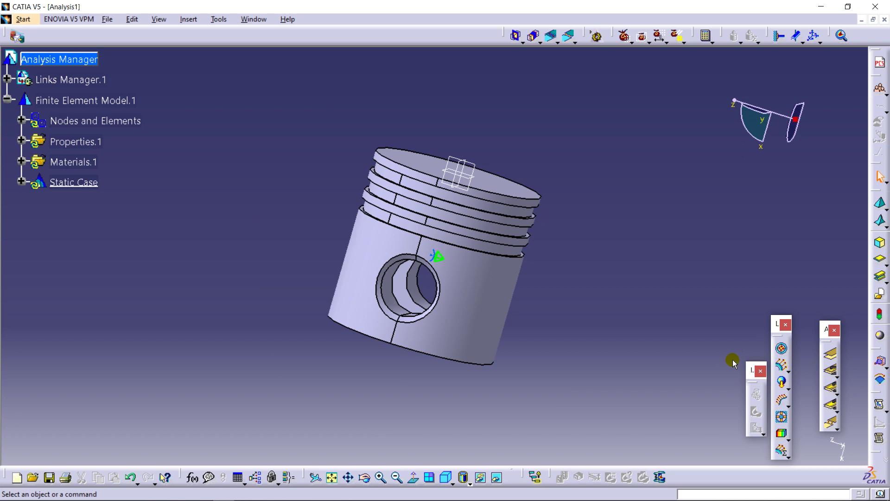
drag(752, 375, 733, 317)
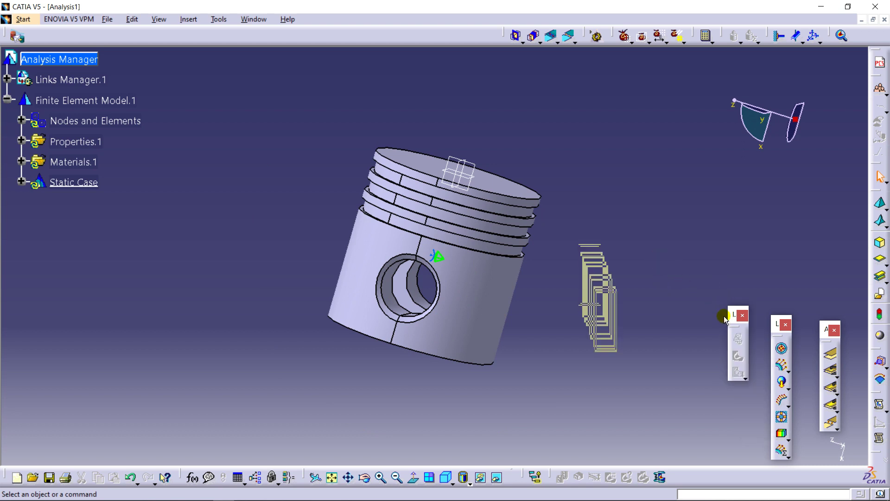
Clamp both pin-hole faces of the piston.
click(779, 36)
middle_drag(352, 306, 538, 324)
click(353, 317)
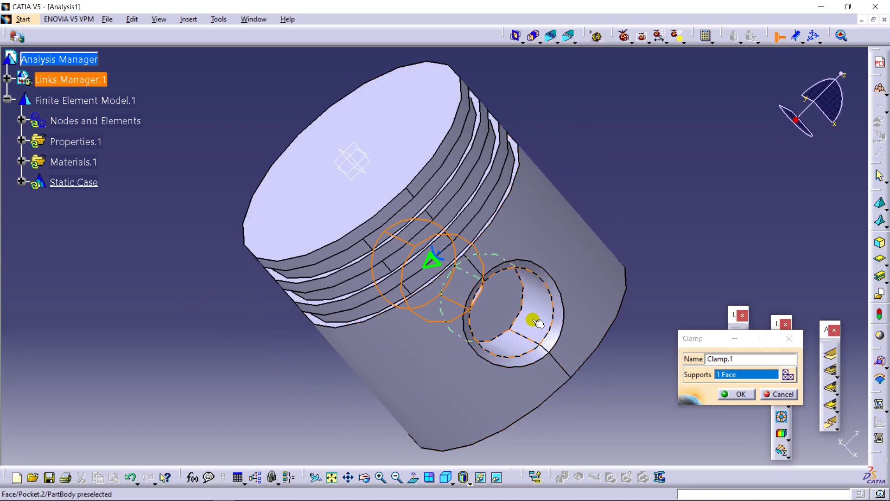
click(538, 324)
click(741, 393)
middle_drag(389, 258, 703, 341)
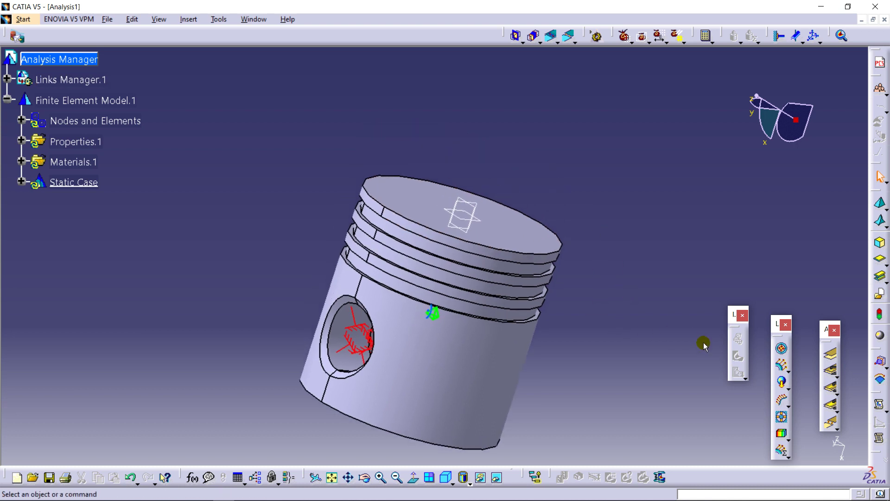
Apply a 10N distributed force along X on the piston's top face.
click(788, 372)
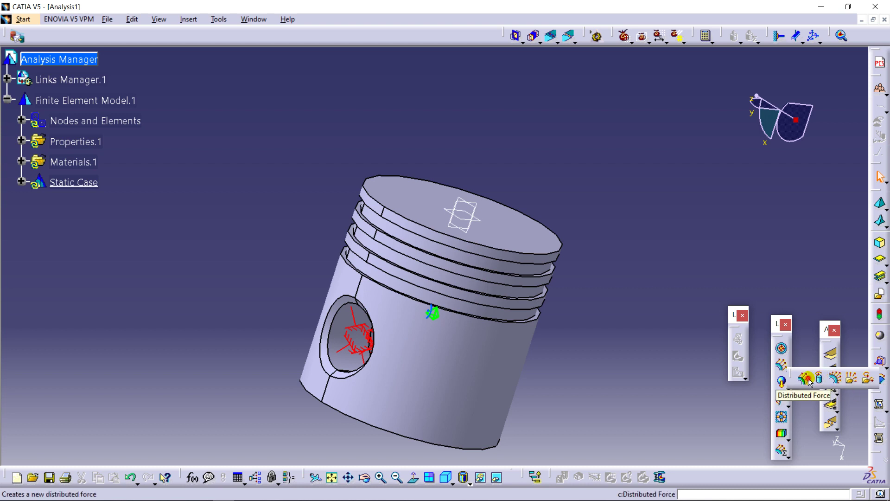
click(806, 379)
click(508, 234)
middle_drag(573, 235, 467, 201)
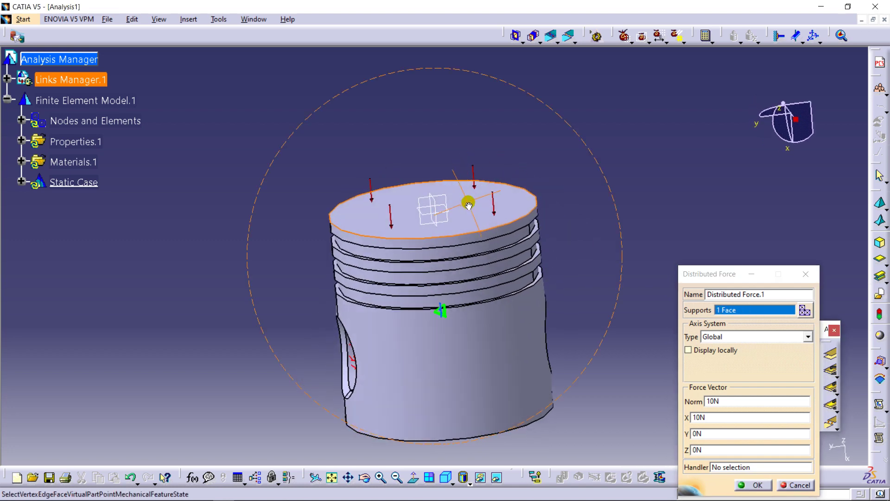
double_click(709, 418)
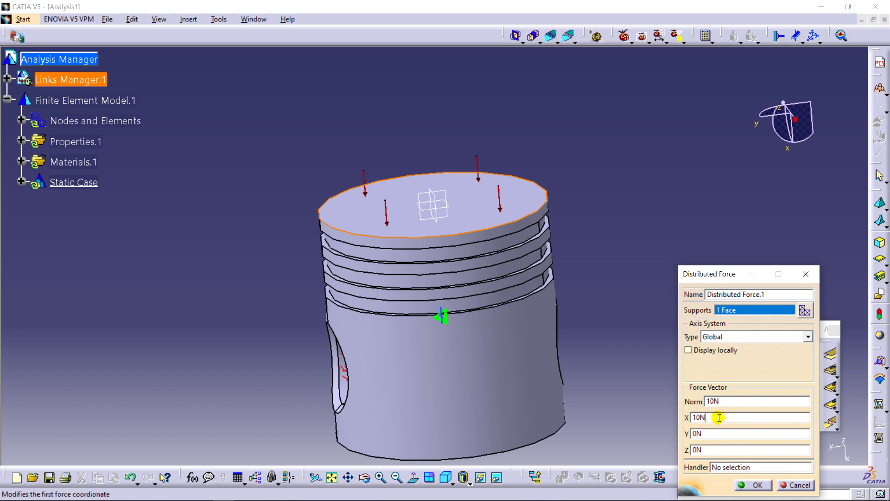
middle_drag(480, 359, 524, 325)
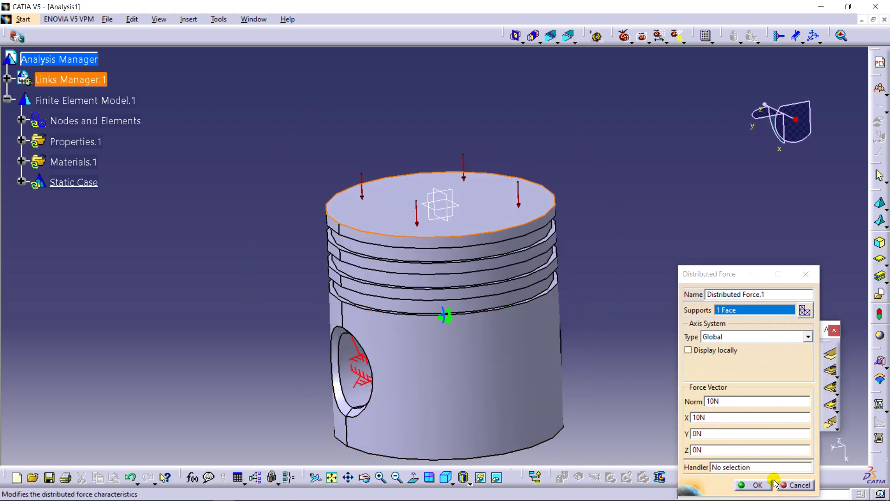
click(753, 484)
middle_drag(590, 308, 478, 319)
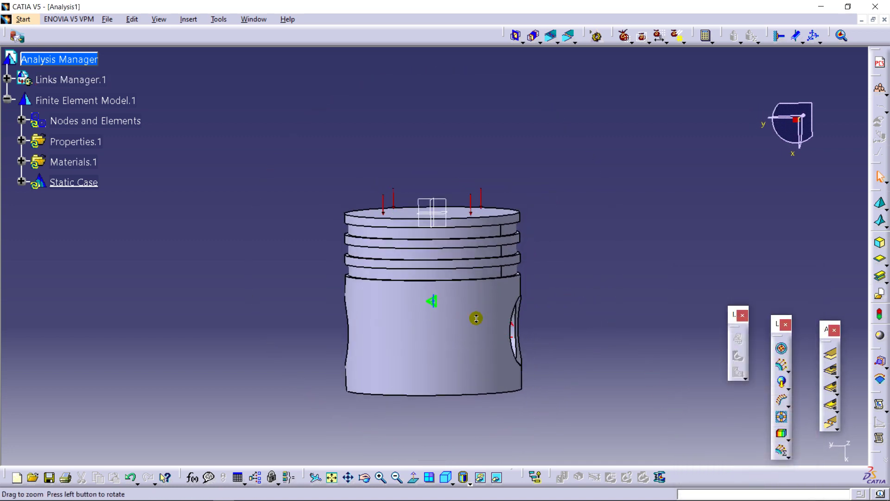
Create Temperature Field.1 at 120Kdeg with the whole piston body as support.
click(782, 435)
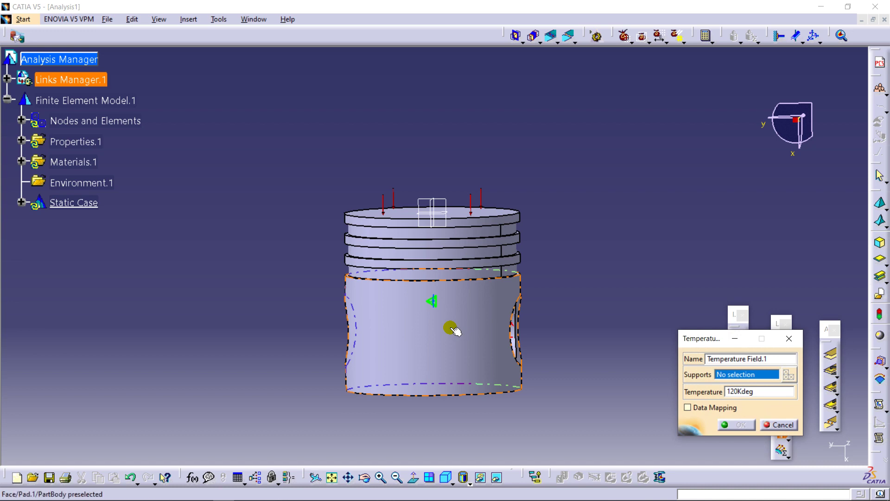
click(461, 306)
middle_drag(612, 331, 649, 307)
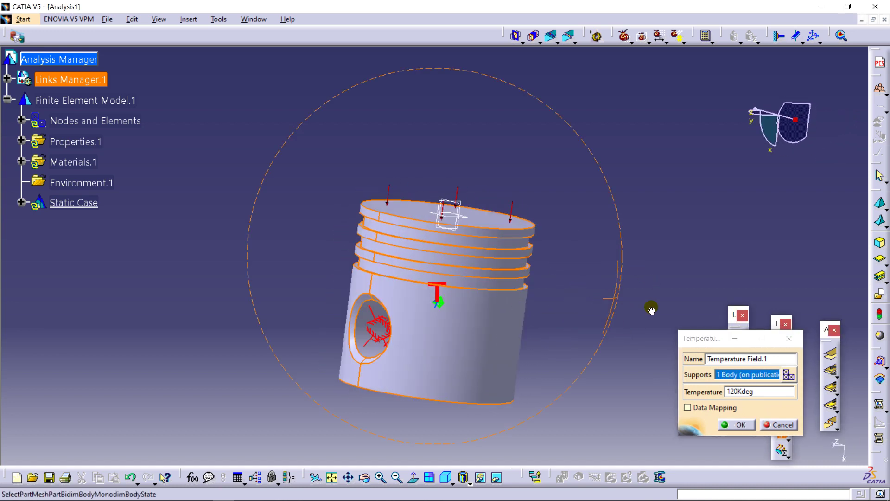
middle_drag(444, 269, 500, 263)
click(757, 390)
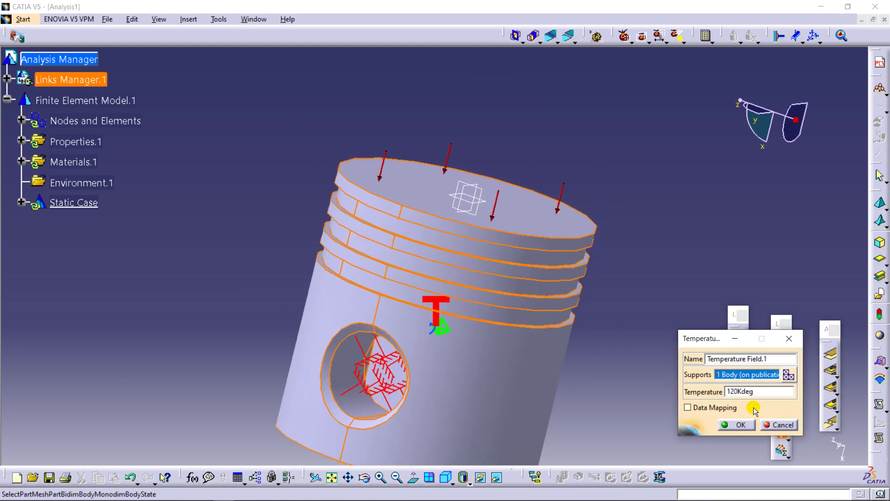
click(736, 424)
middle_drag(676, 329, 587, 302)
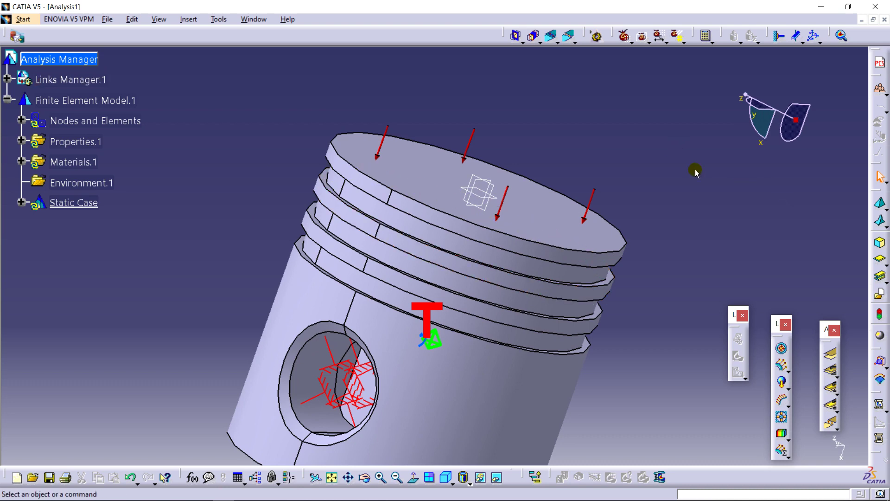
scroll(686, 162, down, 2)
Open the OCTREE Tetrahedron Mesh.1 settings under Nodes and Elements.
scroll(32, 115, up, 4)
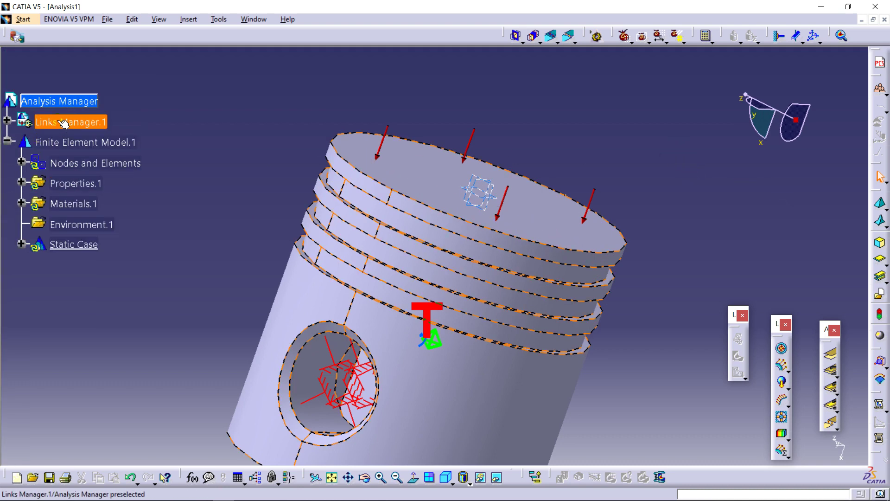
click(9, 144)
click(7, 141)
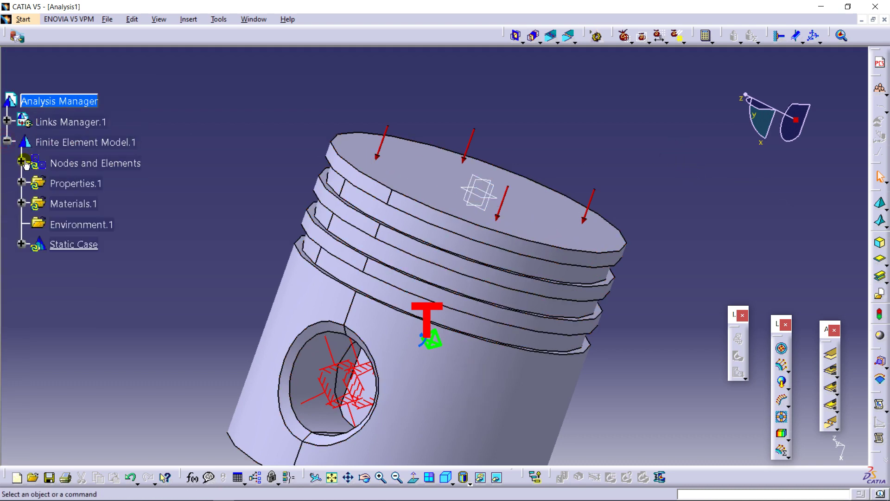
click(22, 161)
double_click(83, 183)
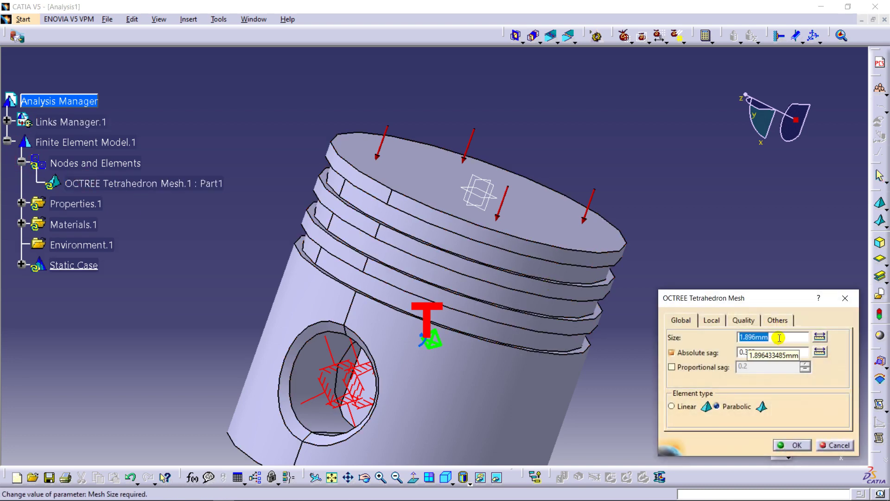
Set mesh size 1mm, absolute sag 0.303mm and parabolic elements, then apply.
click(780, 337)
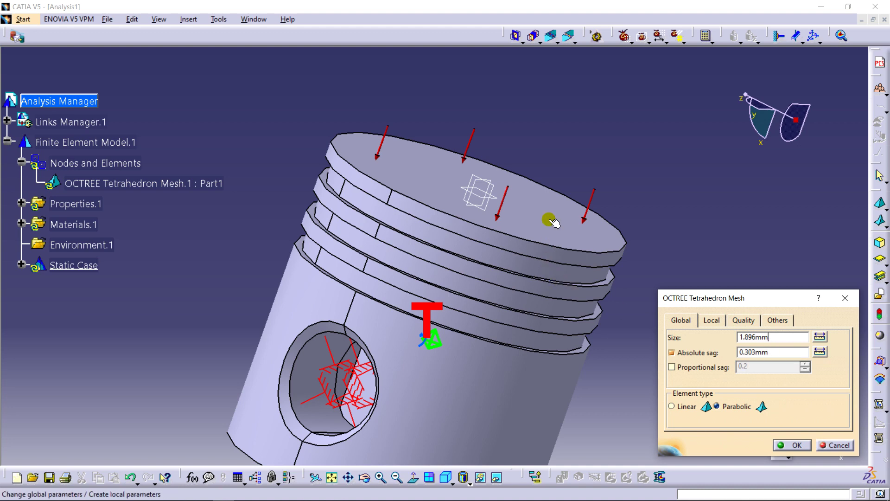
middle_drag(552, 220, 399, 191)
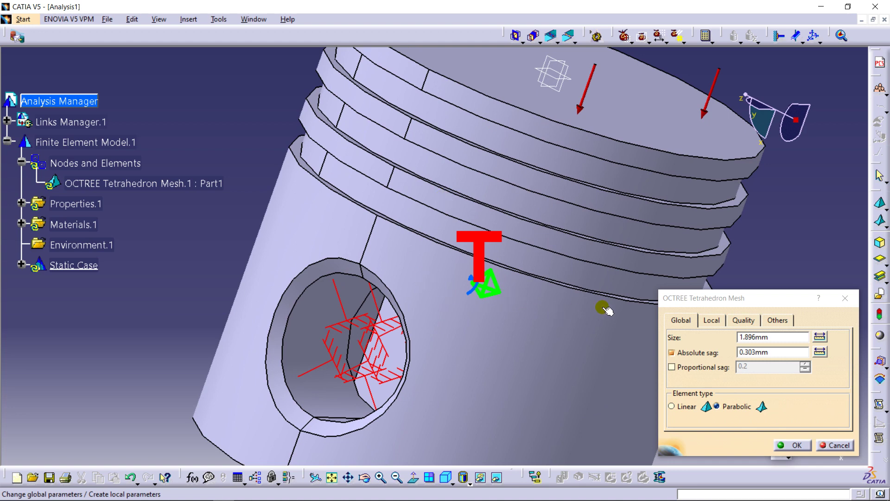
middle_drag(605, 309, 528, 321)
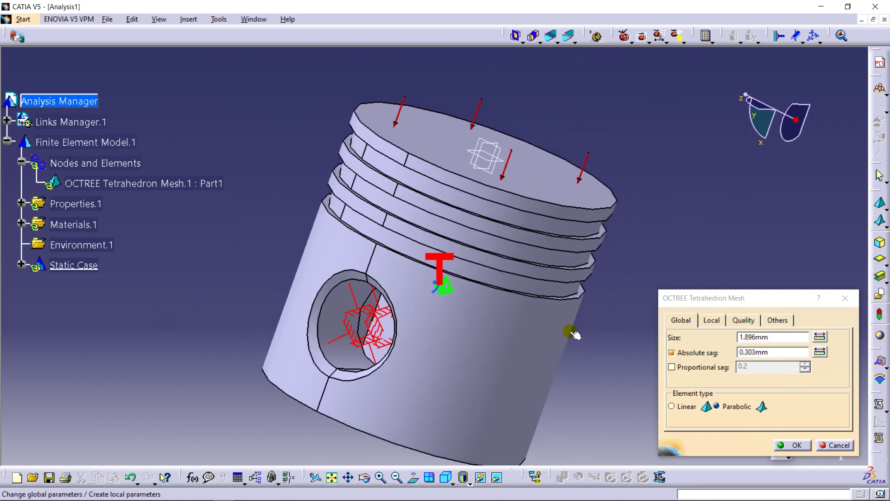
click(785, 335)
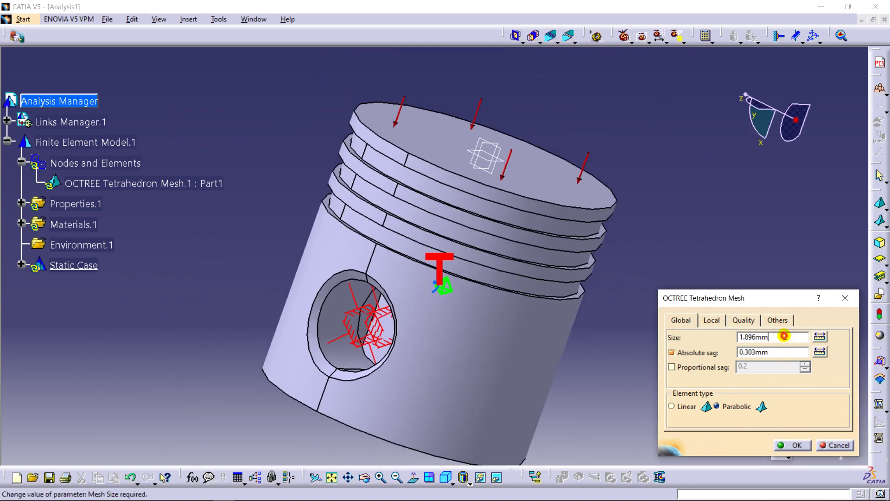
drag(784, 335, 692, 342)
text(1)
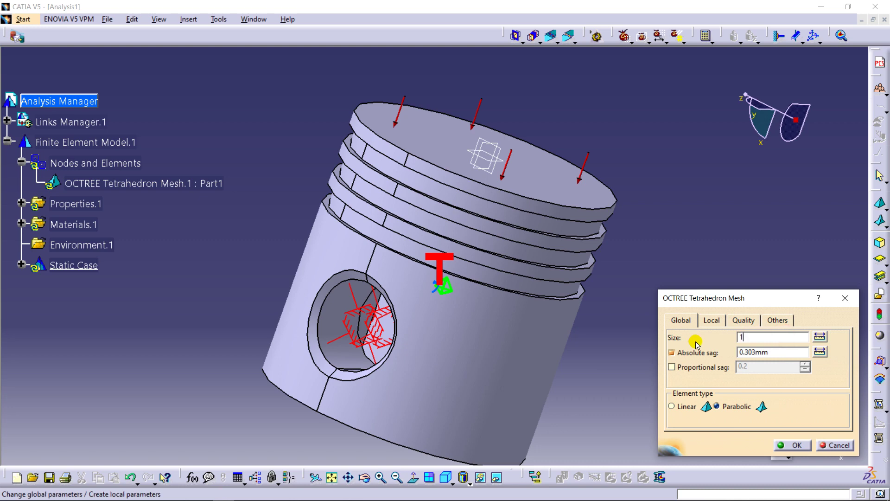
click(768, 353)
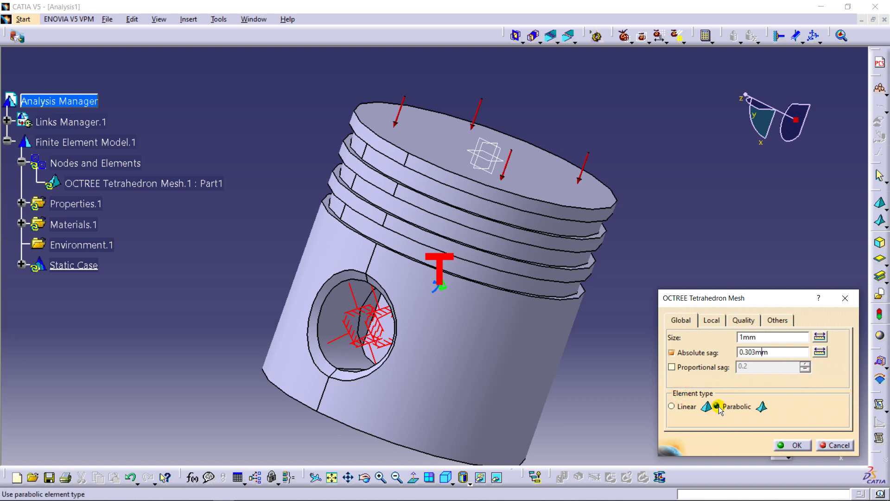
click(789, 444)
middle_drag(665, 234, 592, 248)
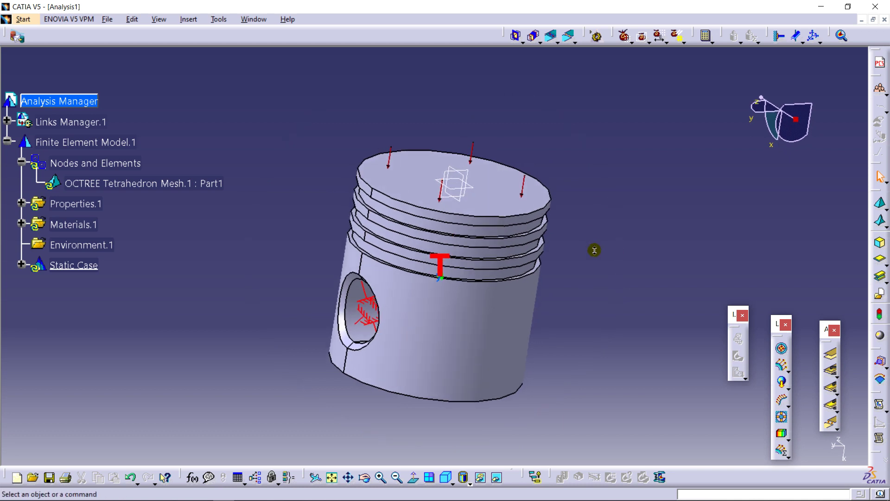
Compute All for the static case, accepting the resource estimate, to get the deformed mesh.
click(704, 38)
click(798, 445)
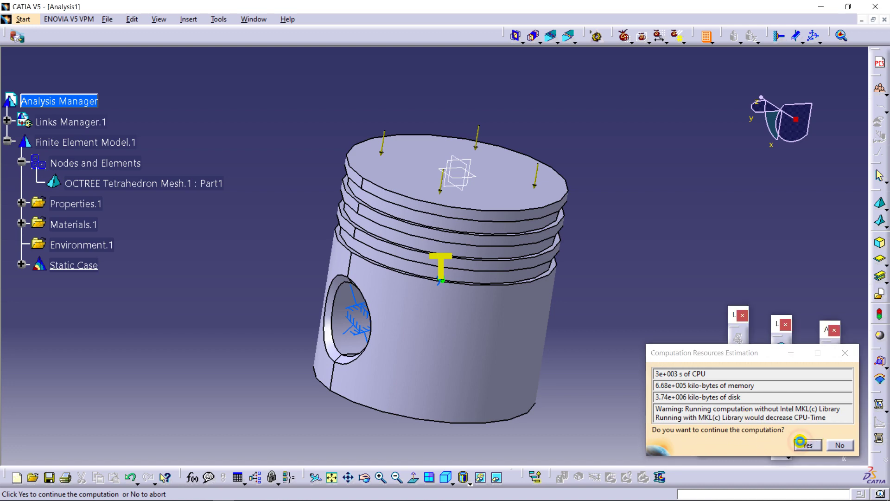
click(800, 445)
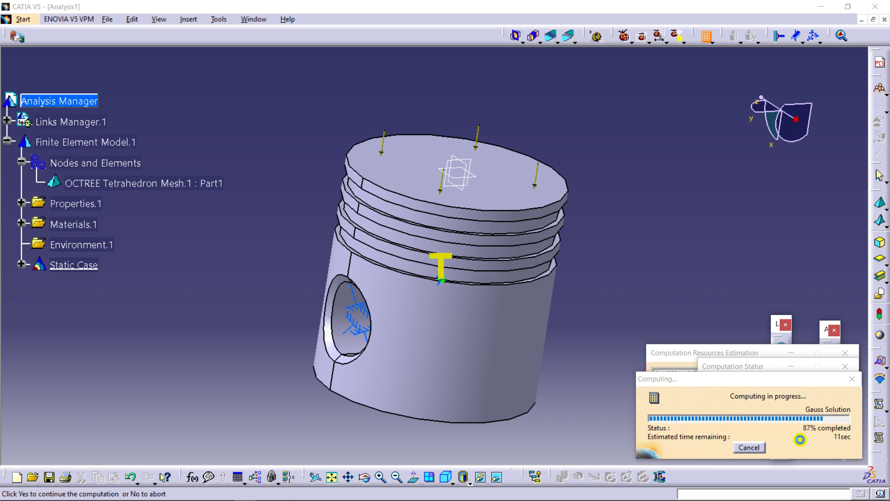
middle_drag(727, 301, 552, 279)
Display the piston's deformed mesh and confirm its deformation amplification factor.
middle_drag(588, 304, 584, 281)
click(738, 338)
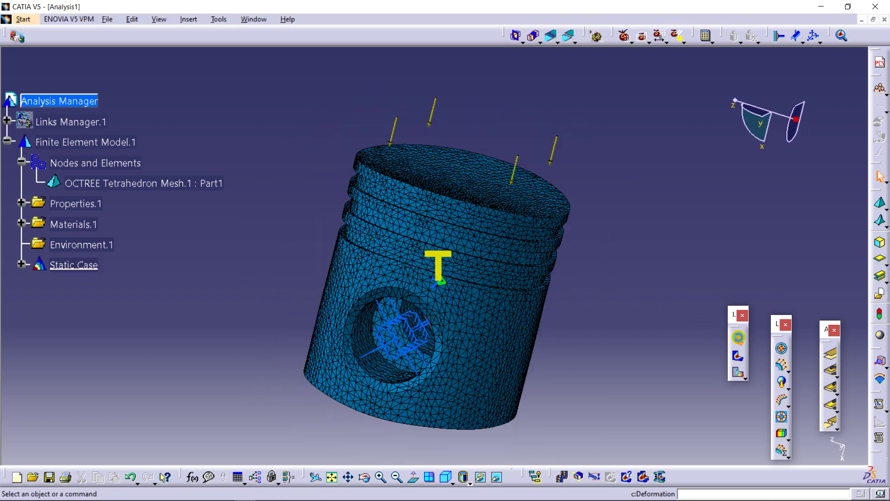
middle_drag(646, 298, 471, 262)
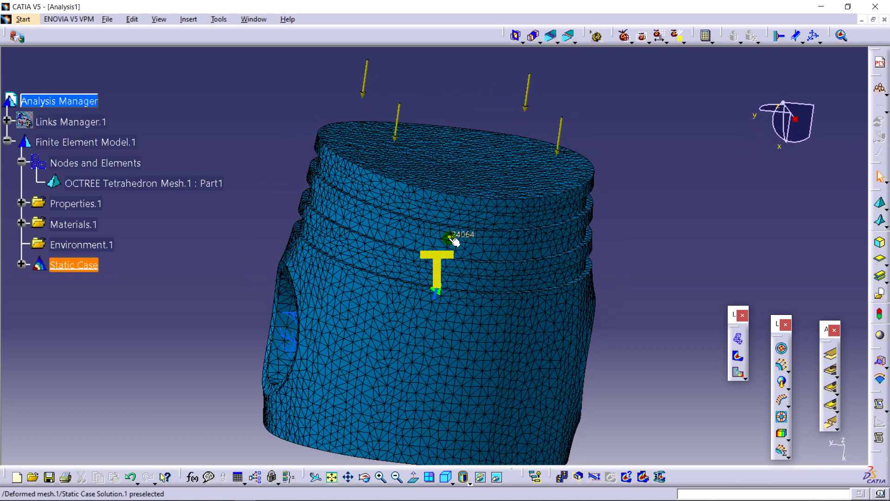
middle_drag(452, 242, 543, 299)
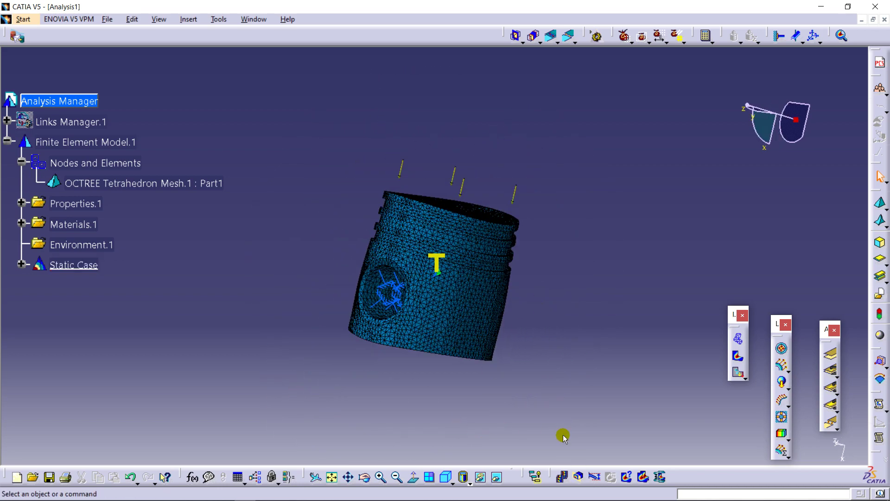
click(595, 479)
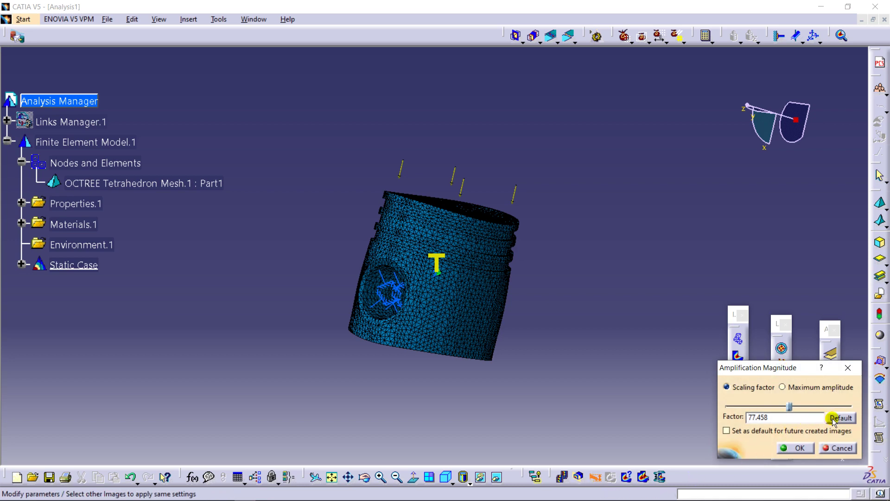
click(794, 448)
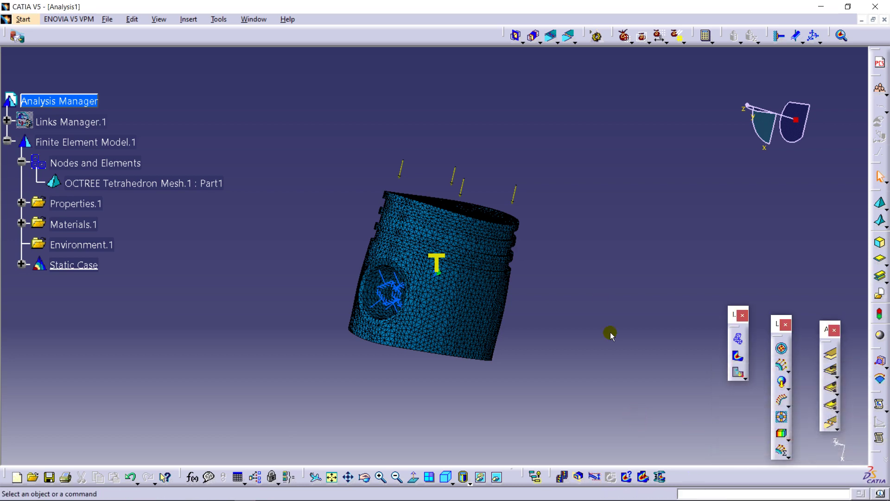
middle_drag(610, 333, 476, 275)
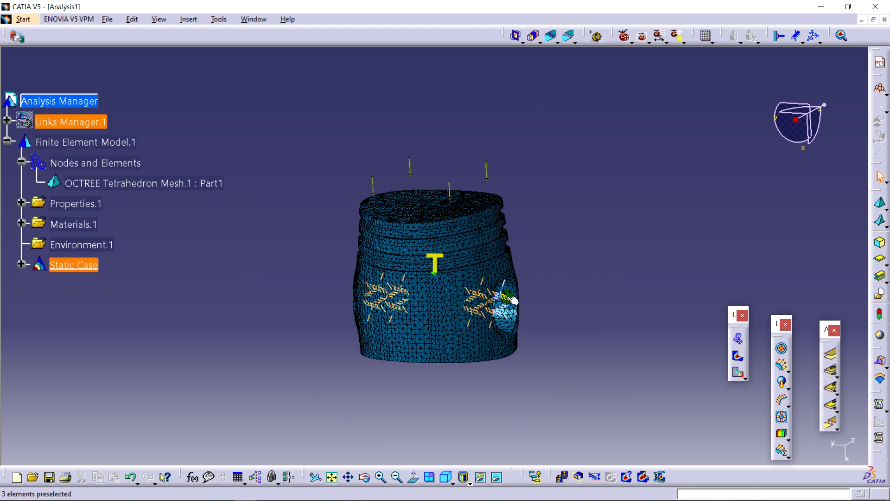
middle_drag(519, 301, 434, 266)
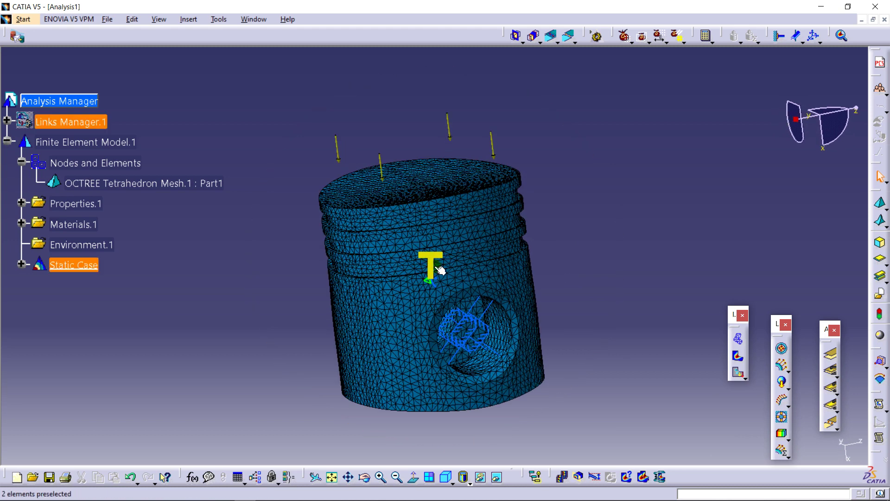
Play the 50-step deformation animation at a faster speed, then close it.
click(564, 477)
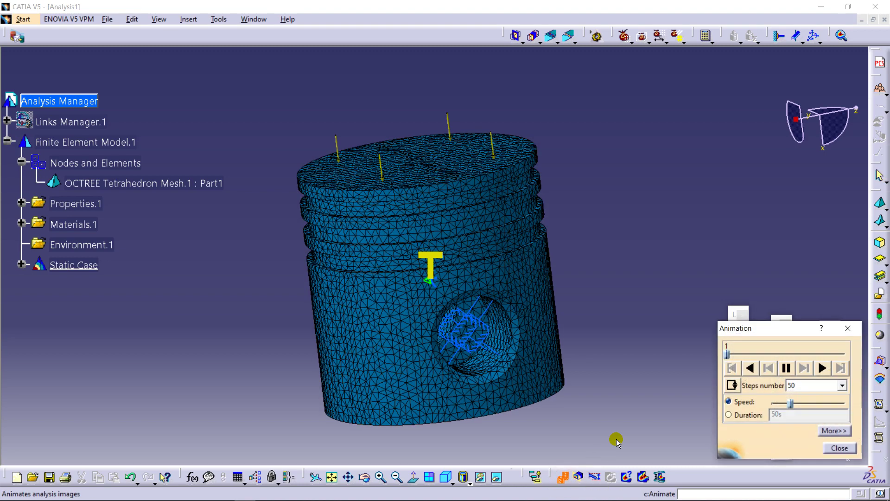
middle_drag(594, 308, 493, 327)
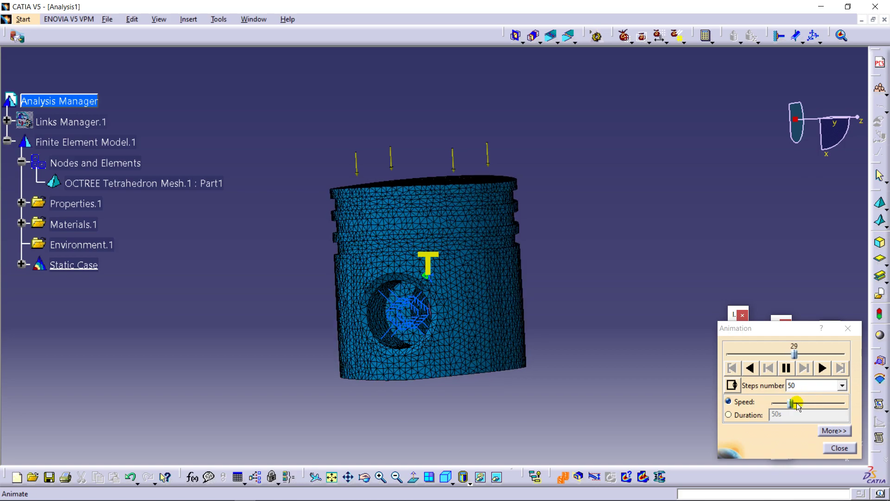
drag(791, 402, 812, 403)
middle_drag(547, 259, 580, 301)
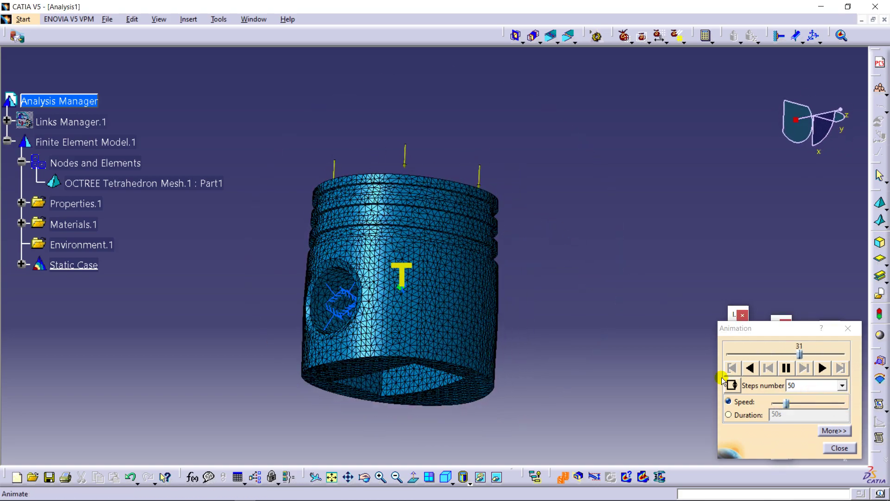
click(838, 448)
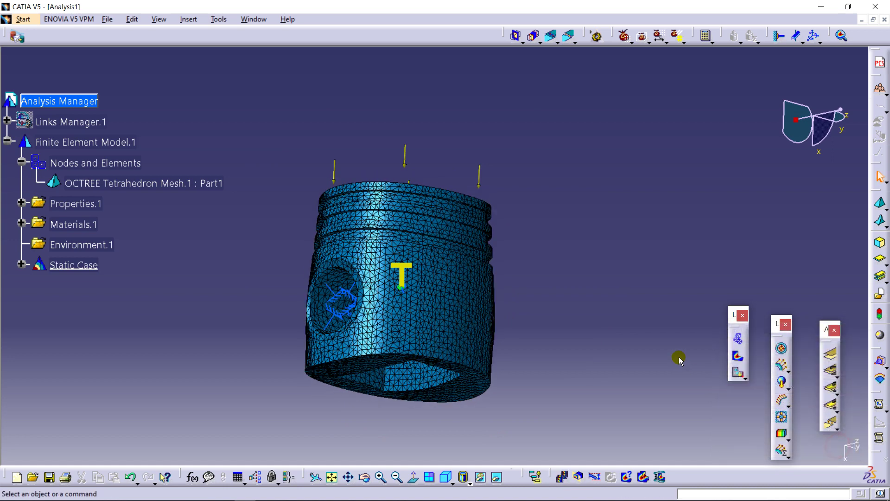
Show the Von Mises nodal stress map and orbit to inspect the 1.94e+009 N_m2 peak near the pin bore.
click(739, 365)
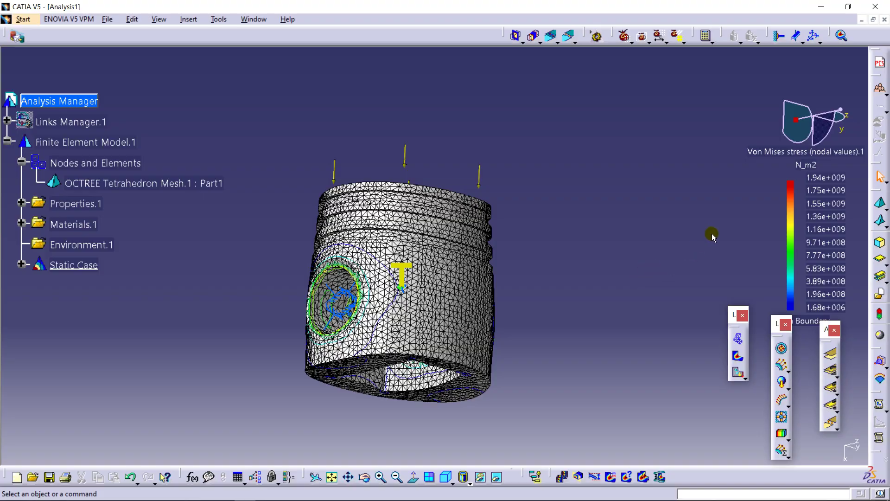
middle_drag(523, 202, 586, 181)
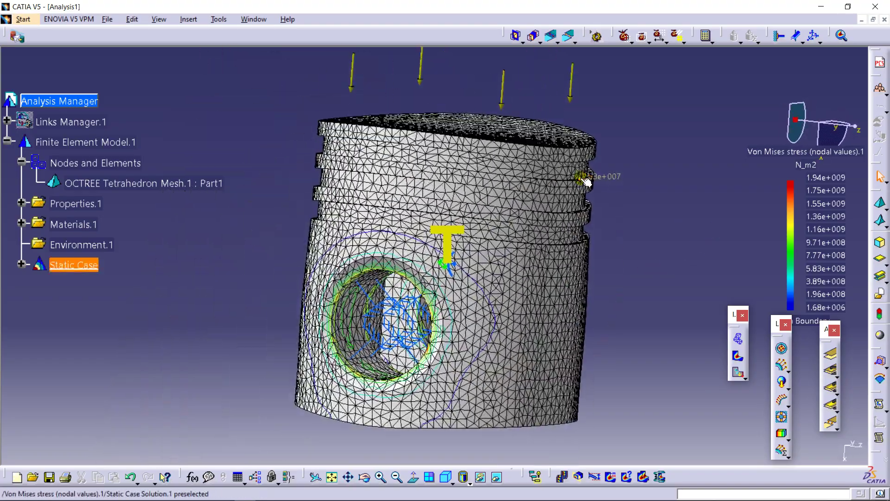
click(810, 158)
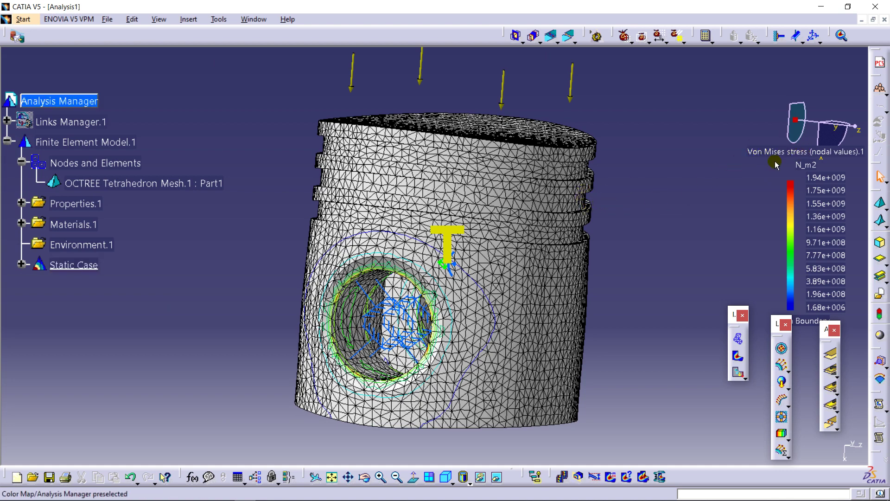
middle_drag(606, 159, 649, 179)
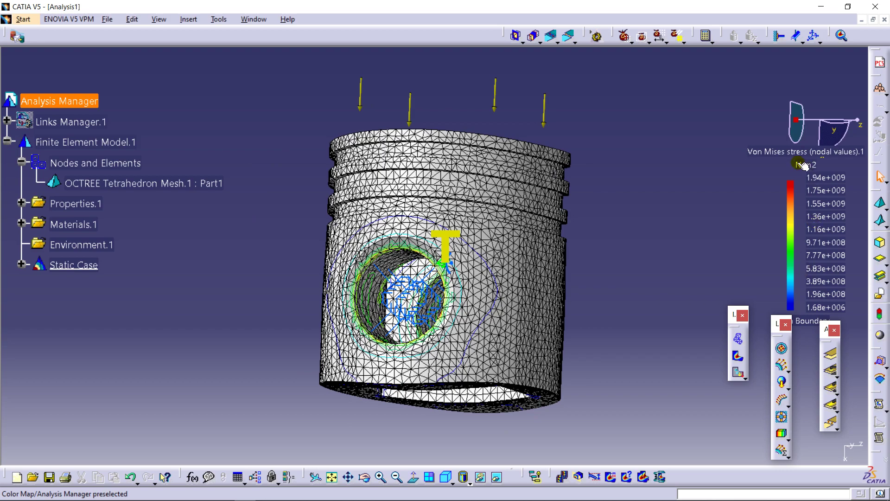
middle_drag(586, 204, 556, 235)
Show translational displacement vectors, then principal stress tensor symbols (-6.89e+008 to 2.79e+009 N_m2).
click(742, 376)
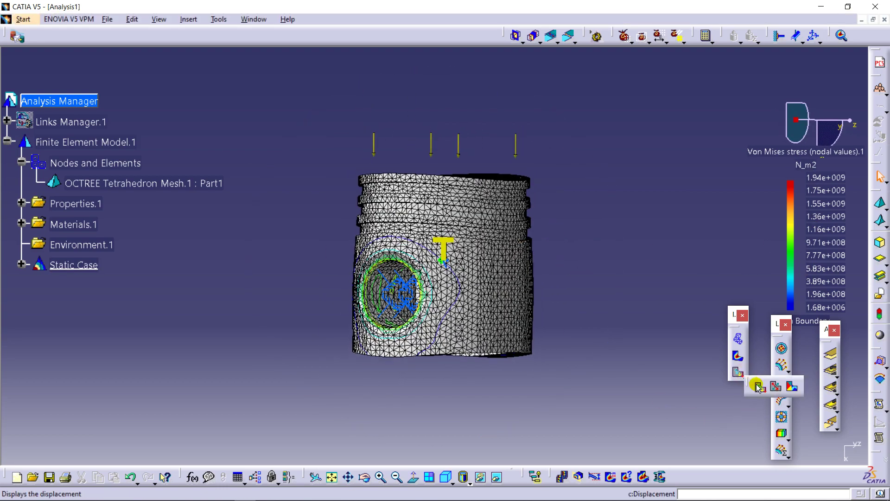
click(758, 387)
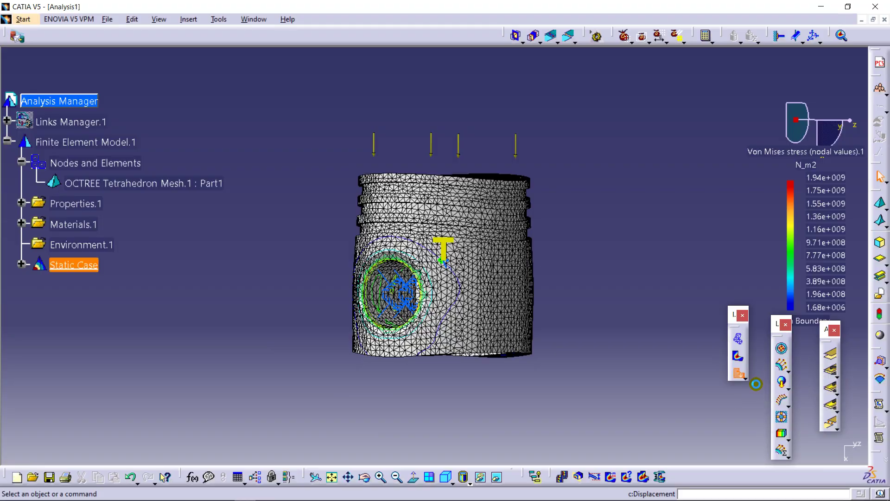
middle_drag(579, 314, 342, 306)
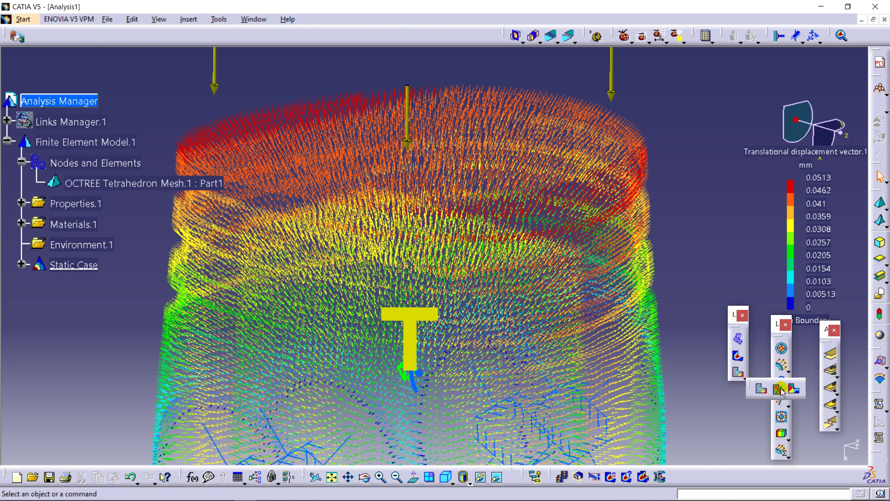
click(779, 389)
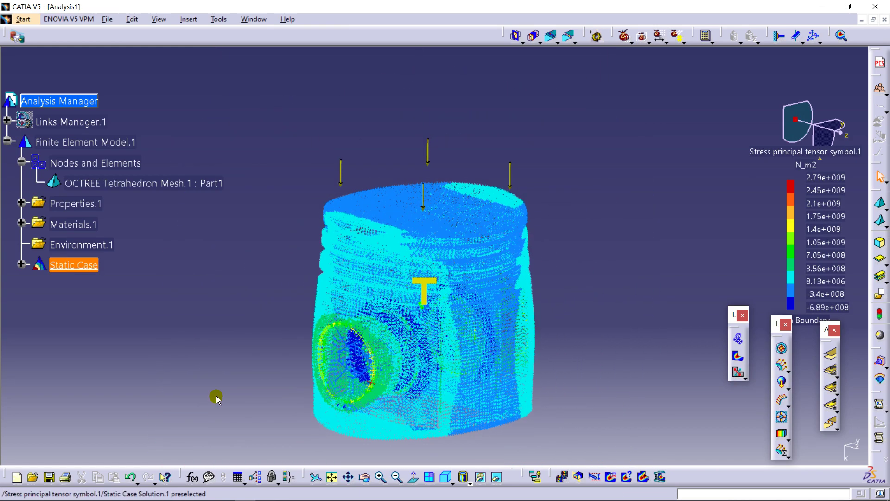
middle_drag(216, 398, 665, 345)
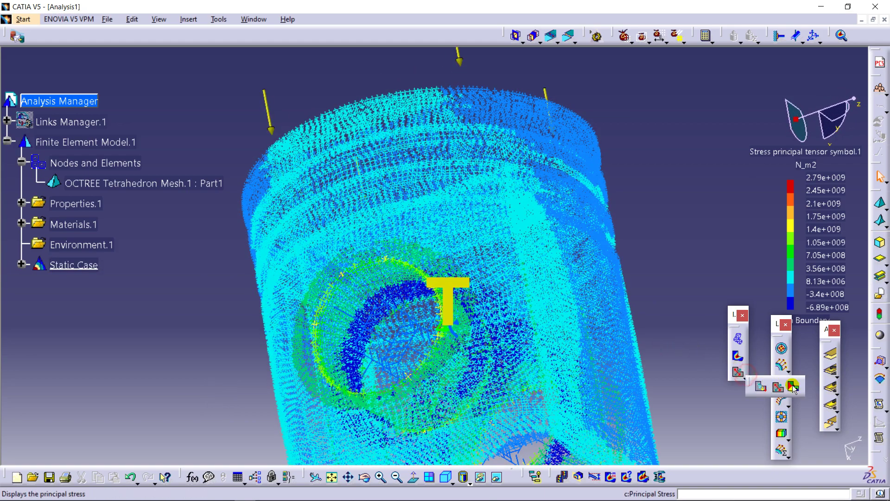
Show the estimated local error image and zoom in on the pin boss's ring of error elements.
click(794, 387)
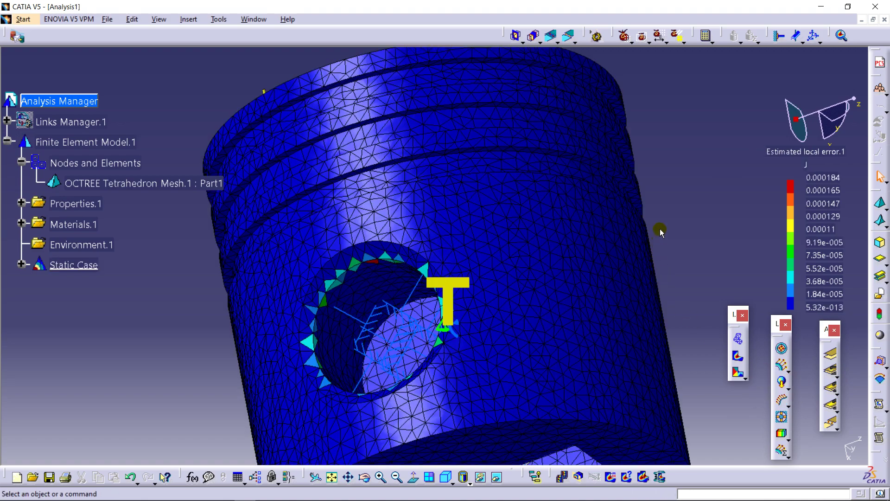
middle_drag(653, 250, 500, 114)
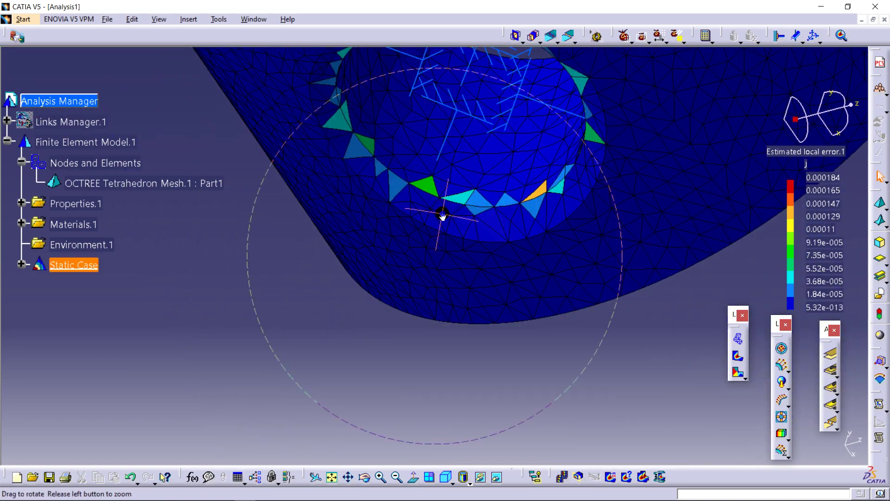
middle_drag(443, 214, 431, 159)
middle_drag(592, 171, 402, 261)
mouse_move(518, 191)
middle_down()
mouse_move(340, 249)
mouse_move(369, 177)
middle_up()
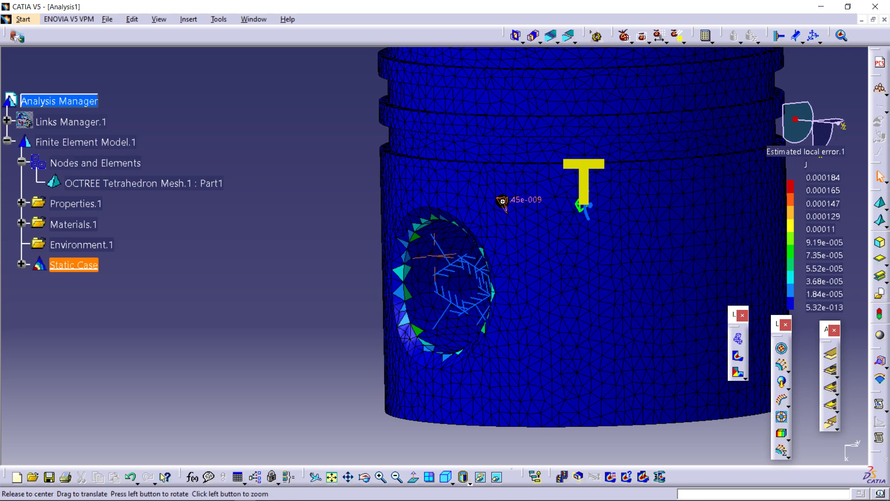
middle_drag(503, 201, 595, 268)
middle_drag(618, 208, 609, 260)
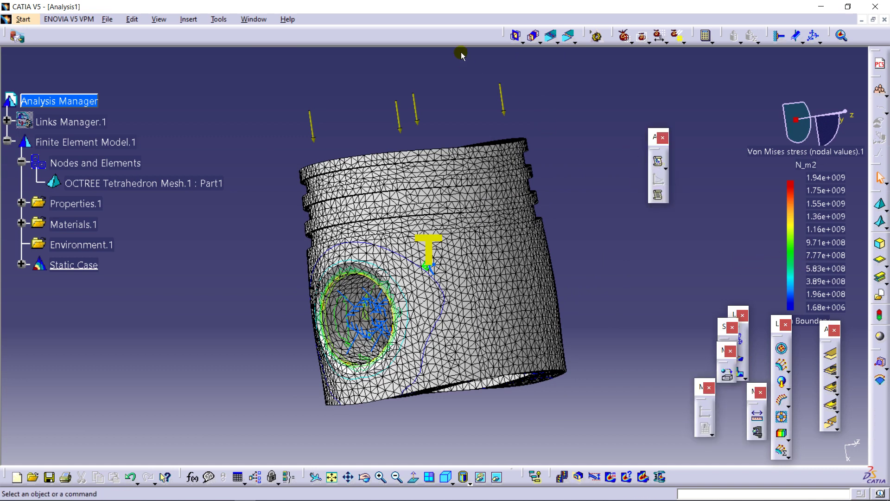
Generate the Static Case HTML report with D:\CATIA Work\Piston Head as the output folder.
right_click(442, 36)
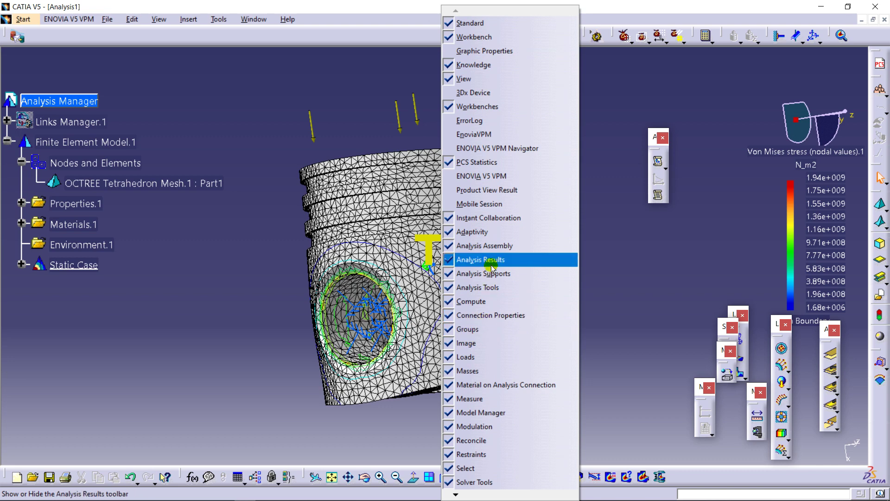
click(681, 160)
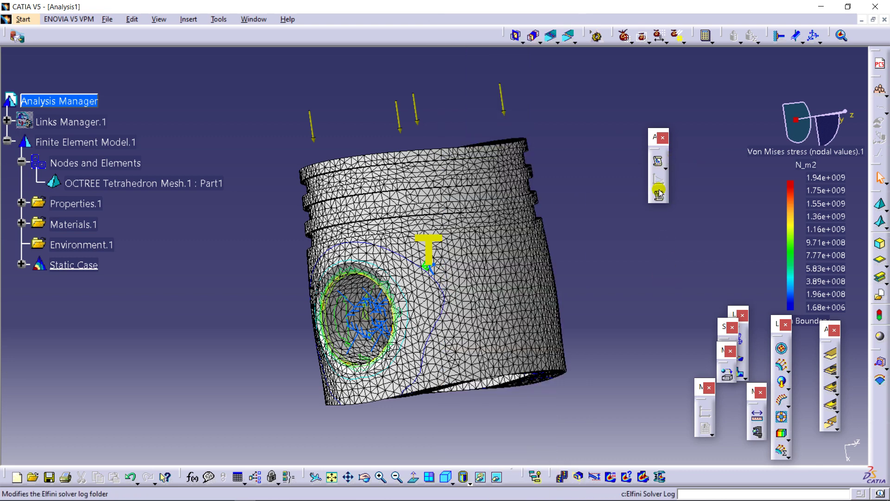
click(659, 165)
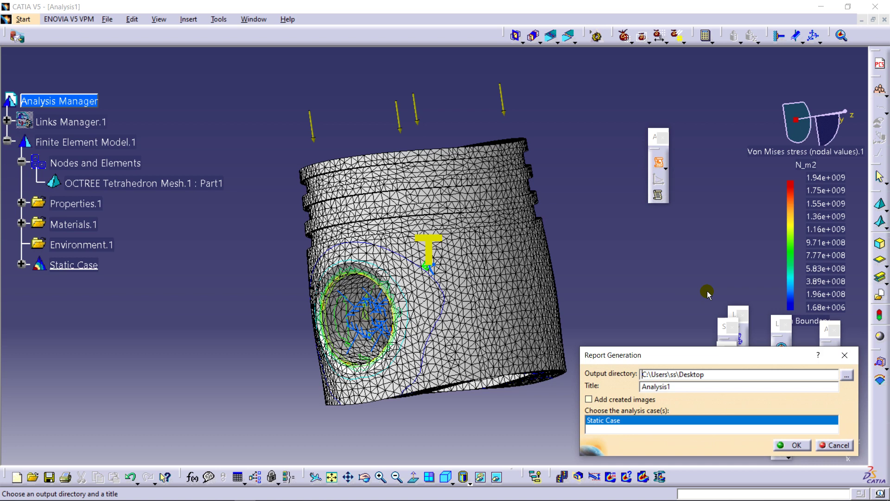
click(847, 377)
scroll(414, 252, down, 5)
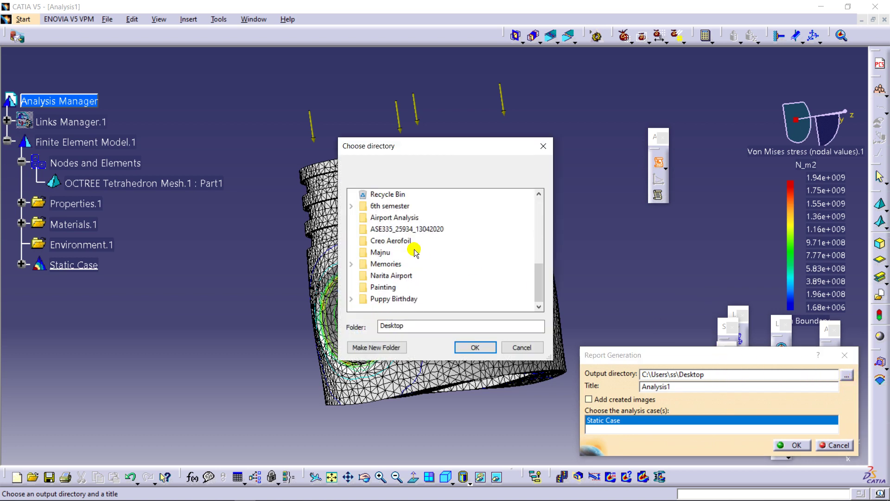
drag(536, 277, 537, 242)
double_click(414, 229)
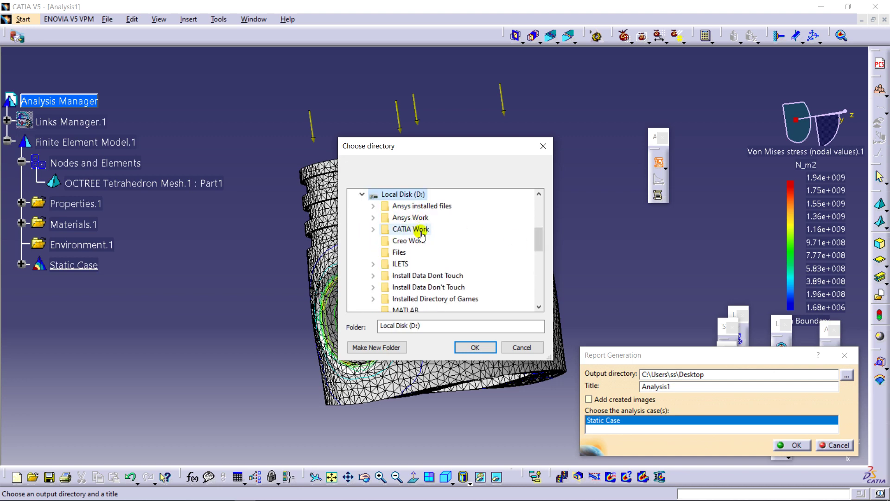
double_click(415, 232)
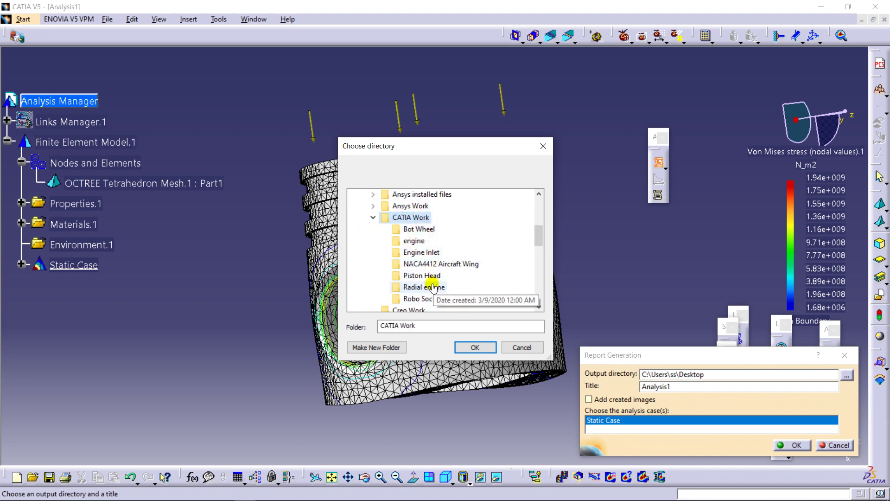
click(476, 348)
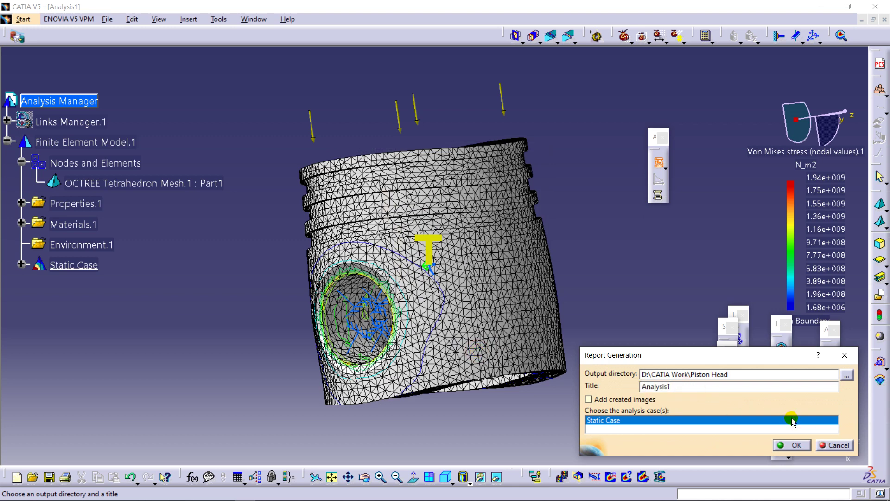
click(795, 445)
Scroll through the index.html report and highlight the Fx to Mz load resultant rows.
scroll(658, 313, down, 10)
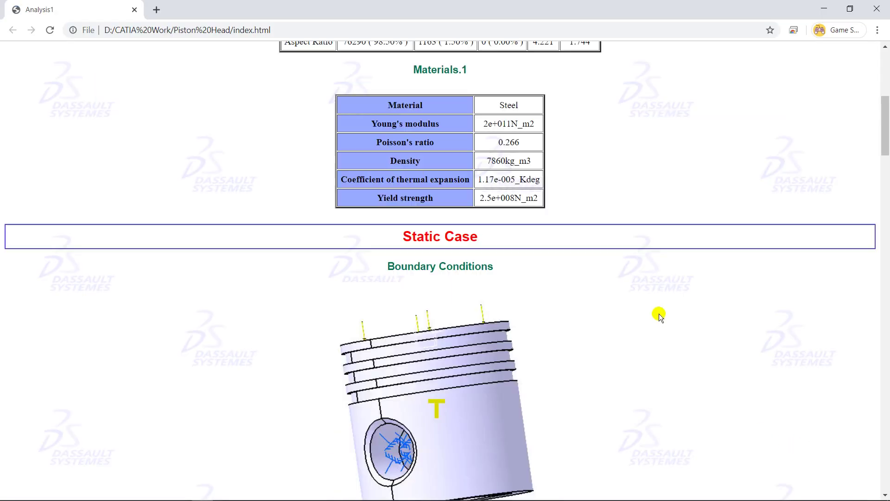
scroll(659, 313, down, 20)
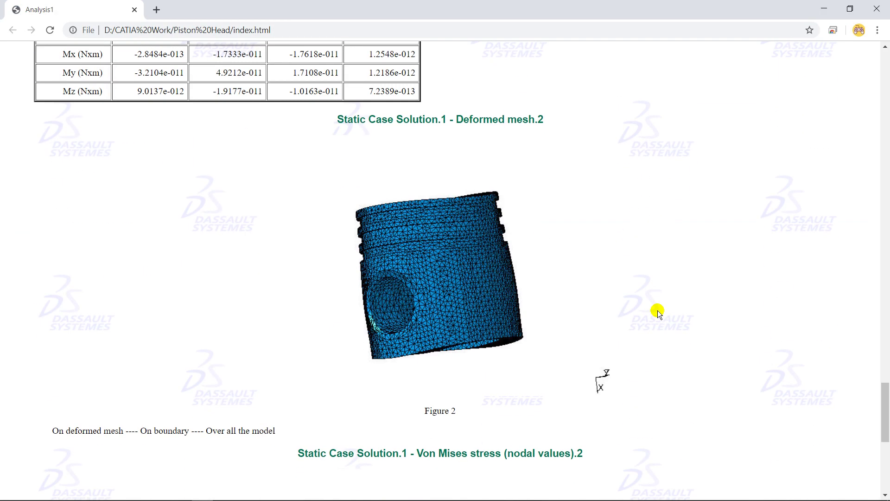
scroll(658, 310, up, 15)
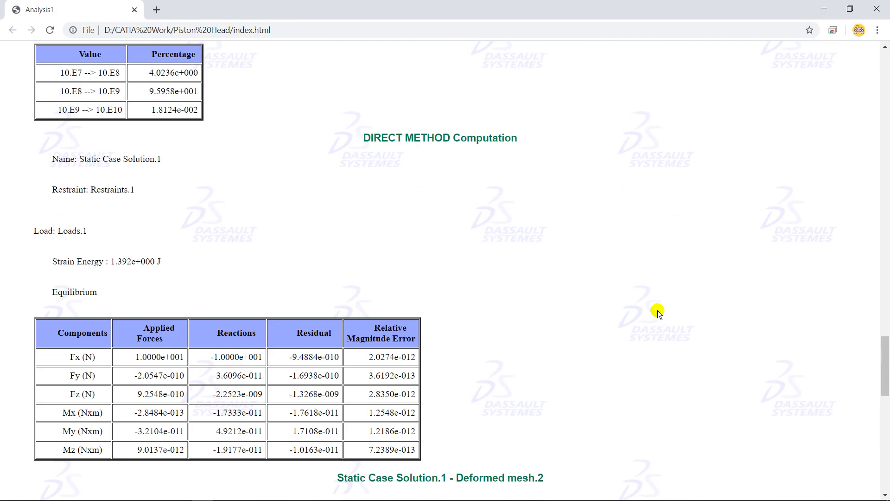
scroll(657, 310, up, 20)
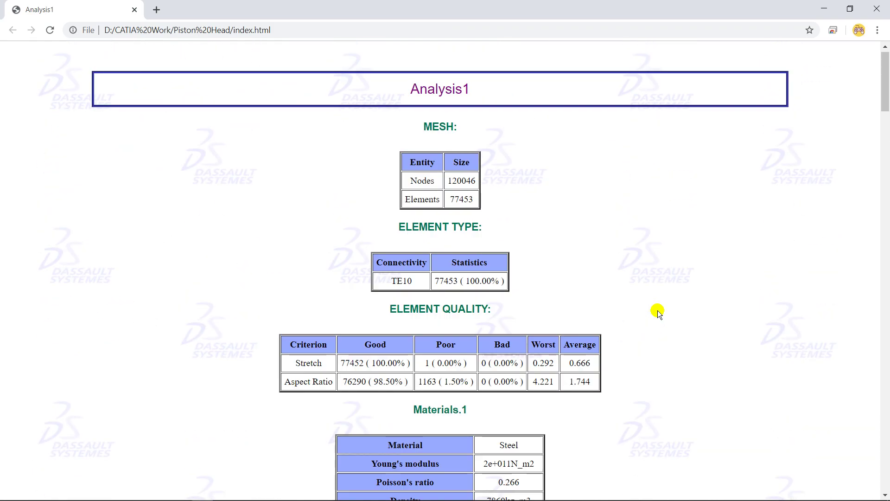
scroll(629, 261, down, 15)
ctrl+scroll(264, 292, up, 2)
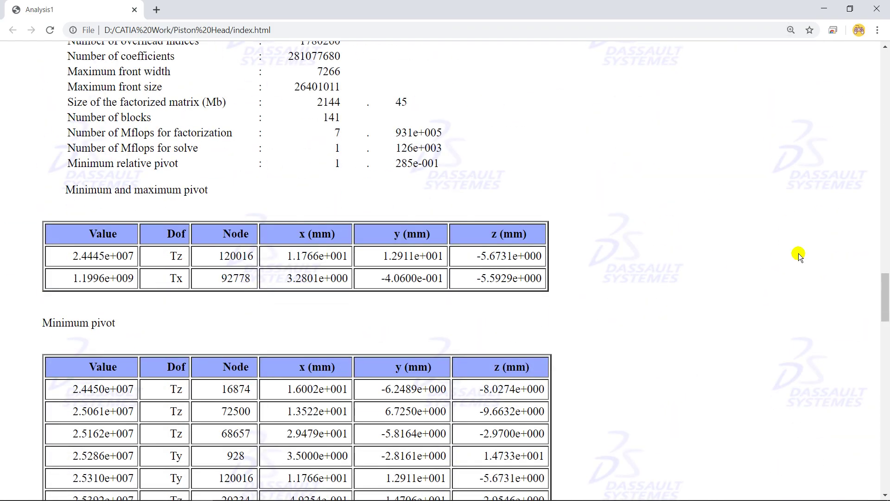
scroll(530, 212, up, 10)
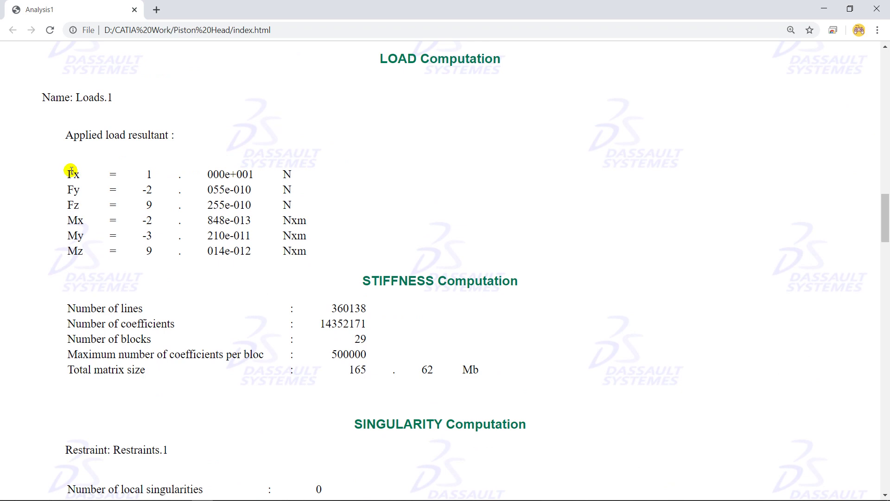
drag(71, 171, 78, 189)
click(72, 209)
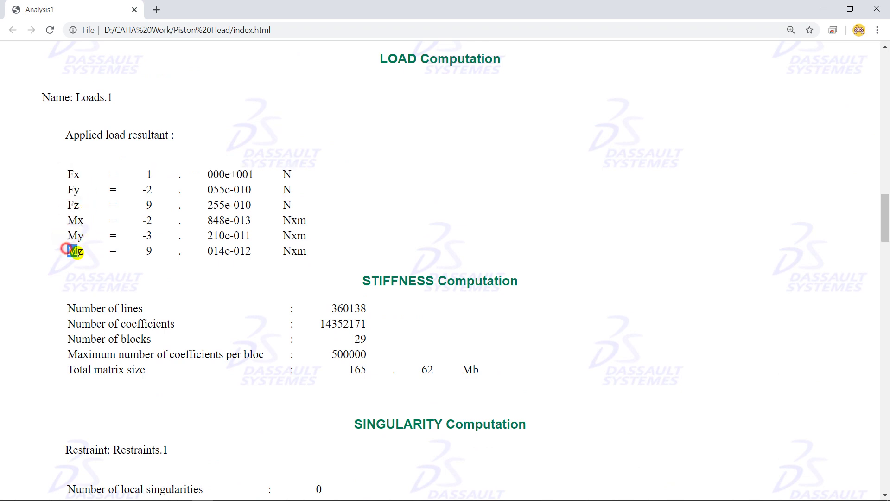
drag(93, 173, 313, 240)
click(314, 241)
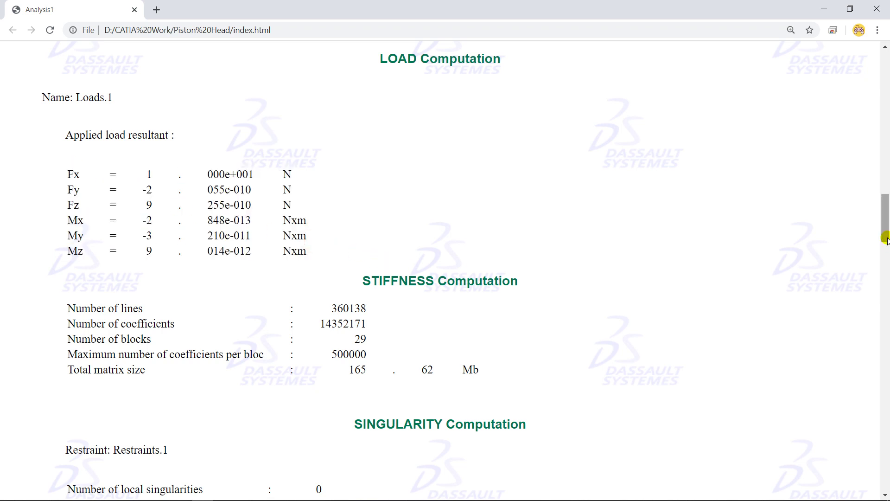
Select the entire report from the Analysis1 title down, then minimize Chrome.
drag(886, 238, 886, 494)
ctrl+scroll(665, 213, down, 2)
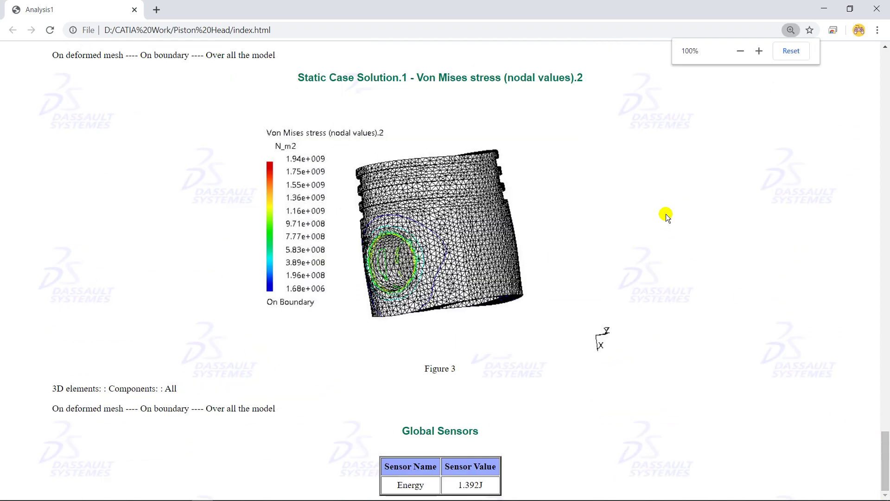
scroll(674, 173, up, 20)
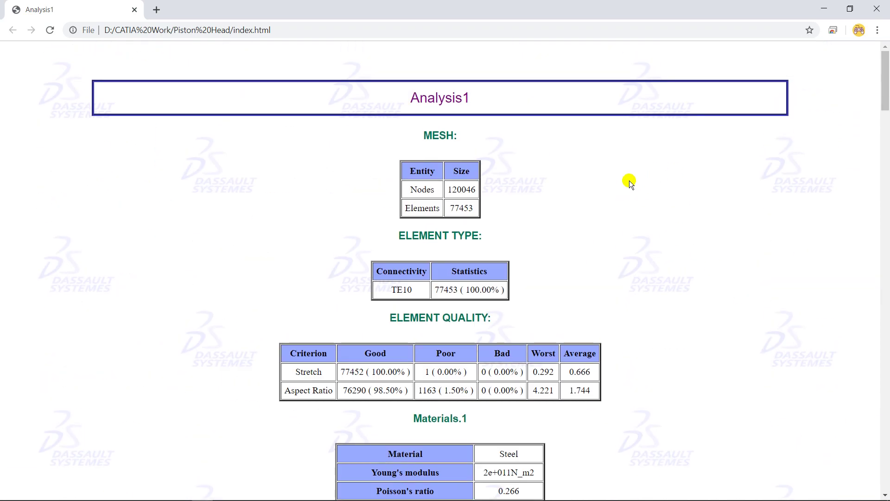
scroll(628, 182, down, 15)
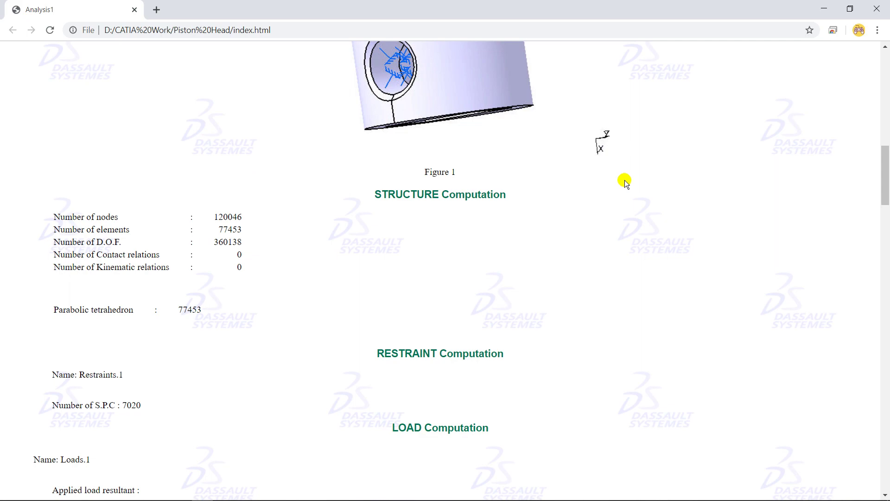
scroll(627, 191, down, 20)
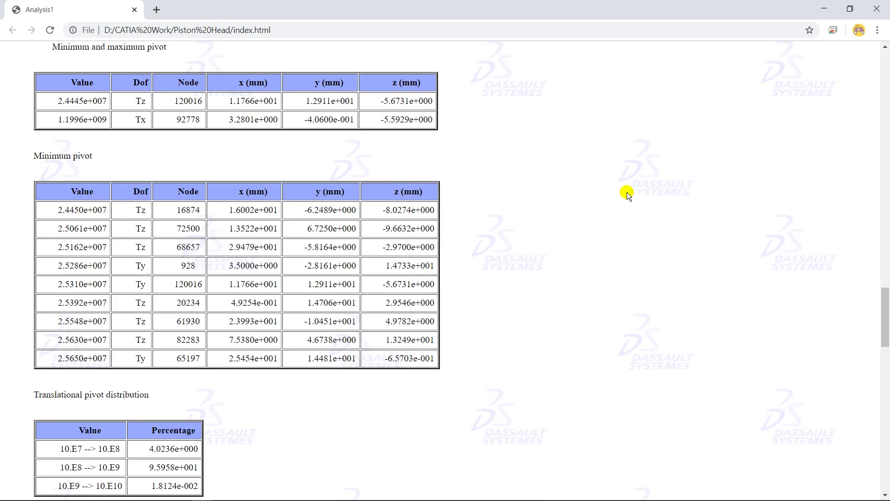
scroll(627, 184, up, 20)
scroll(522, 112, up, 18)
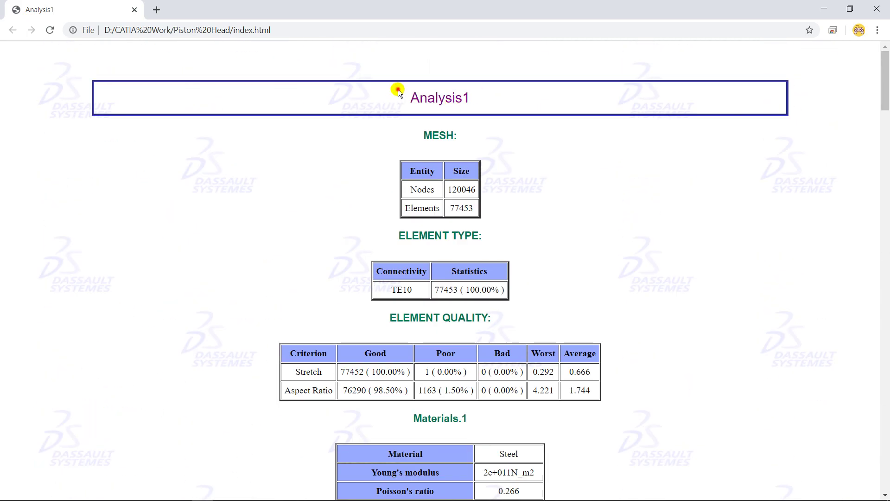
drag(398, 89, 547, 497)
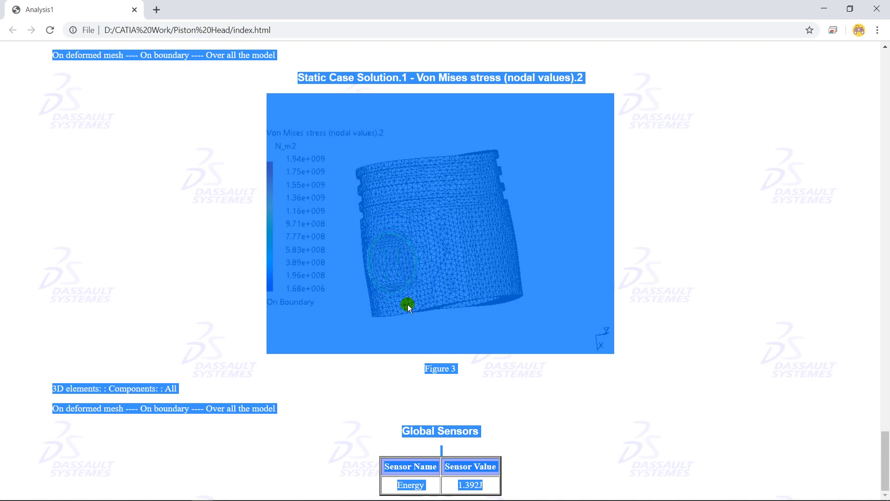
click(814, 11)
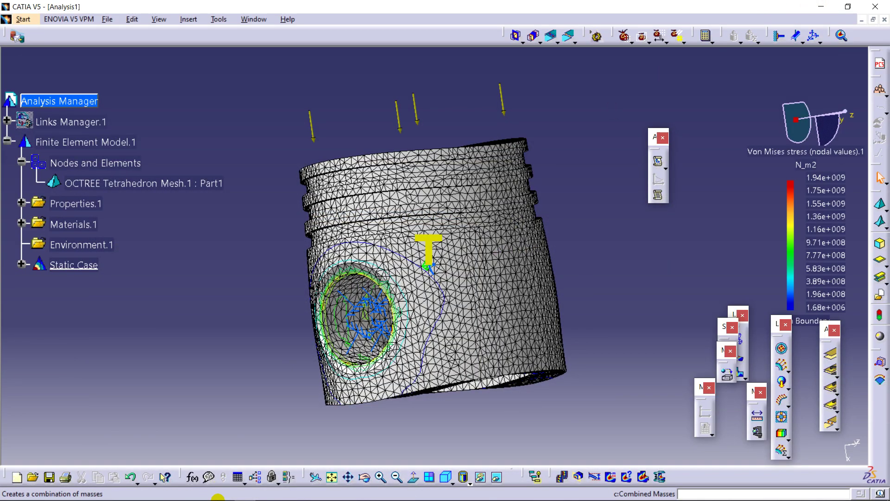
Minimize CATIA and Acrobat and open D:\CATIA Work\Piston Head in File Explorer.
click(875, 7)
click(824, 7)
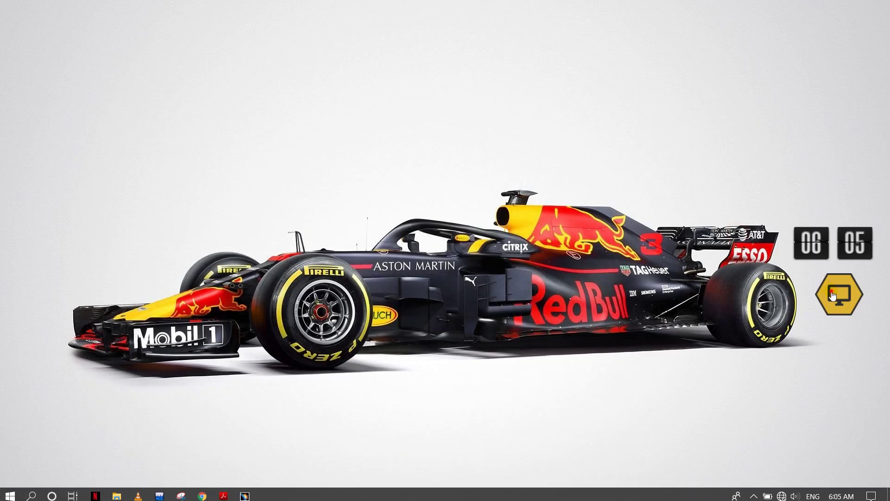
click(833, 295)
double_click(319, 169)
double_click(288, 92)
click(698, 134)
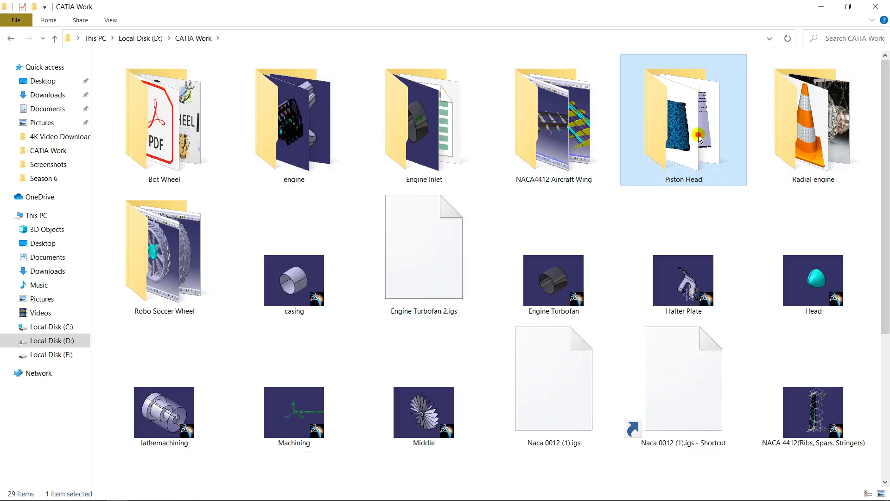
double_click(698, 134)
Create a New Microsoft Word Document in that folder and open it.
right_click(498, 281)
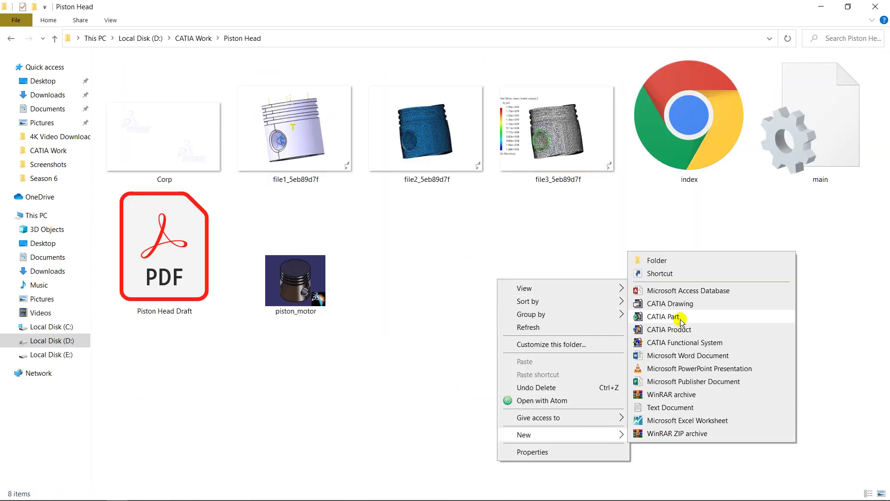
click(639, 350)
double_click(159, 263)
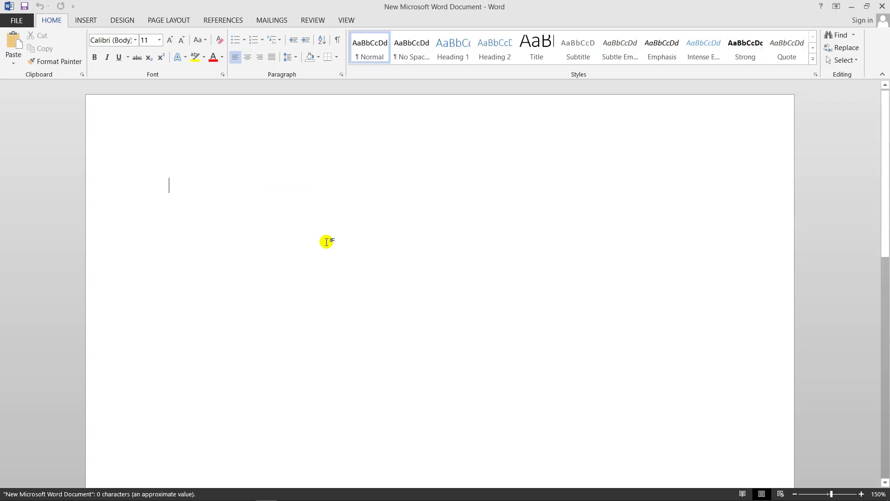
Paste the copied Analysis1 report with Ctrl+V and scroll back through its 7 pages of tables.
key(ctrl+v)
scroll(485, 264, up, 15)
scroll(490, 265, up, 20)
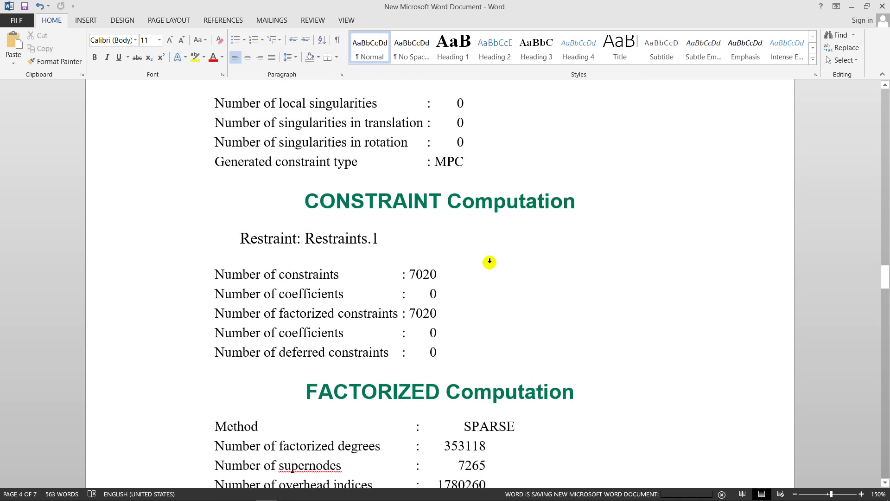
scroll(489, 262, up, 15)
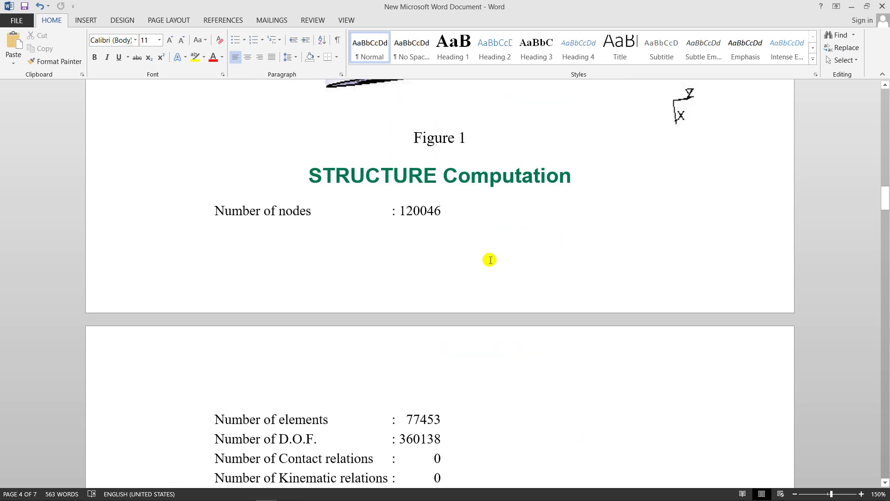
scroll(490, 260, up, 15)
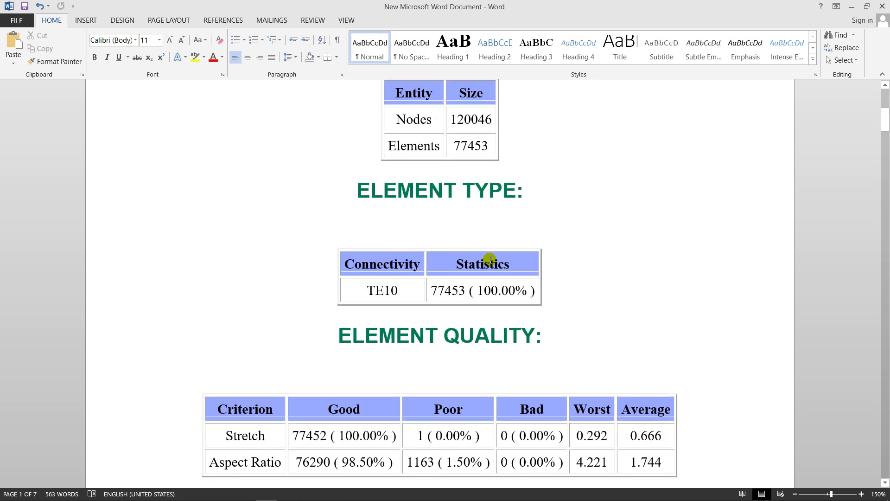
scroll(490, 260, up, 5)
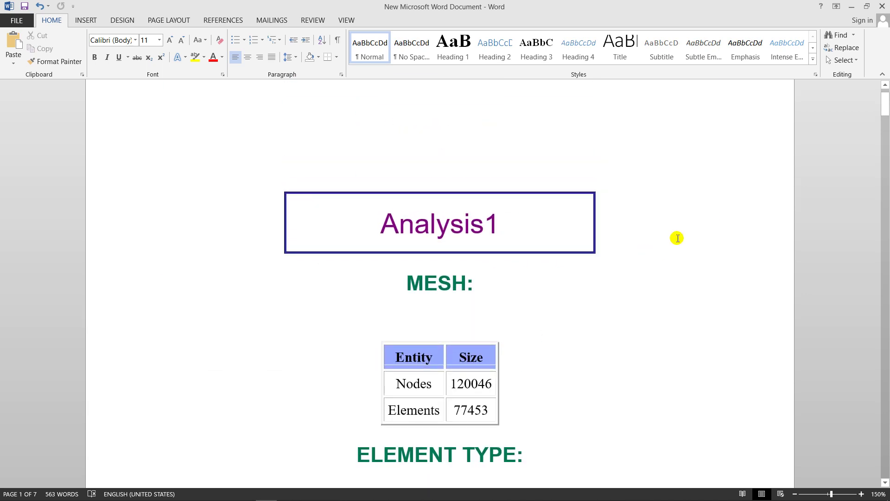
drag(883, 110, 881, 135)
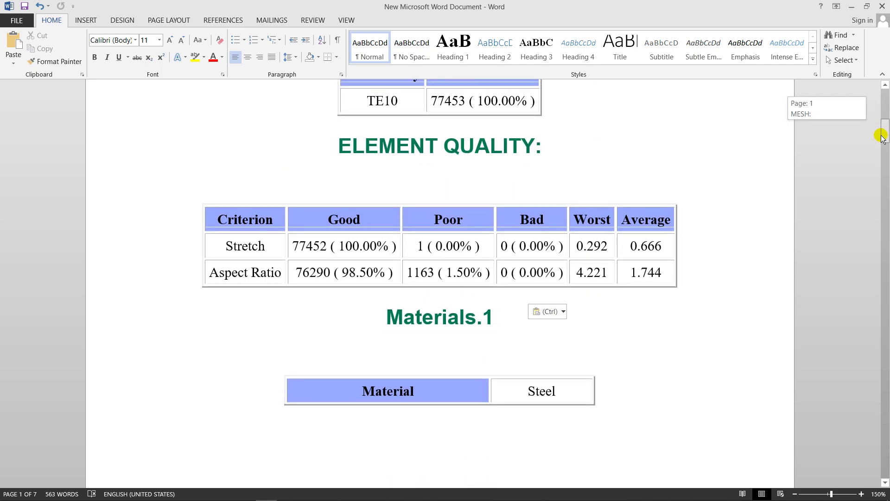